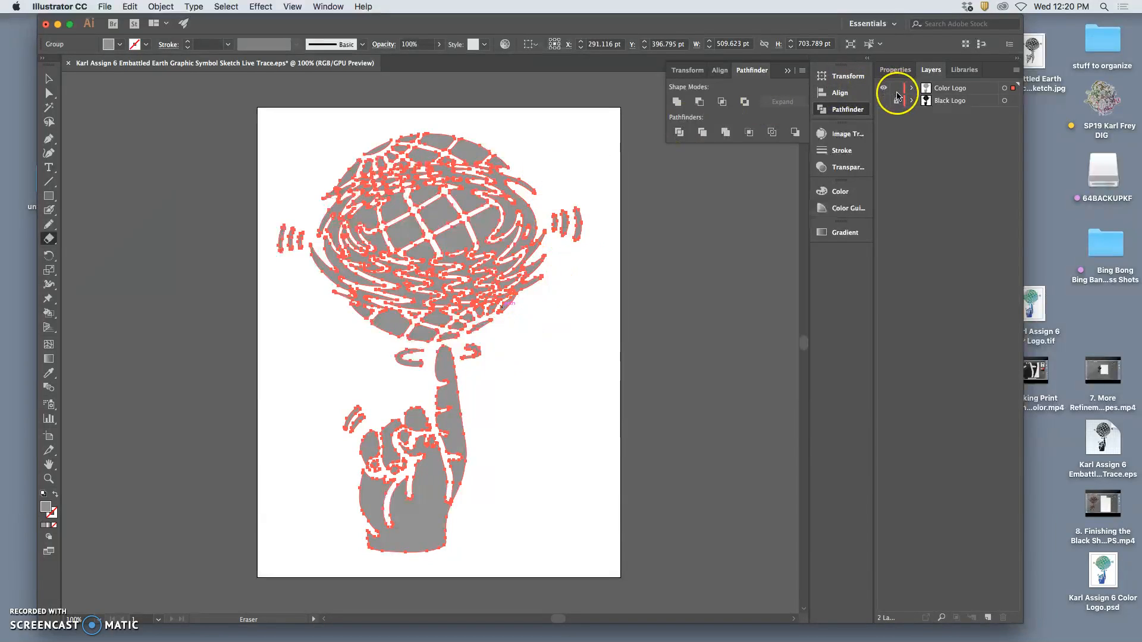
Lock the Black Logo layer
click(897, 100)
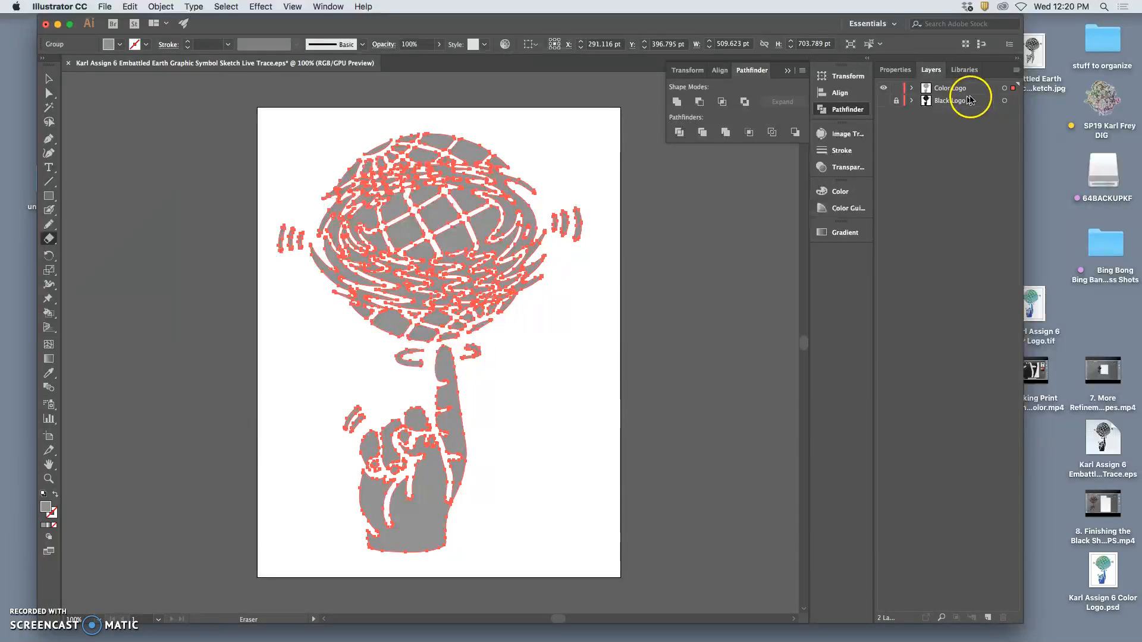
Create a new Letter-size document of 612 x 792 pt and paste the copied logo artwork in place
click(105, 6)
click(113, 18)
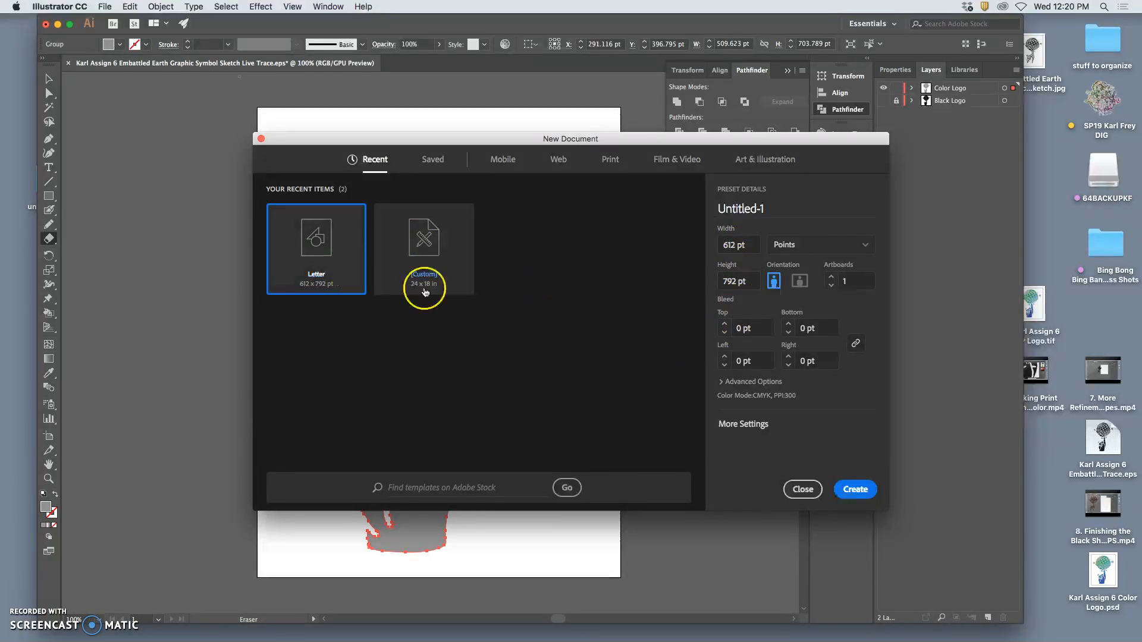
click(855, 487)
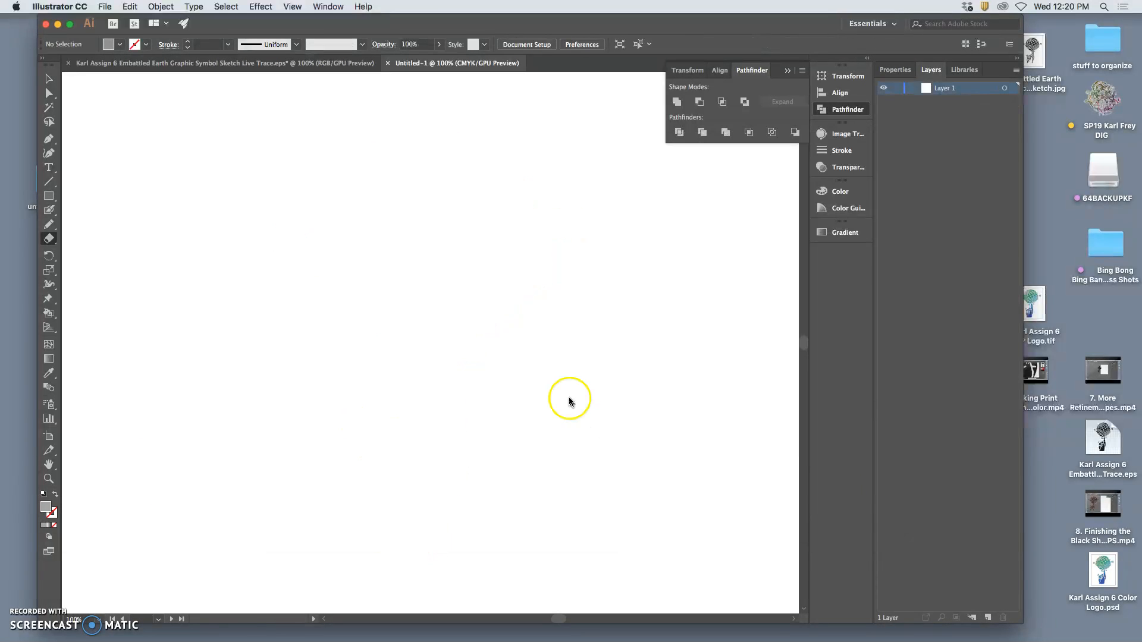
click(130, 7)
click(157, 107)
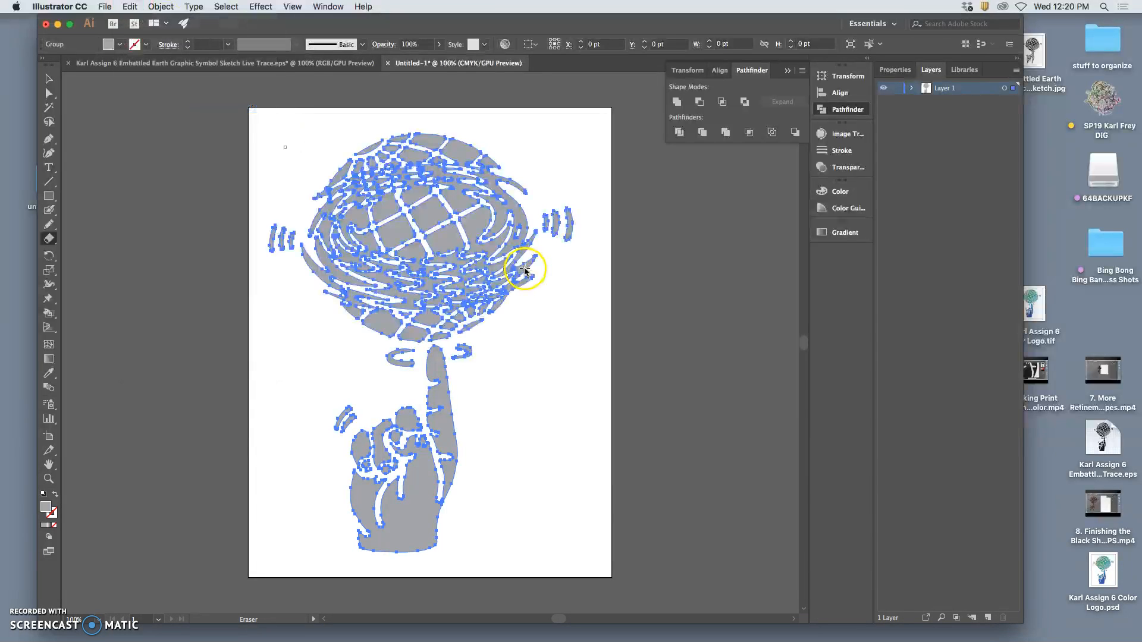
Try to recolor the pasted logo with a bright red fill from the Color Picker
double_click(46, 507)
click(793, 326)
click(928, 313)
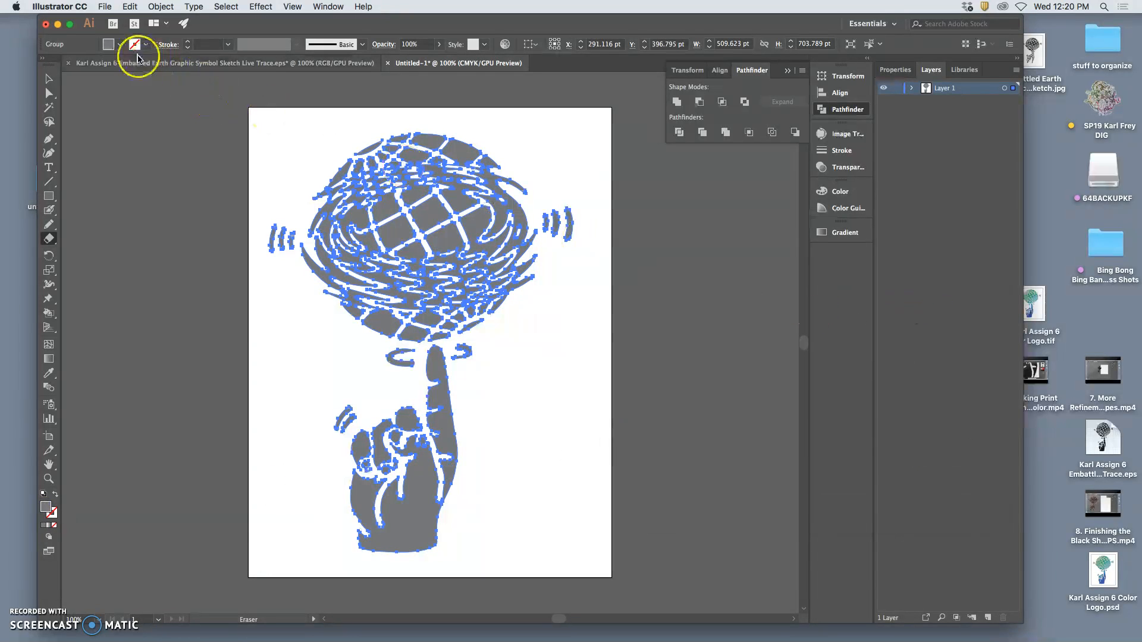
Create another document from the Letter print preset (612 x 792 pt) and paste the copied logo in place
click(105, 7)
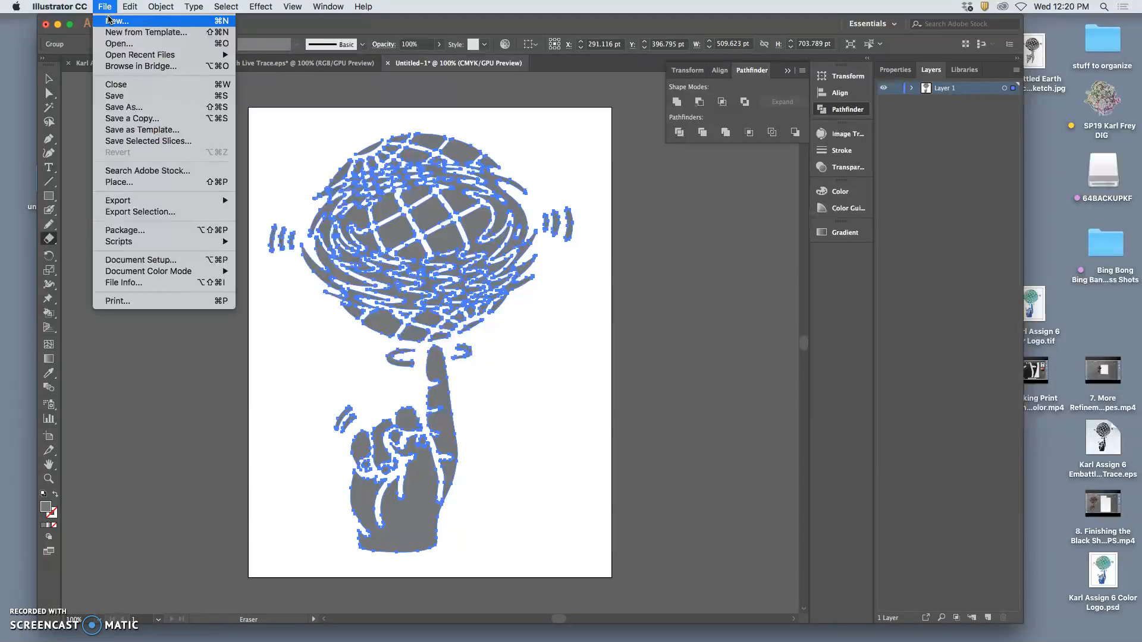
click(113, 21)
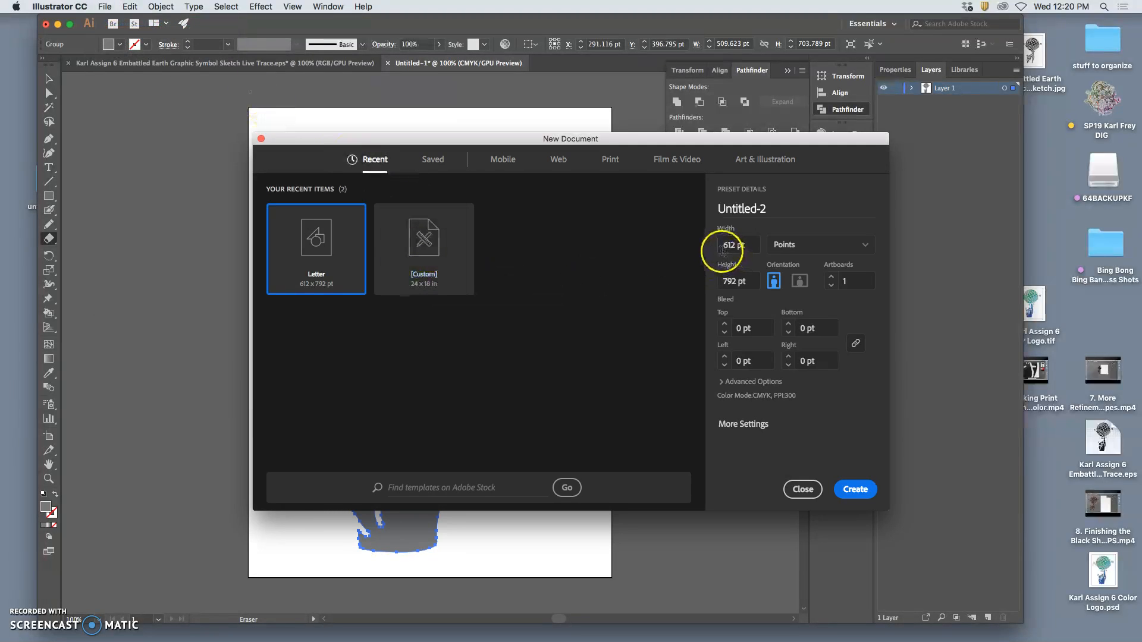
click(611, 160)
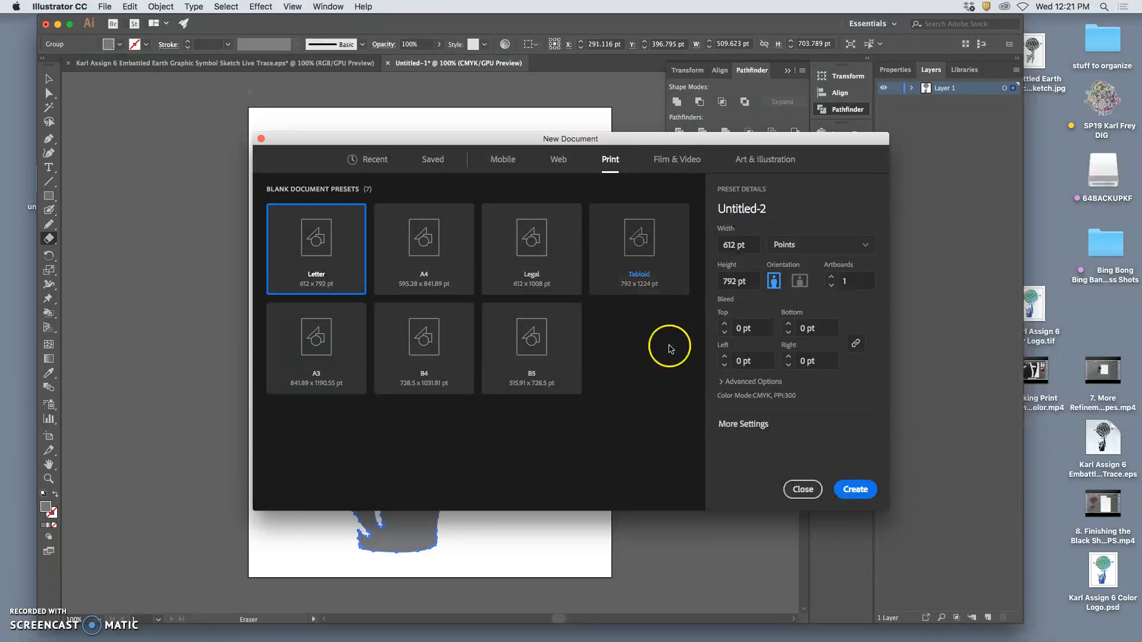
click(855, 489)
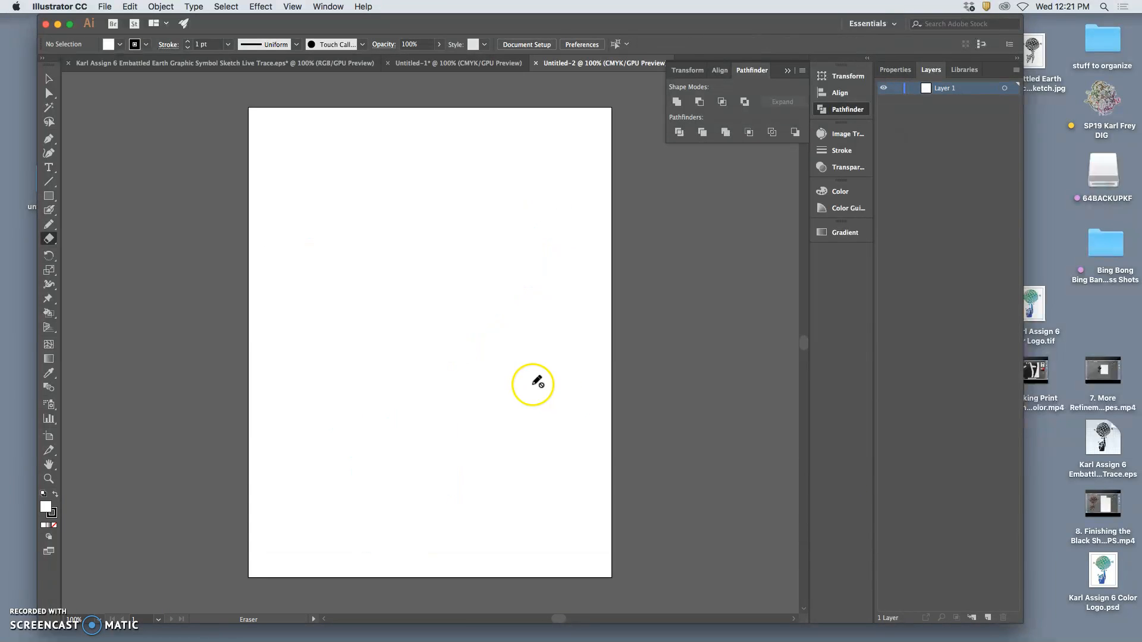
click(130, 6)
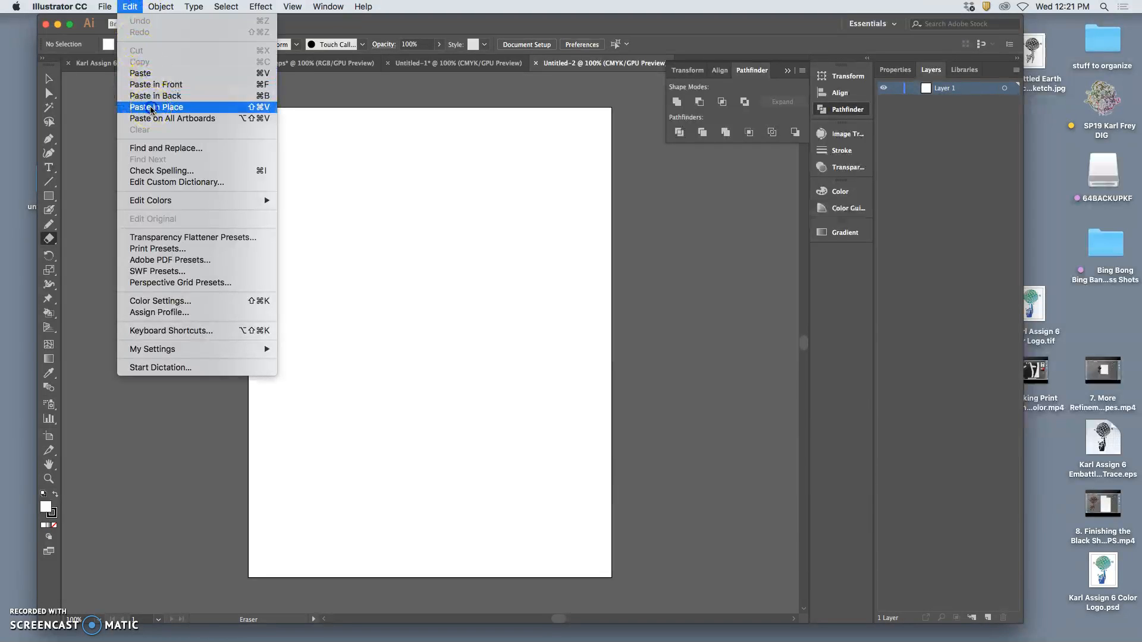
click(155, 107)
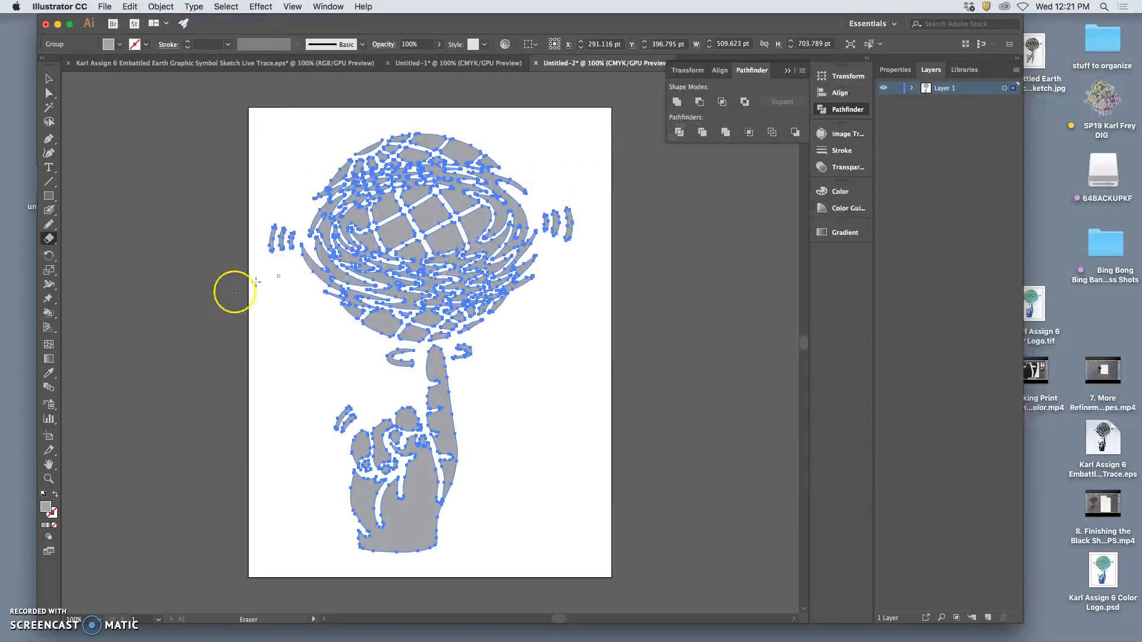
Try to give the logo in the second new document a bright red fill with the Color Picker
double_click(45, 507)
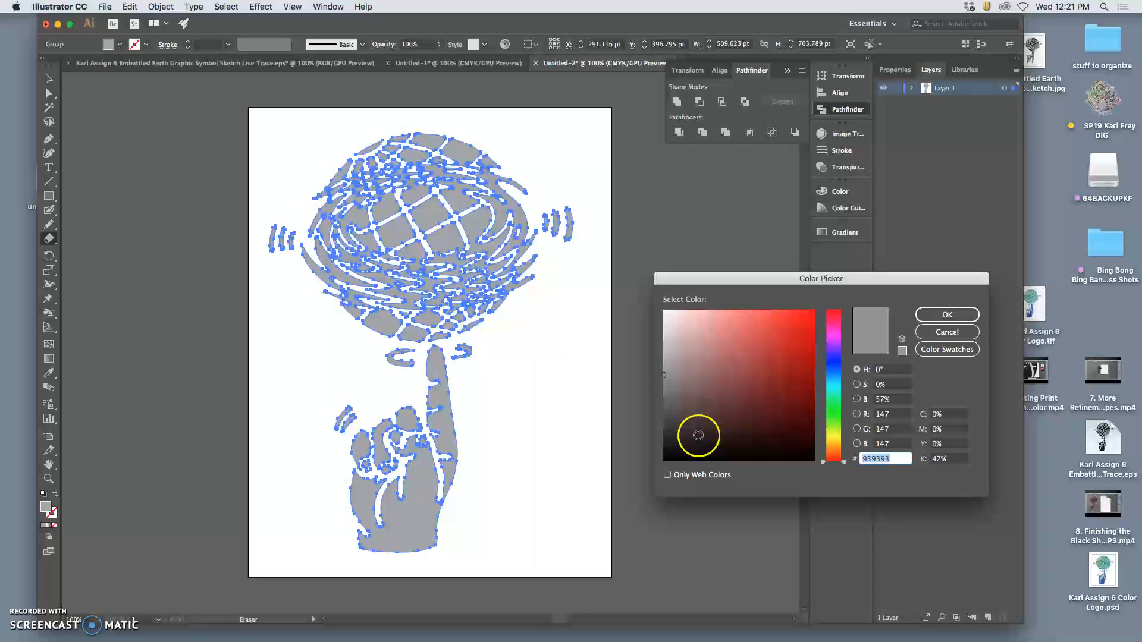
click(805, 318)
click(925, 315)
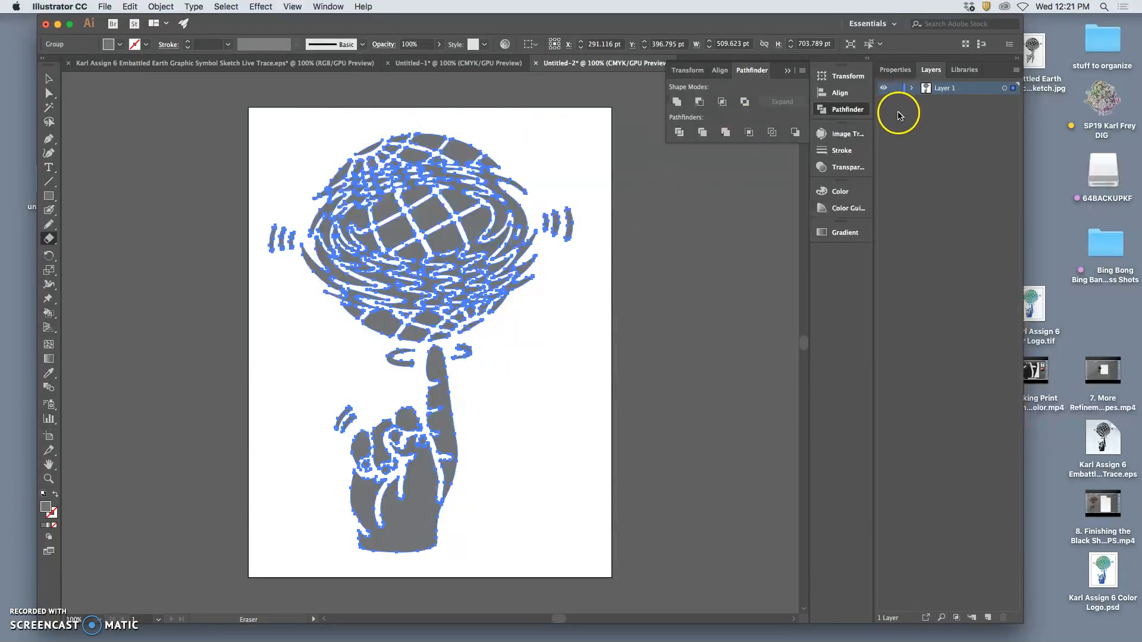
Fill the whole logo with the pink swatch from the document's default swatches
click(119, 45)
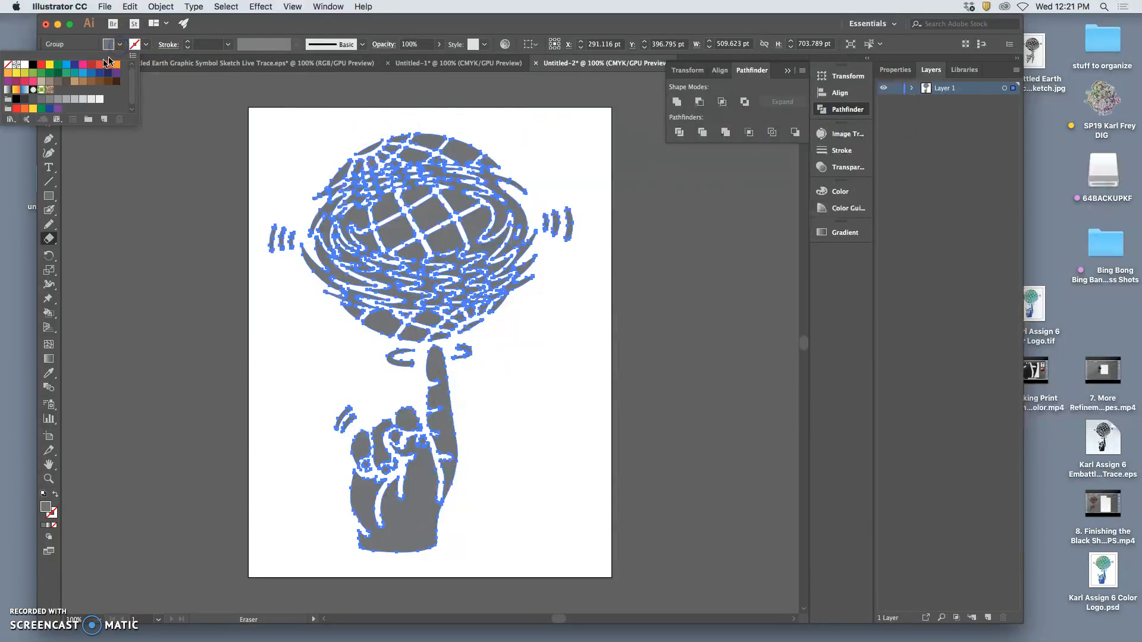
click(83, 64)
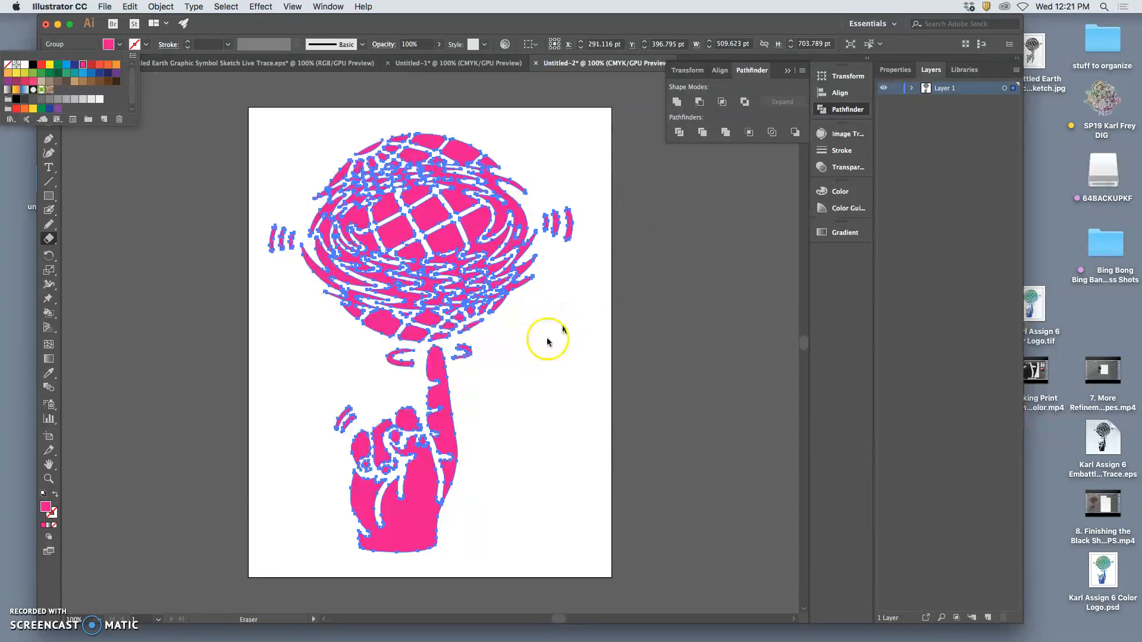
click(46, 508)
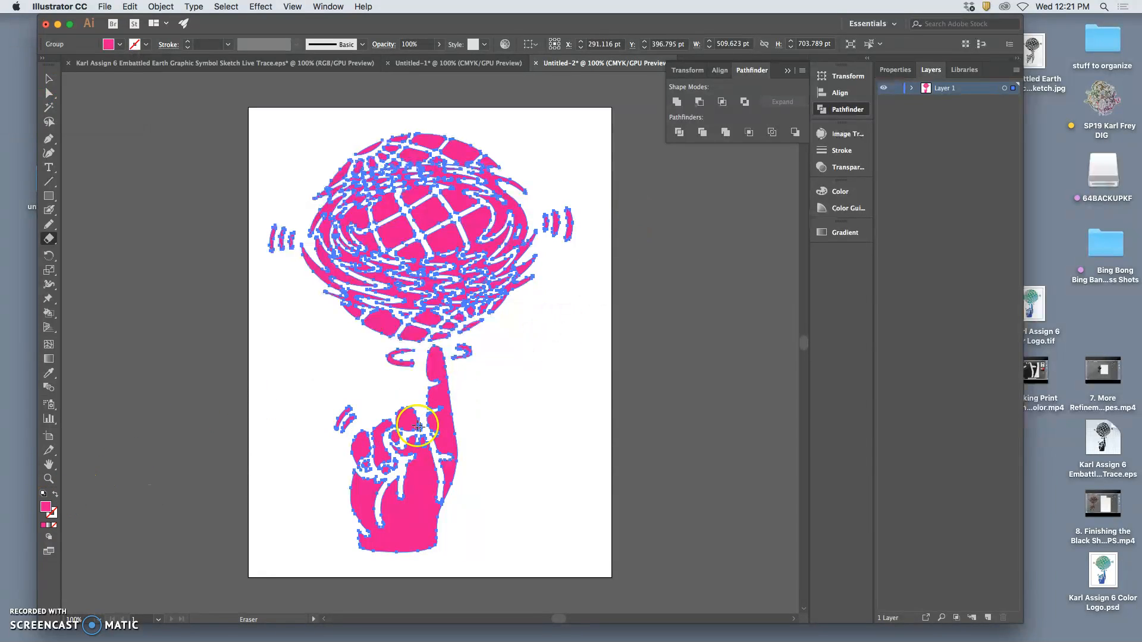
click(120, 45)
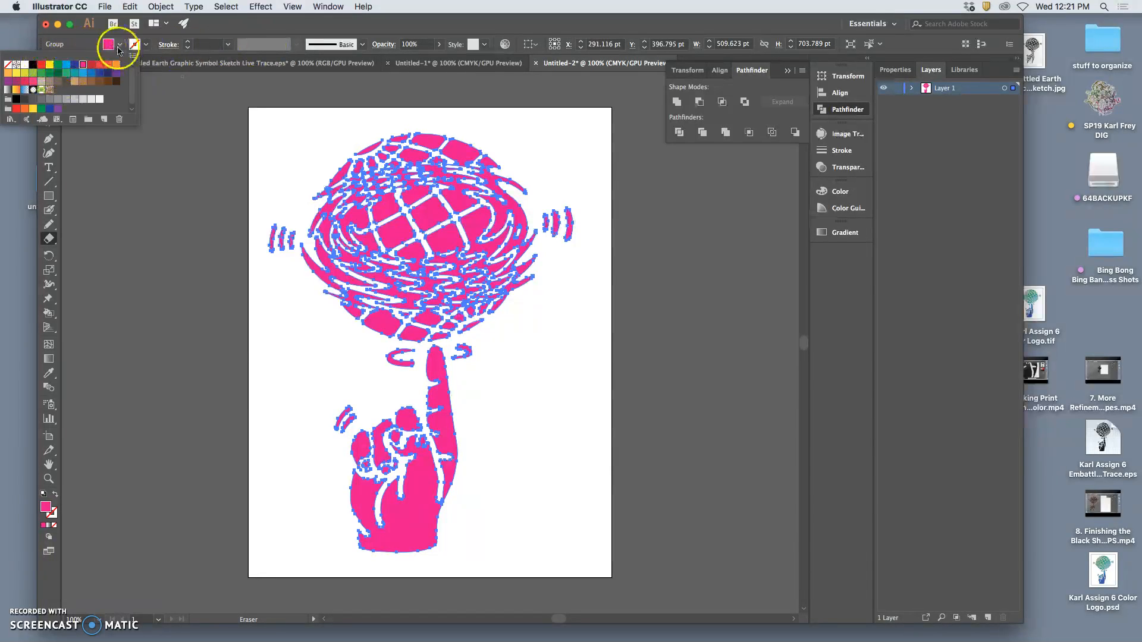
click(210, 110)
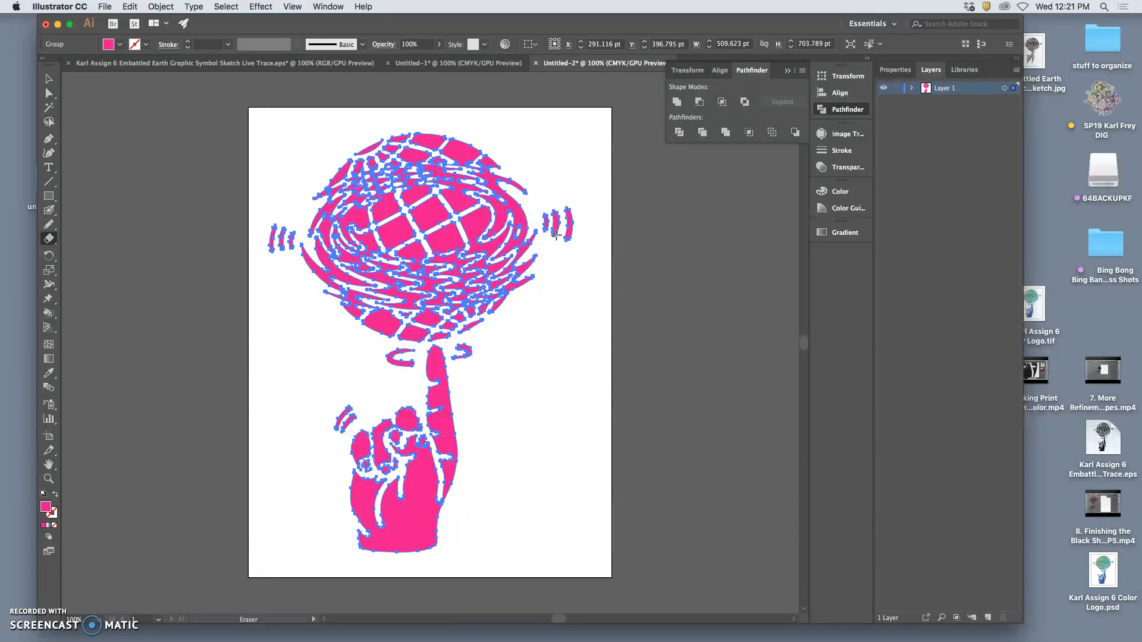
Check which fill swatches the original EPS document offers, and return to Untitled-2
click(342, 63)
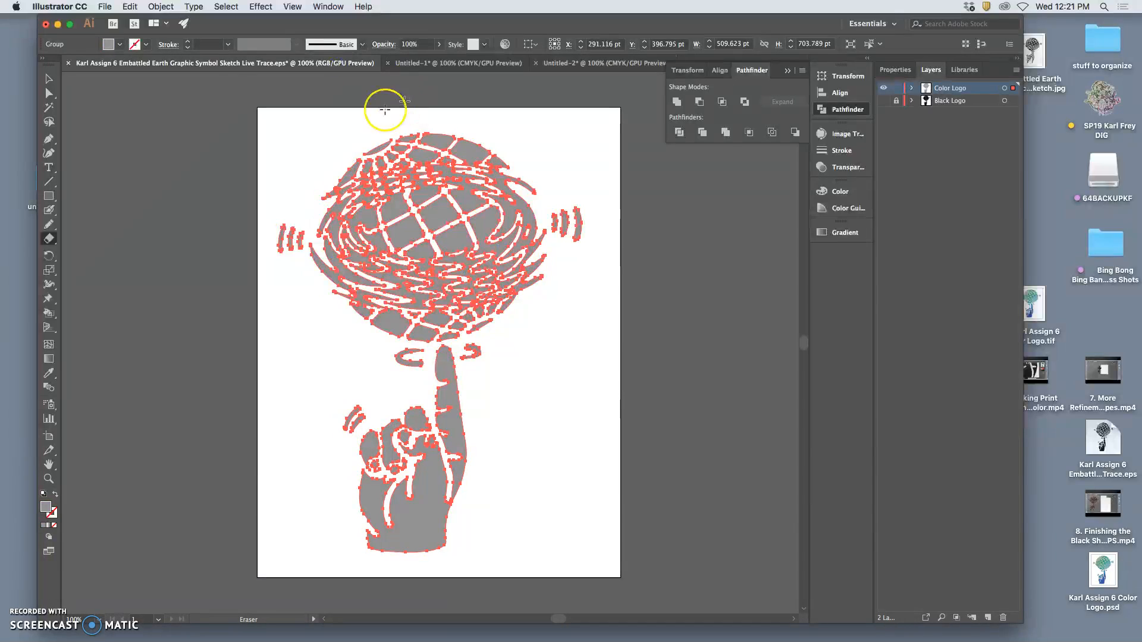
click(120, 45)
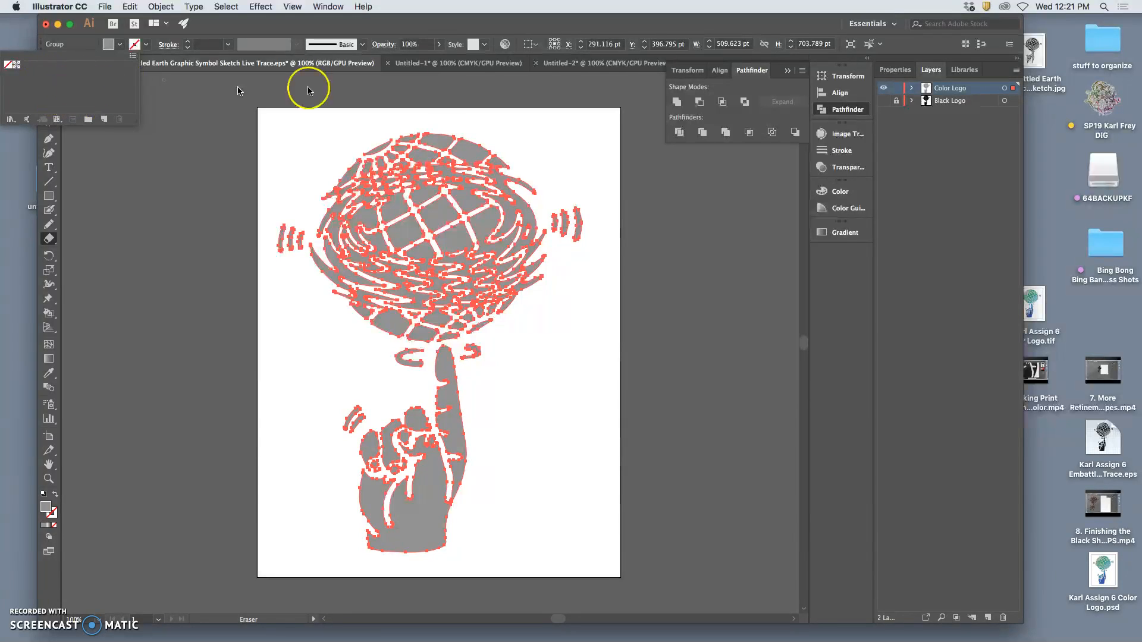
click(612, 67)
click(612, 67)
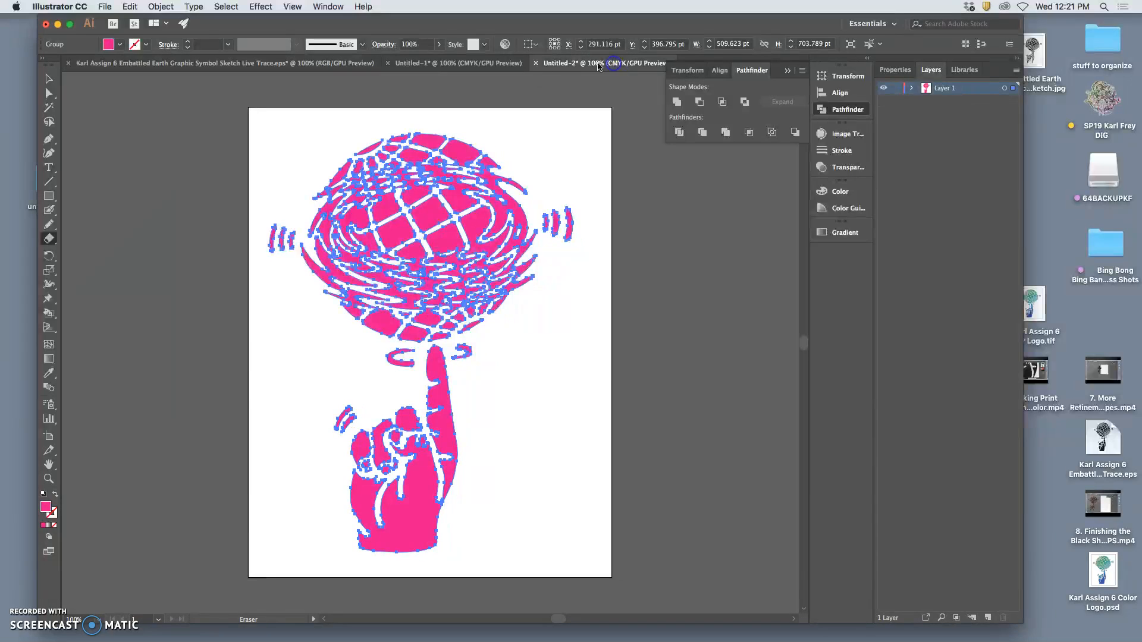
Try the light orange swatch and the bright blue swatch as the logo's fill
click(117, 46)
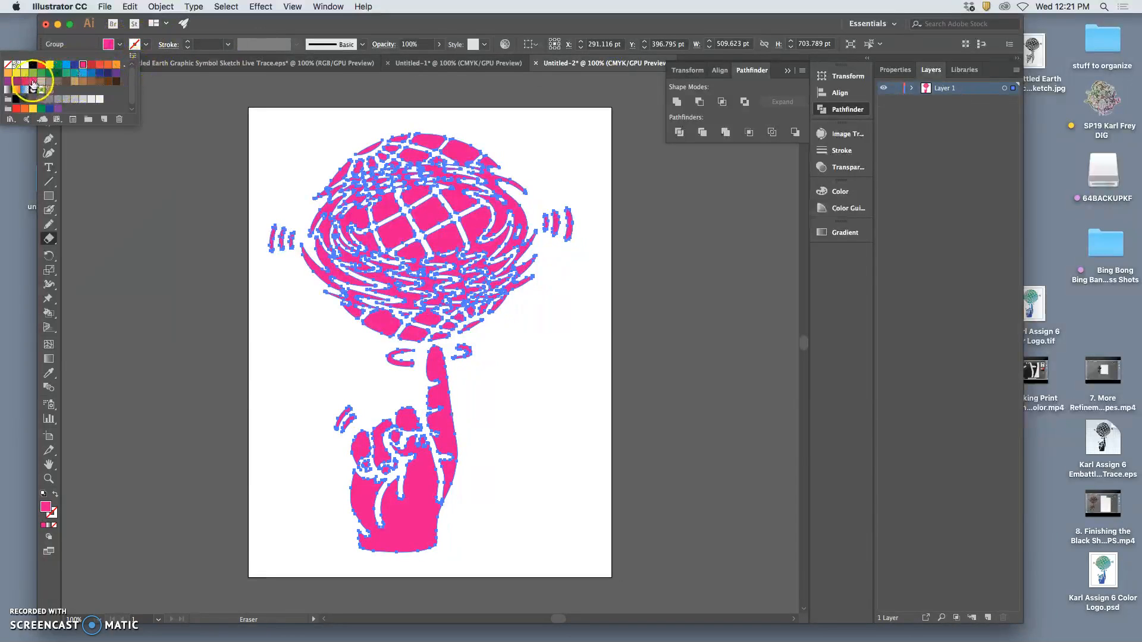
click(10, 74)
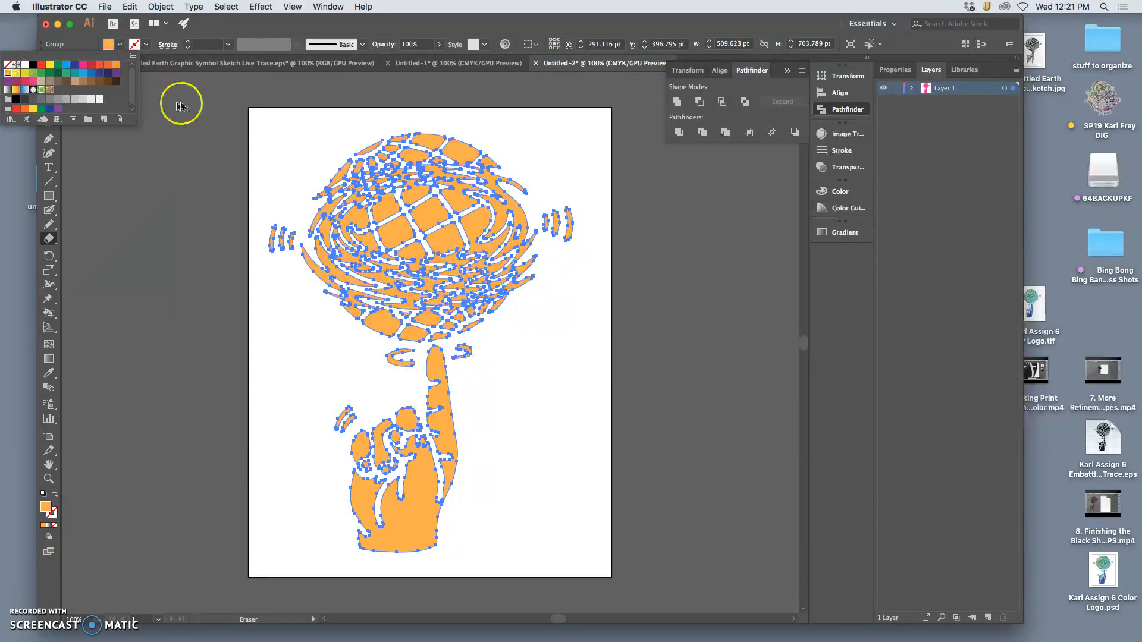
click(66, 64)
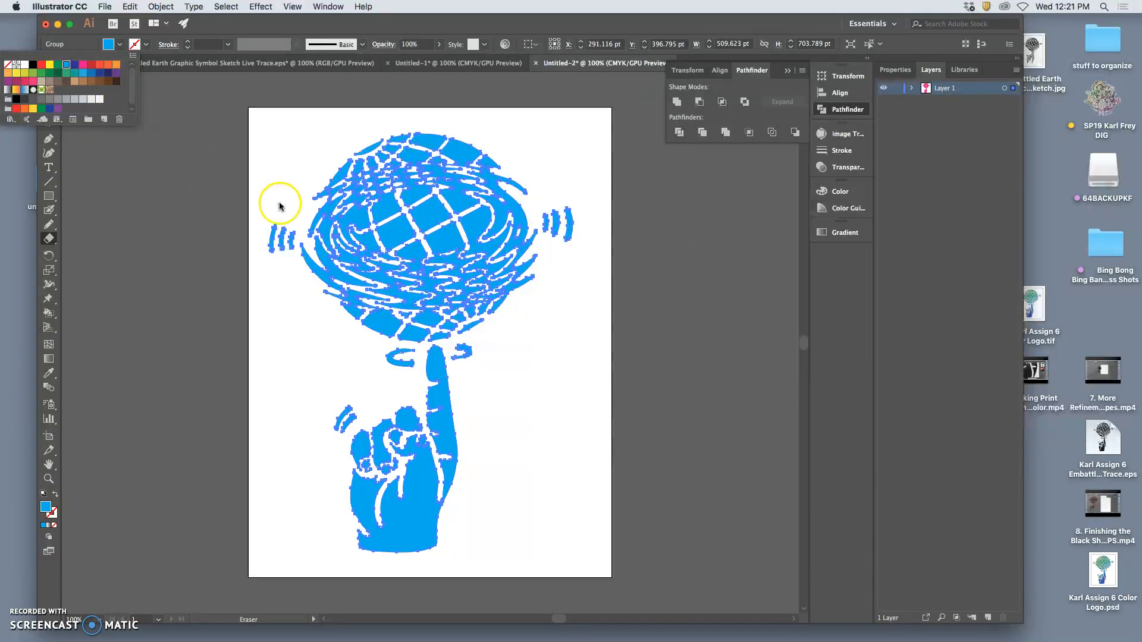
click(205, 227)
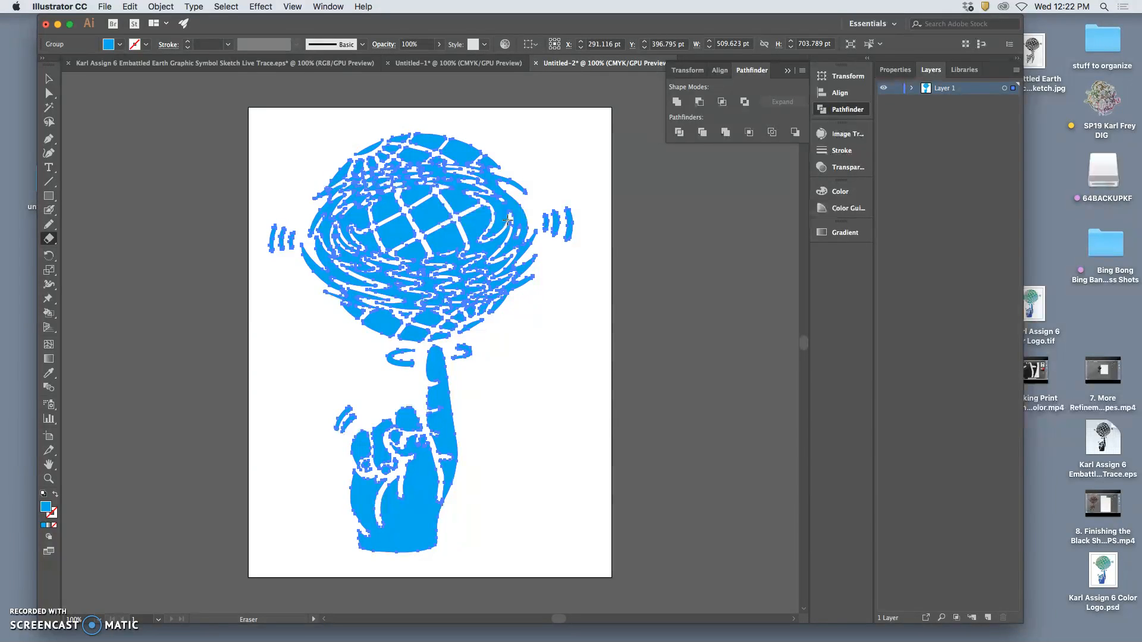
Apply a linear gradient fill to the logo using the Orange, Yellow preset
click(845, 234)
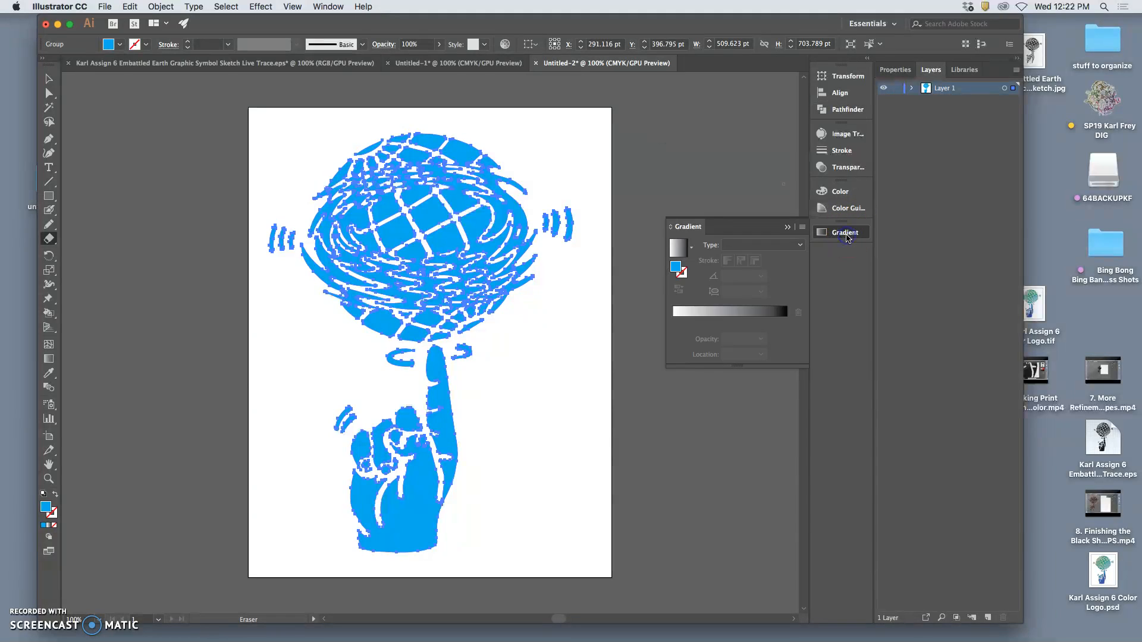
click(681, 254)
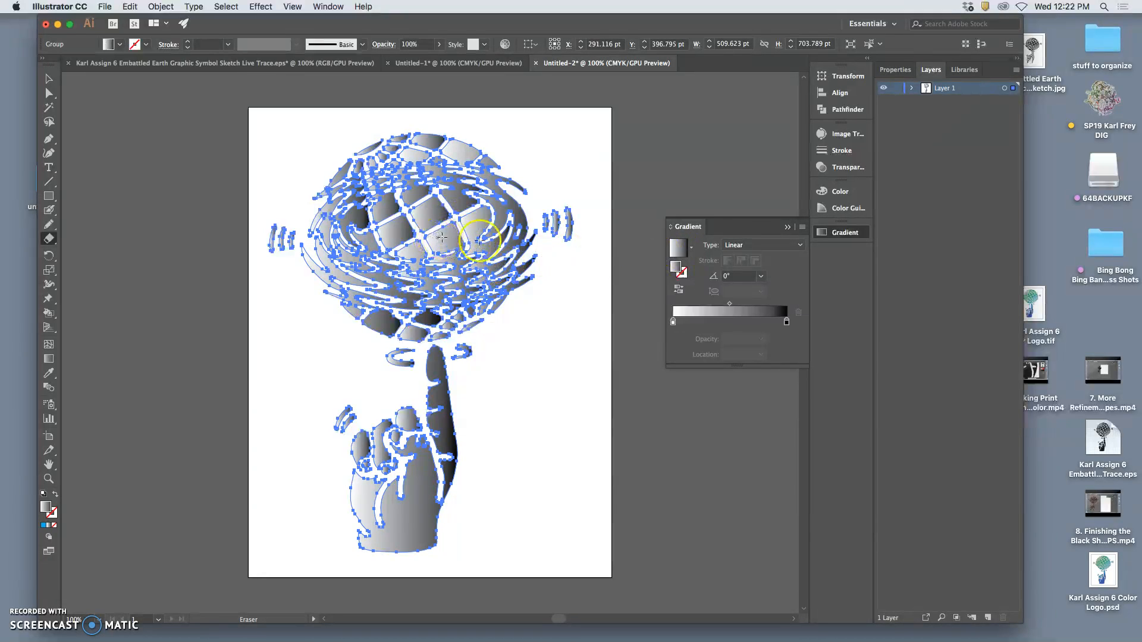
click(691, 248)
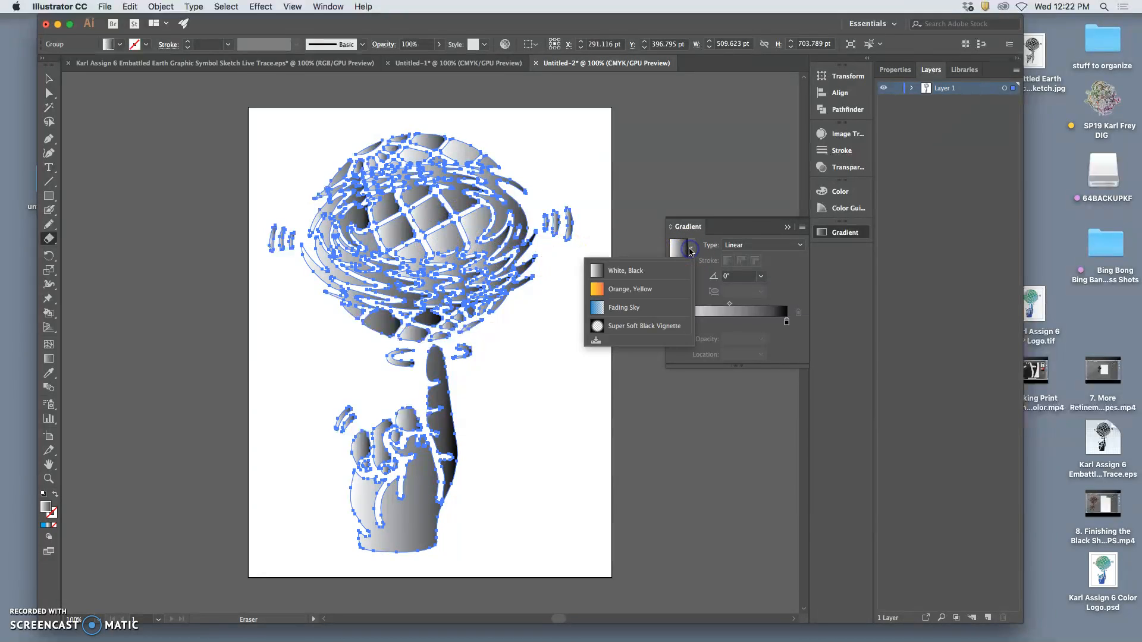
click(646, 289)
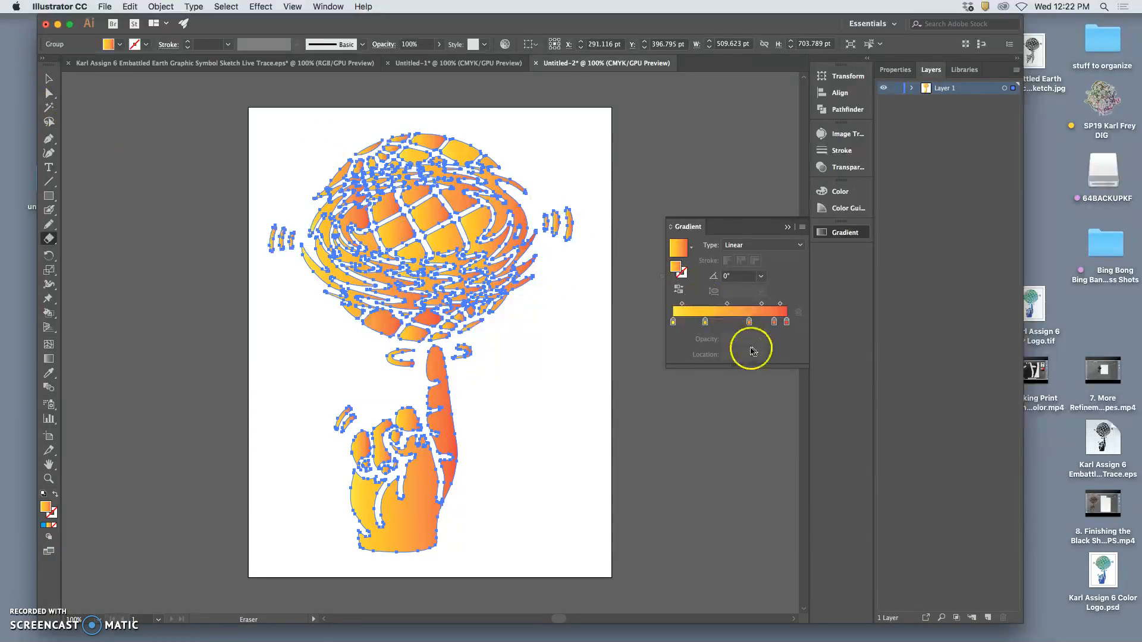
Recolor the gradient's second stop bright blue and its fourth stop green (C=85 M=10 Y=100 K=10)
double_click(705, 323)
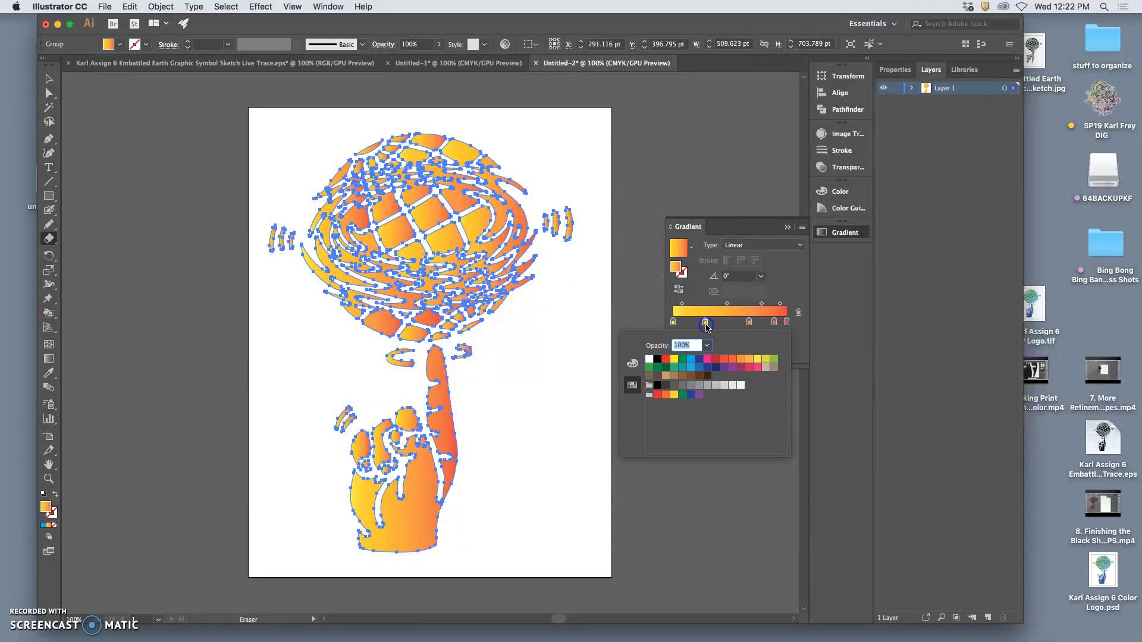
click(691, 363)
click(773, 321)
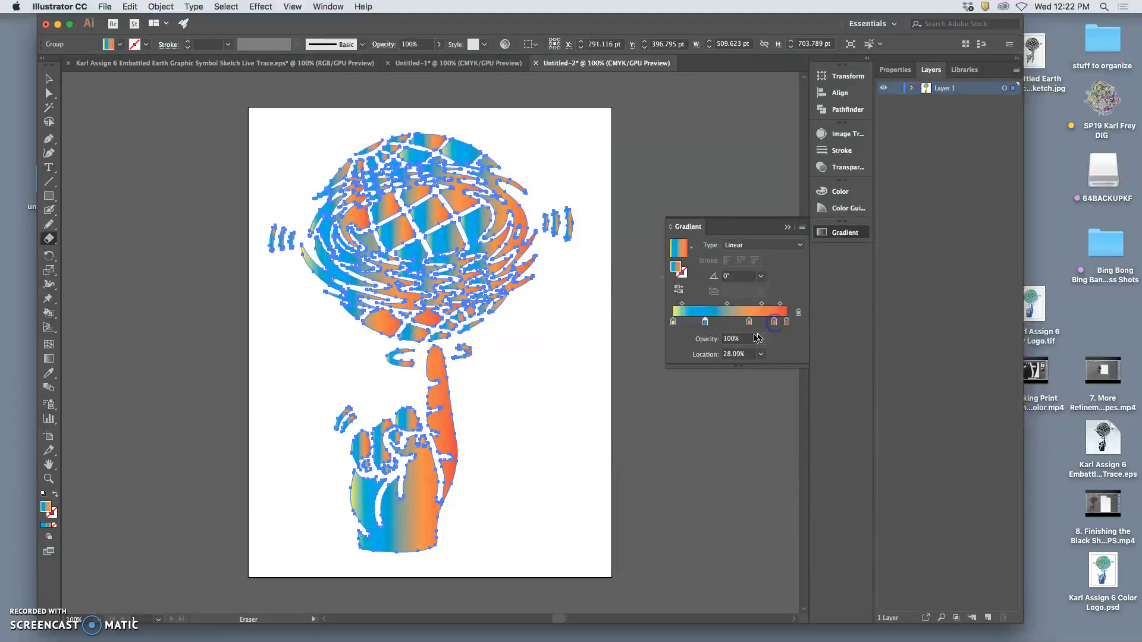
double_click(774, 323)
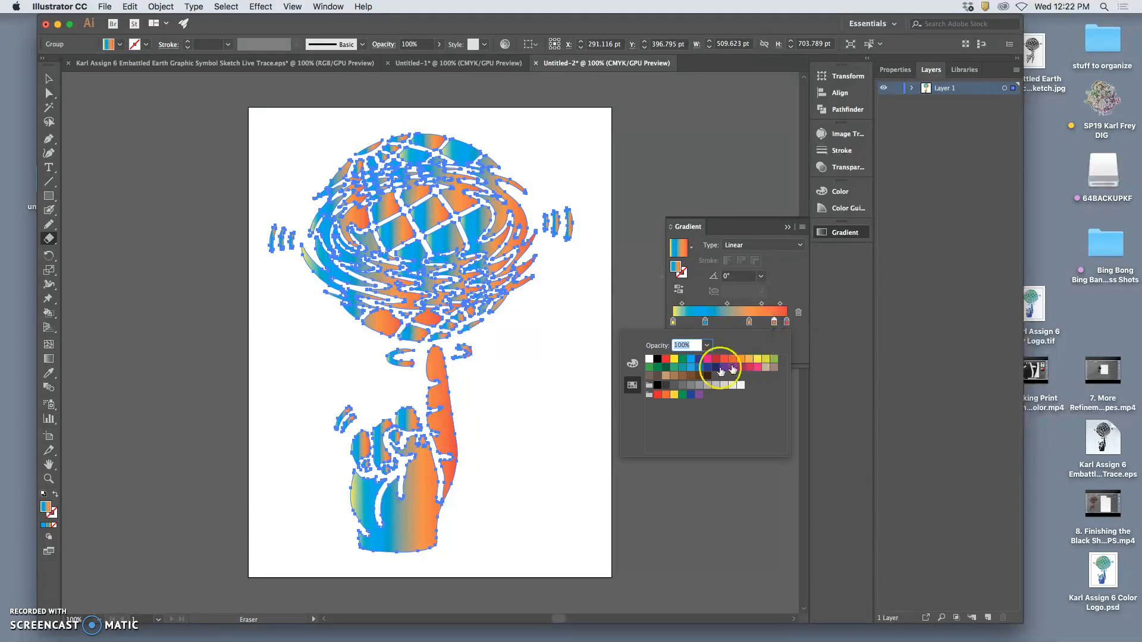
click(658, 370)
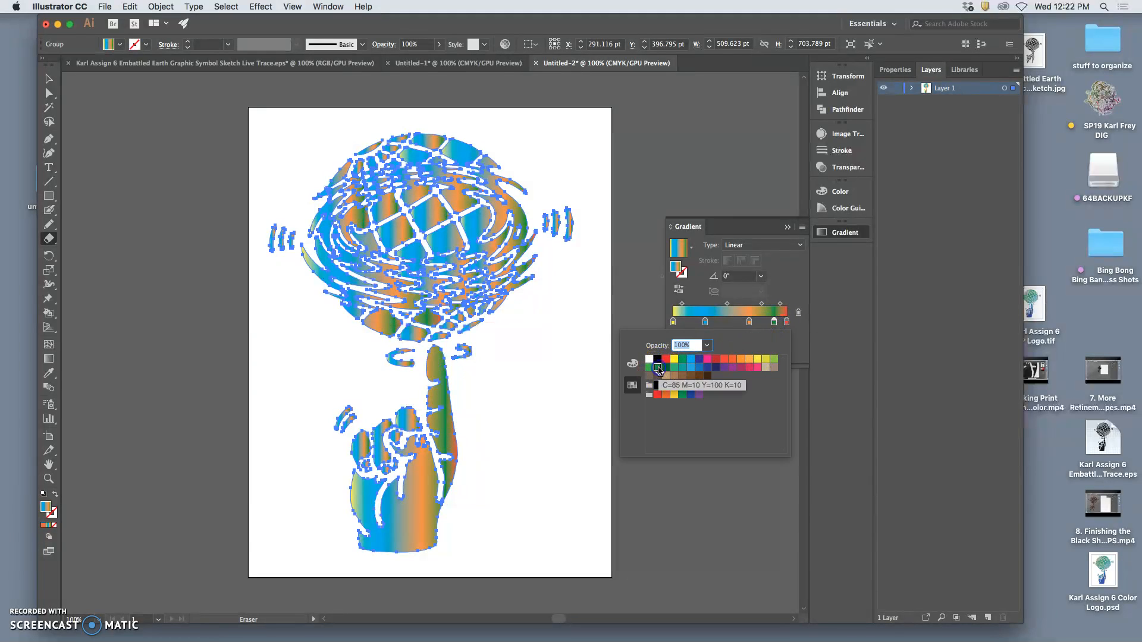
Recolor the gradient's middle stop with the teal-blue swatch
click(749, 323)
double_click(748, 322)
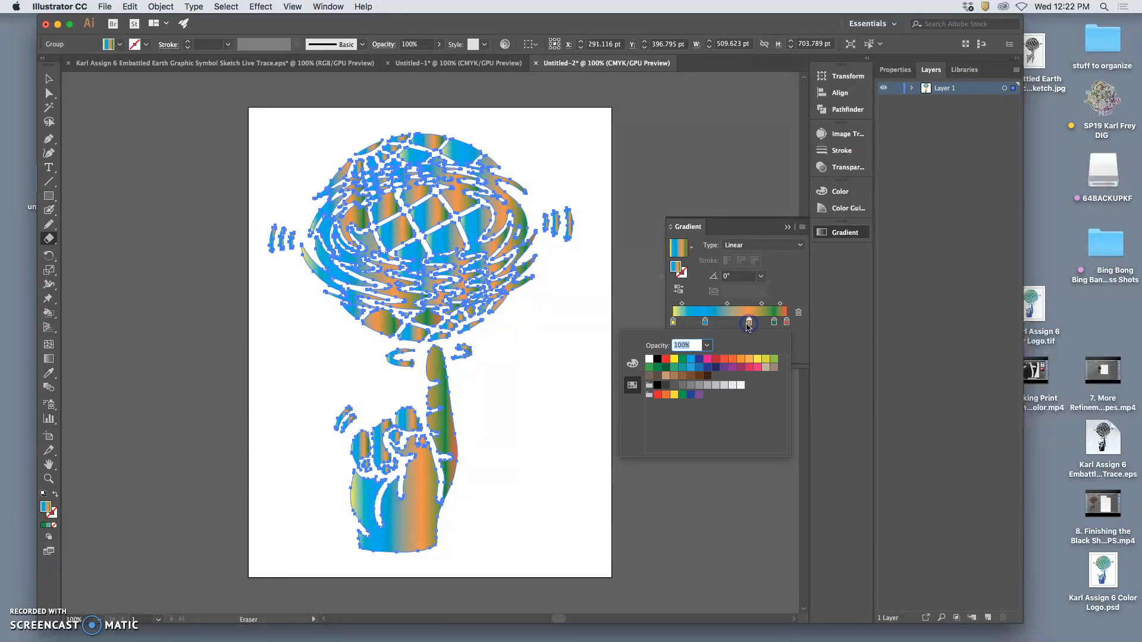
click(682, 369)
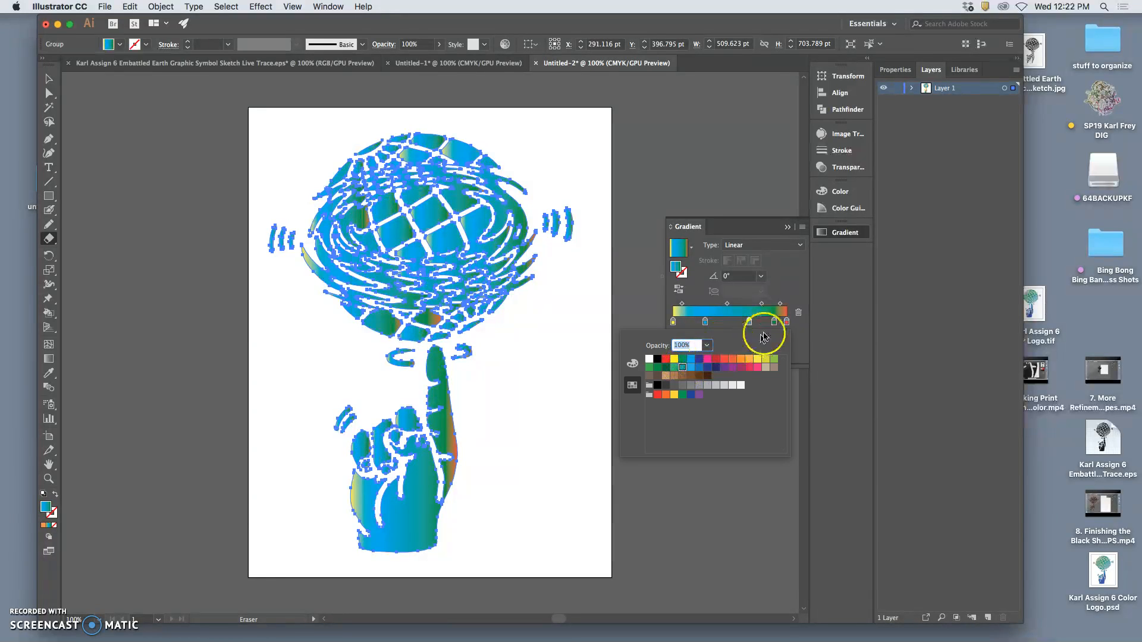
Recolor the gradient's last two stops with green swatches and its first stop with the bright blue swatch
double_click(786, 322)
click(690, 360)
double_click(774, 322)
click(649, 367)
double_click(674, 322)
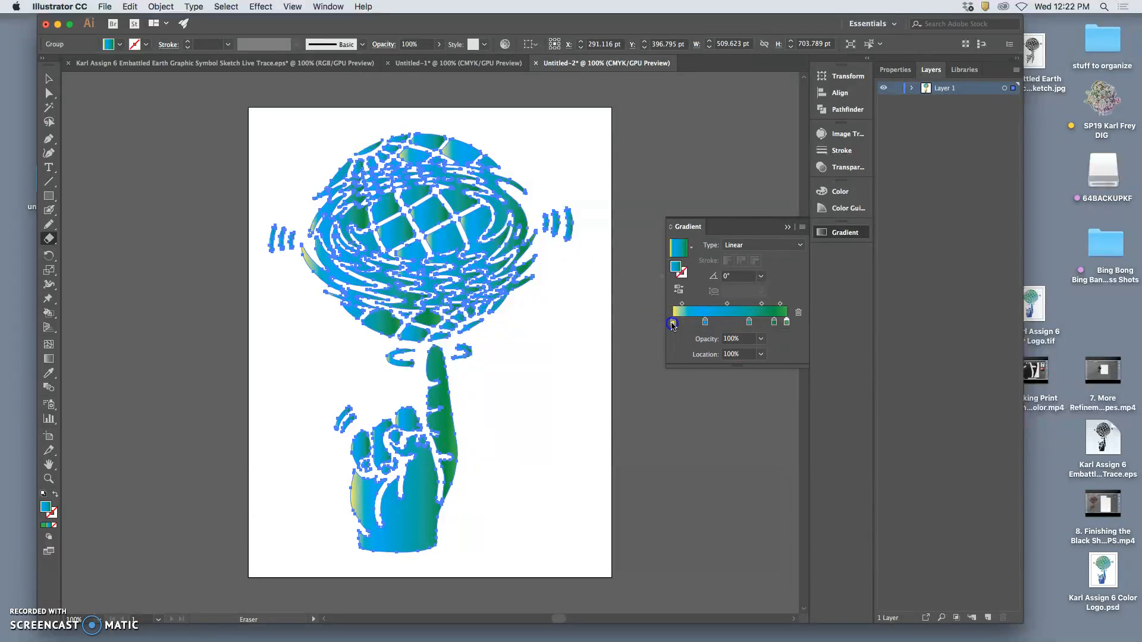
click(690, 359)
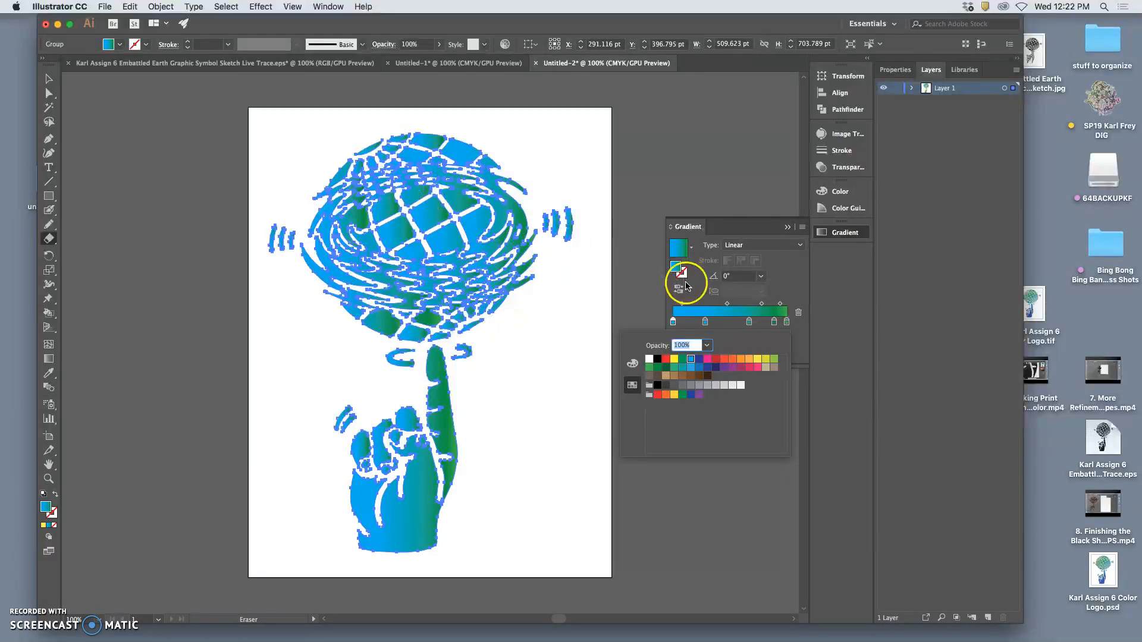
Try a 45° angle for the logo's linear gradient and settle on -45°
click(761, 277)
click(774, 367)
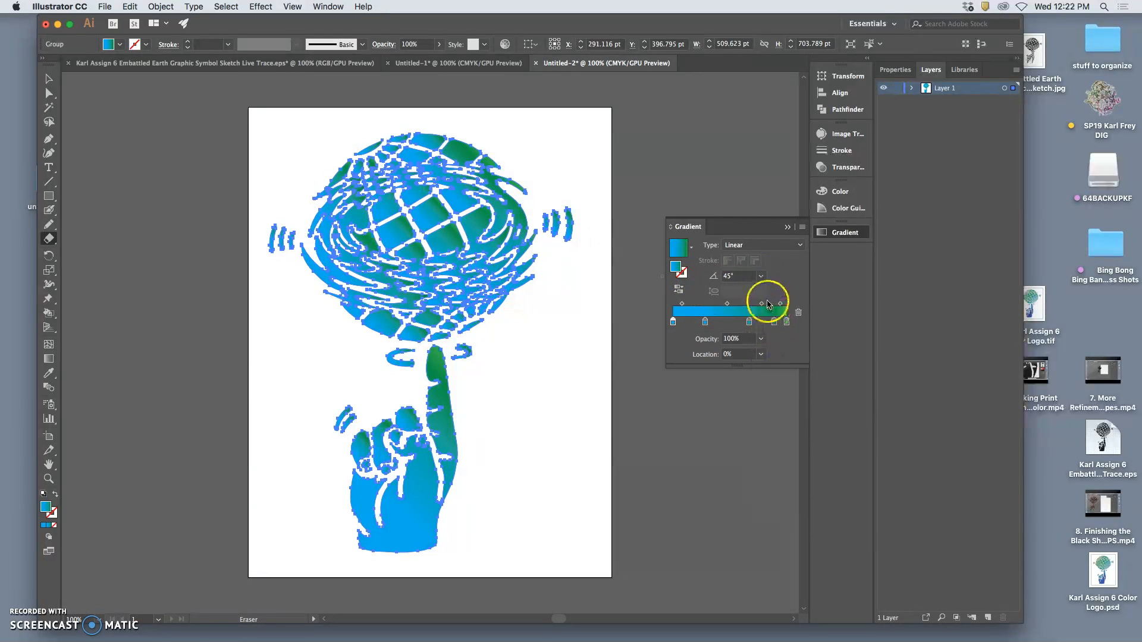
click(761, 276)
click(782, 425)
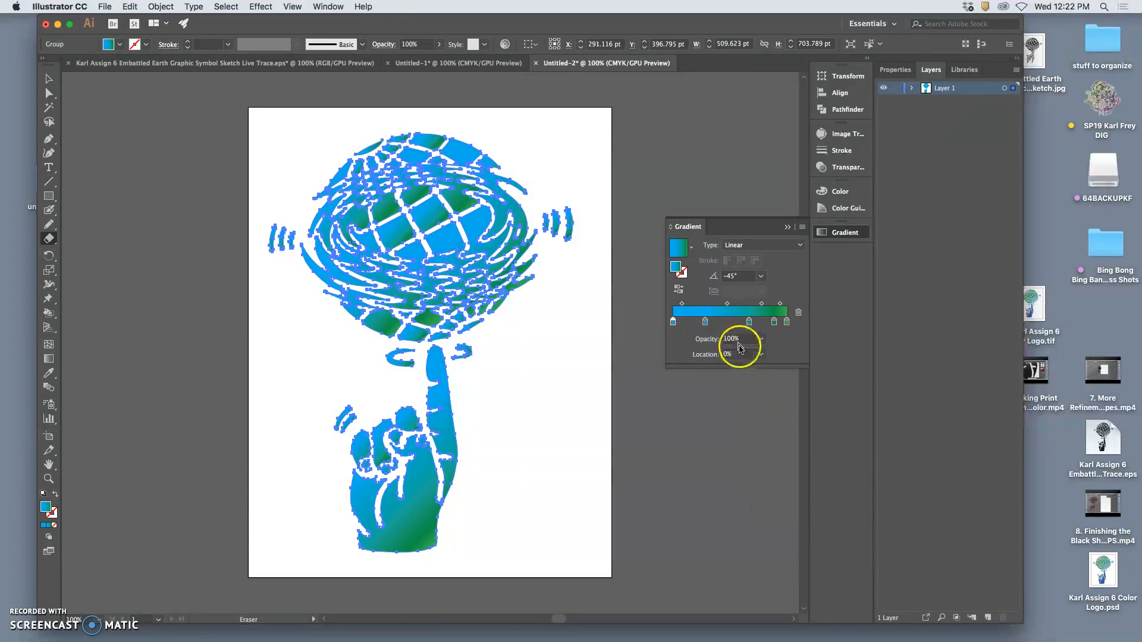
Shift the gradient's inner stops toward the blue end and keep a green end stop at 100%
drag(749, 322, 727, 323)
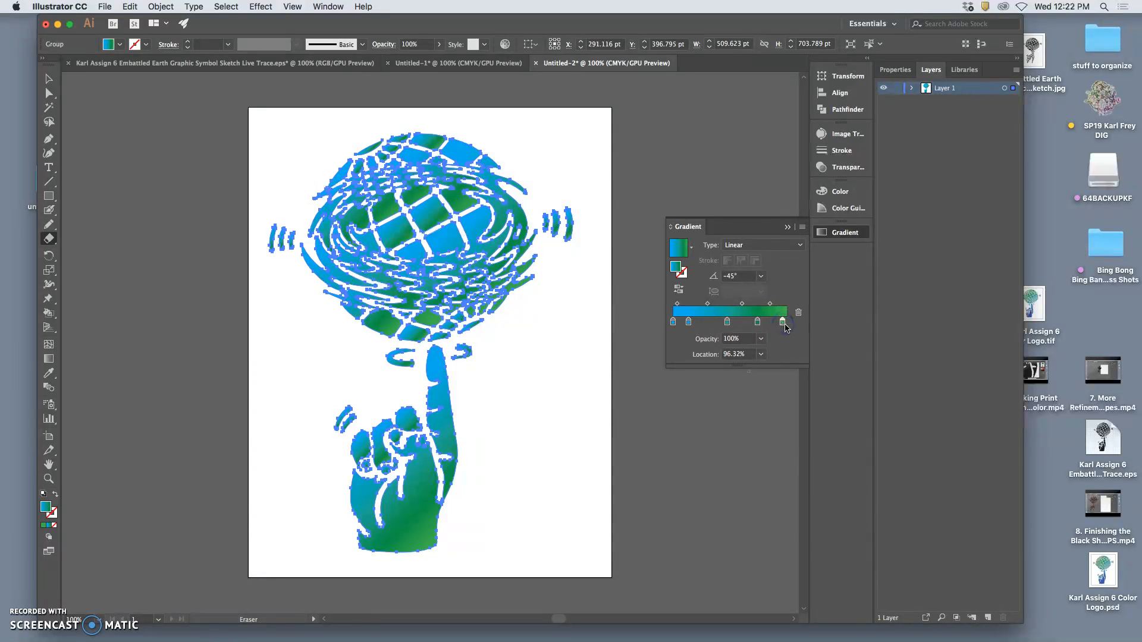
mouse_move(782, 323)
mouse_down()
mouse_move(743, 324)
mouse_move(786, 324)
mouse_up()
click(727, 322)
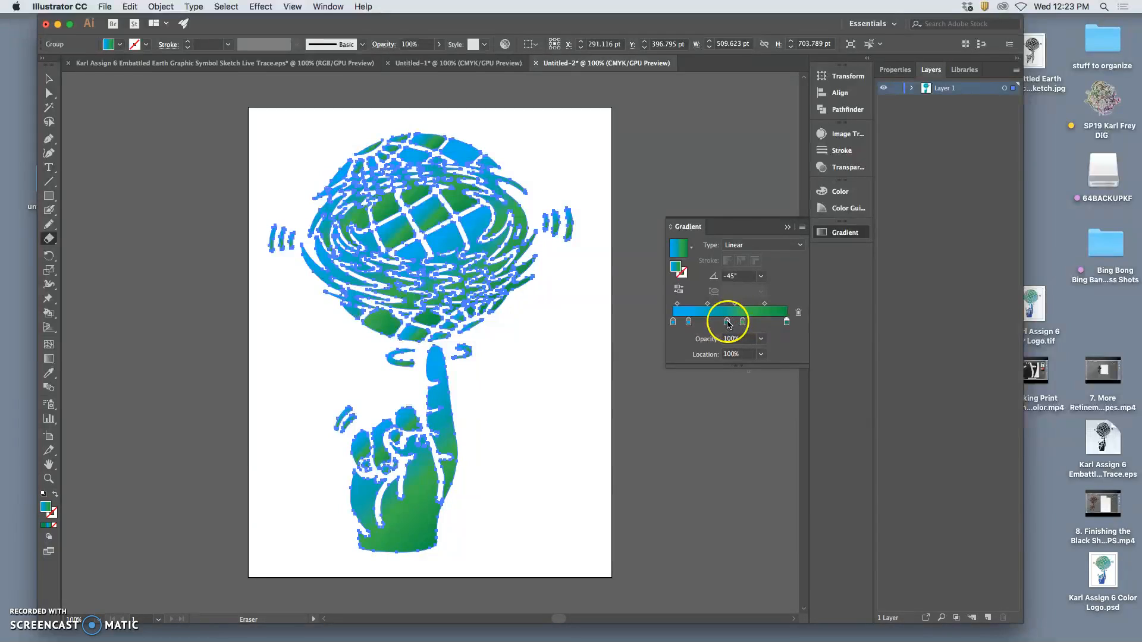
click(674, 327)
double_click(673, 323)
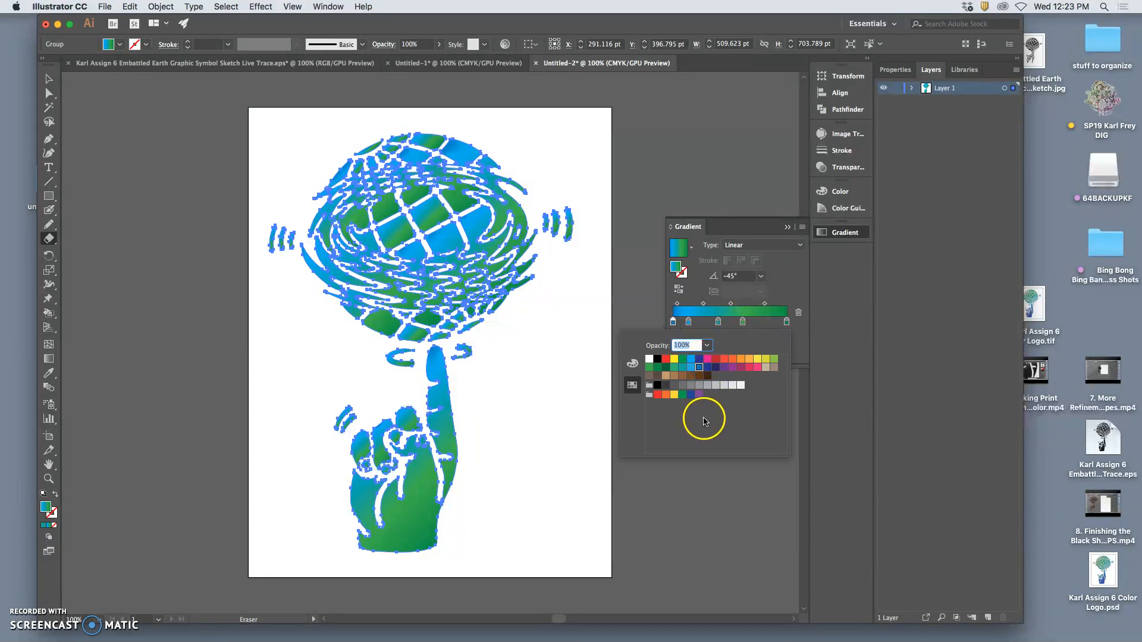
click(727, 501)
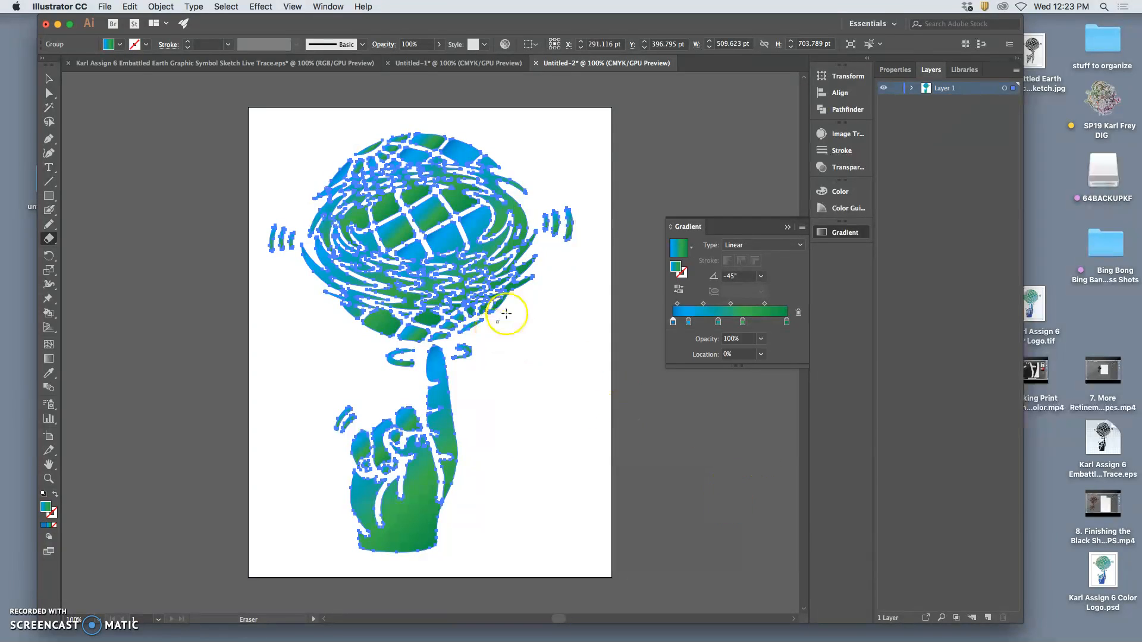
Deselect the logo and examine how the gradient falls across the globe's shapes up close and at full-page size
click(49, 93)
click(154, 124)
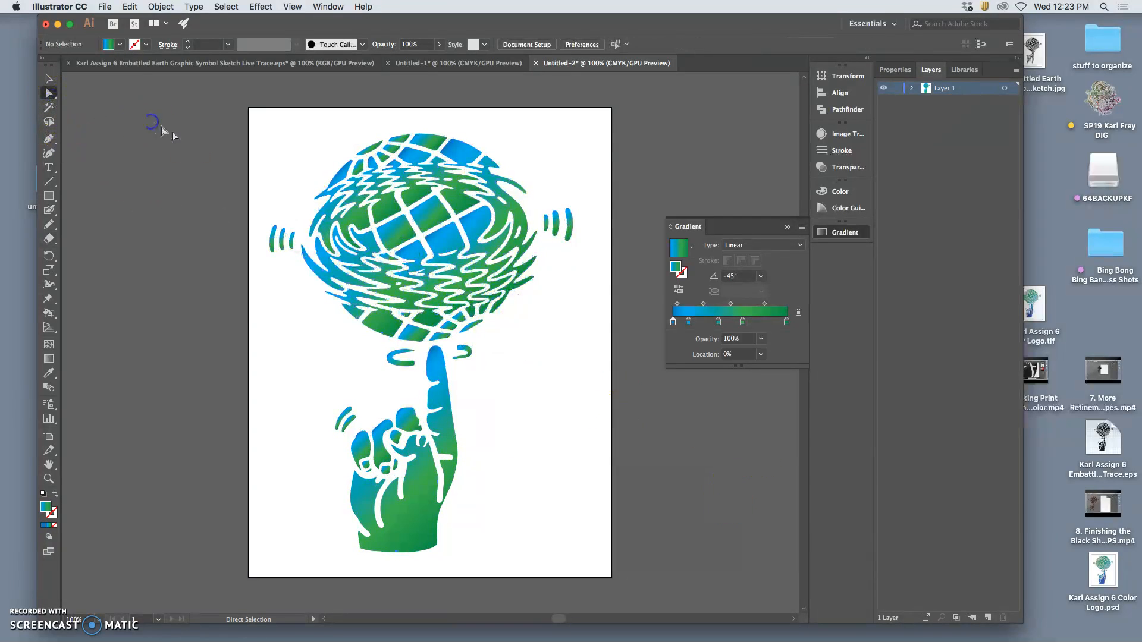
key(super+=)
key(super+=)
key(super+=)
key(super+=)
key(super+=)
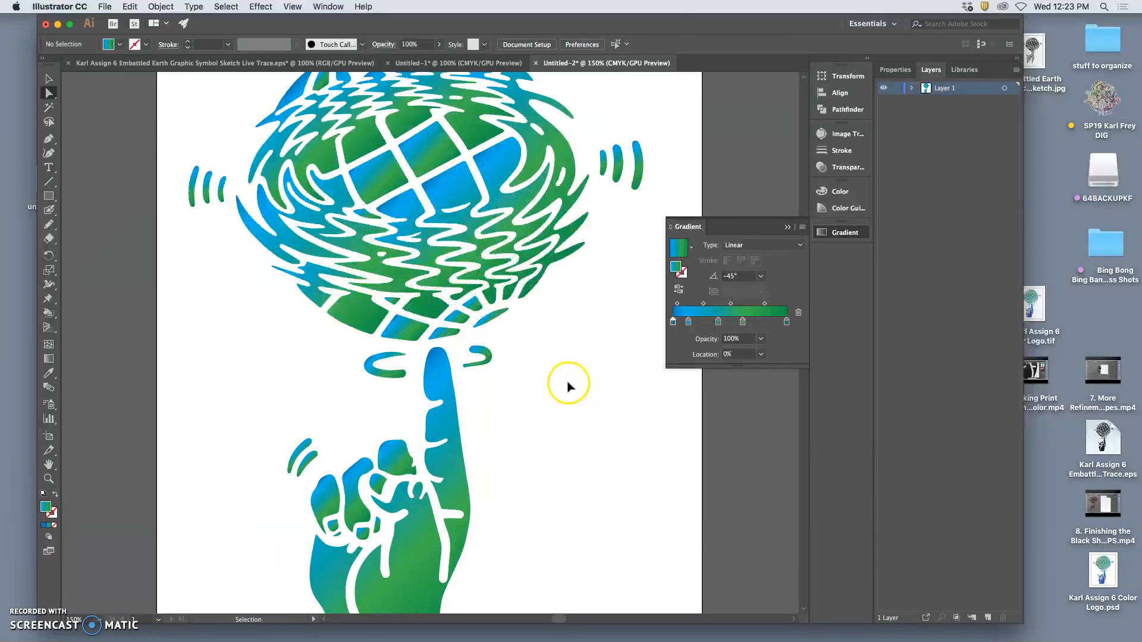
scroll(499, 283, up, 10)
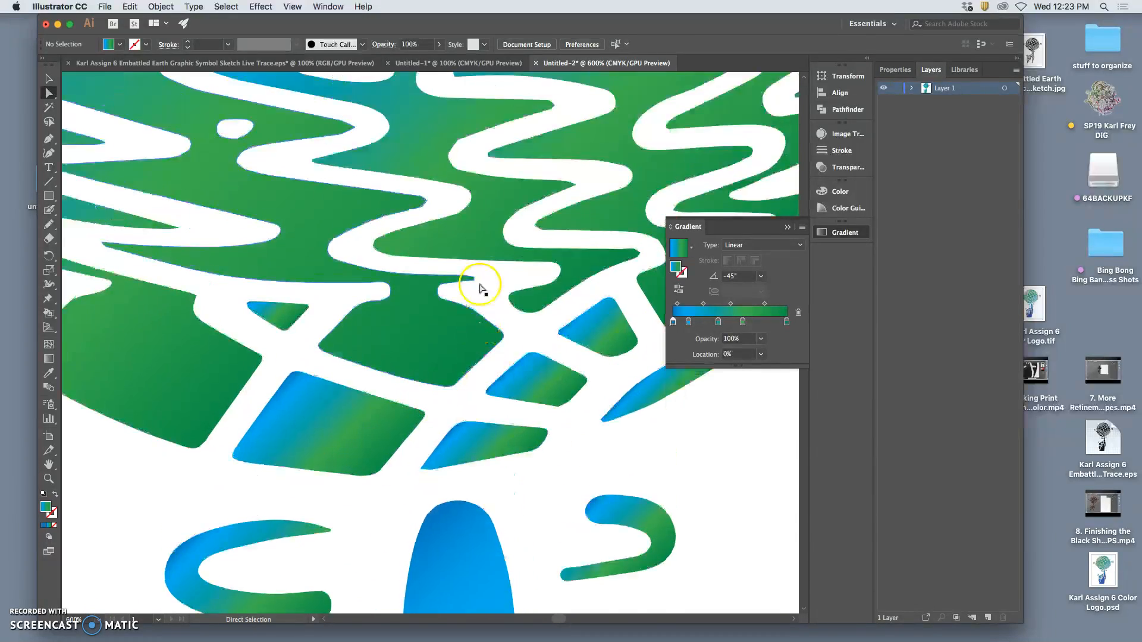
scroll(480, 288, up, 10)
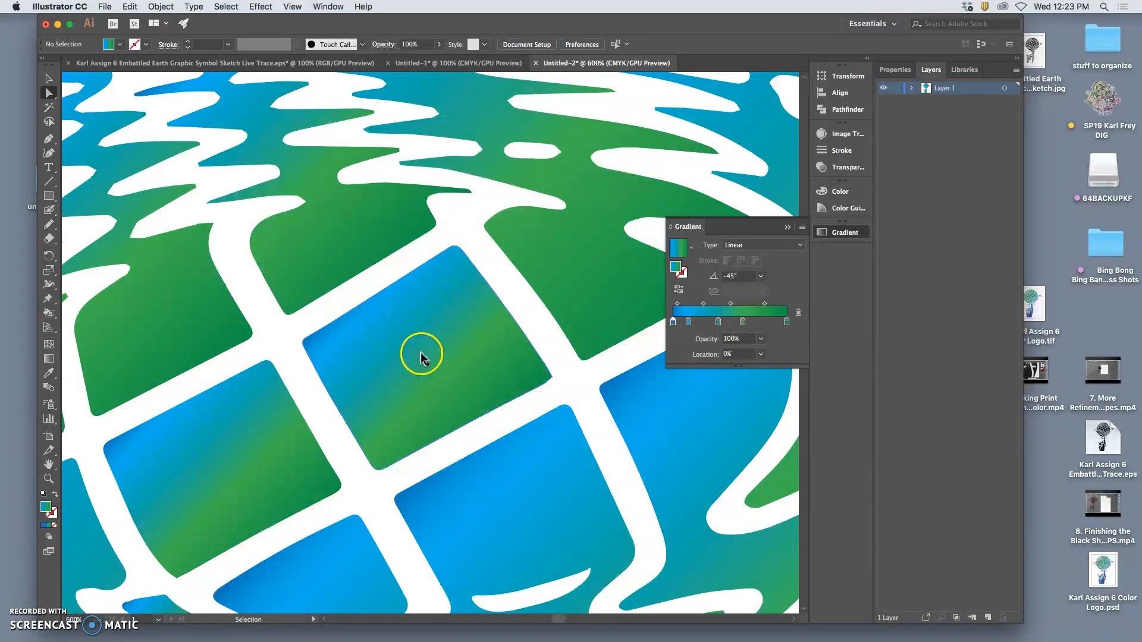
key(super+minus)
key(super+minus)
key(super+minus)
key(super+minus)
key(super+minus)
key(super+minus)
key(super+minus)
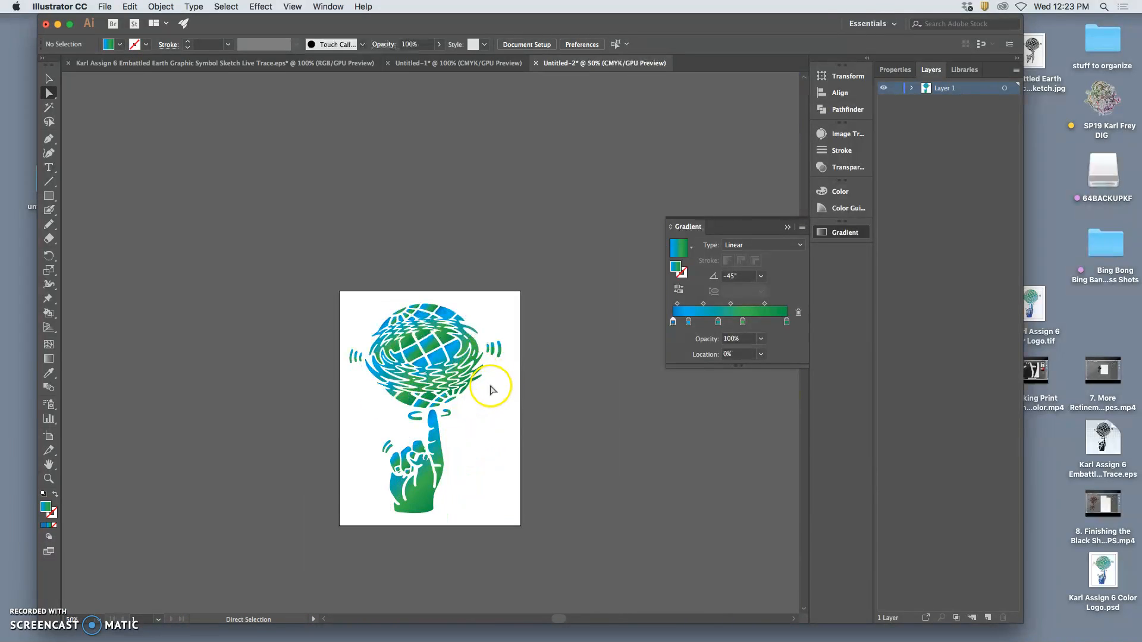
scroll(491, 387, down, 2)
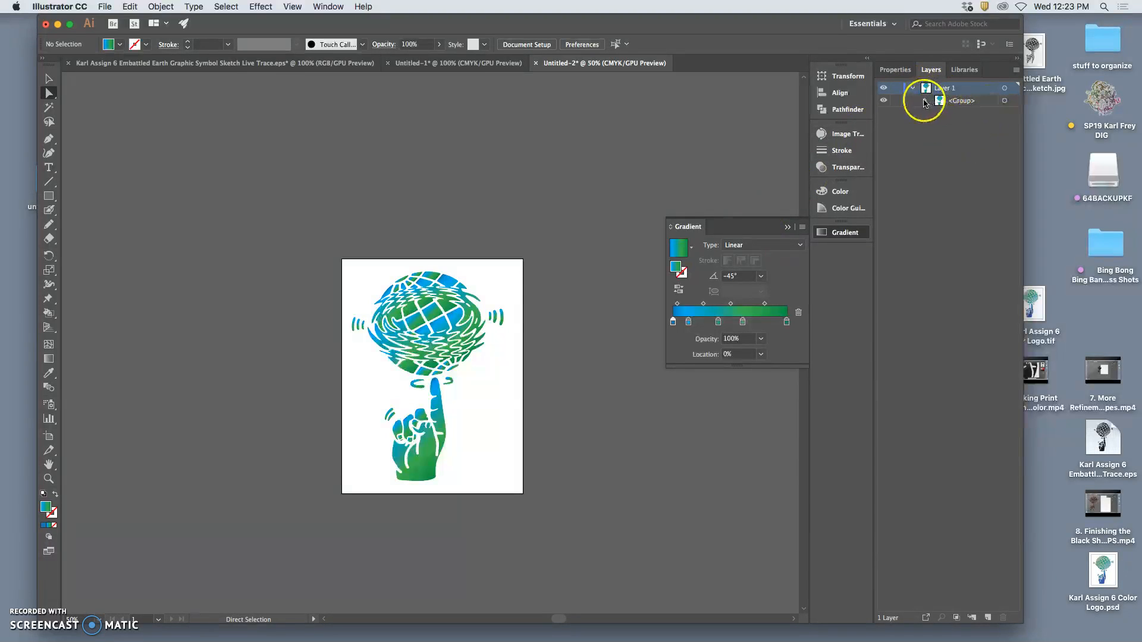
Expand the logo group's list of individual paths and select one of the globe's wavy paths
click(925, 100)
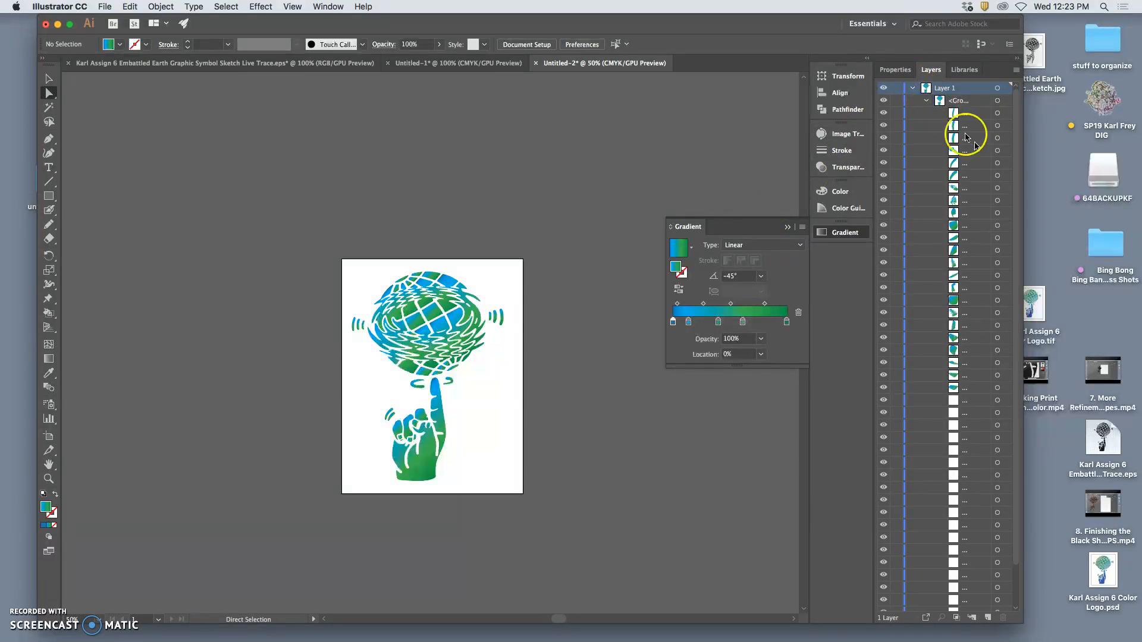
click(996, 225)
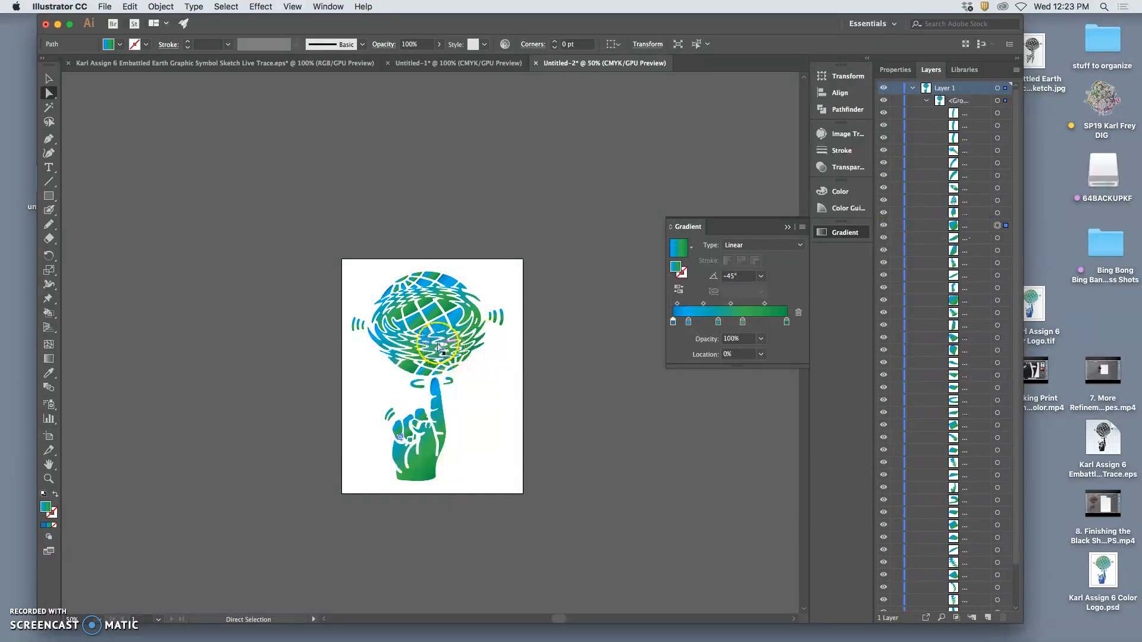
Fill the left tile of the globe's central grid with solid pink (C=15.9 M=92.8 Y=0 K=0), then deselect it
click(417, 321)
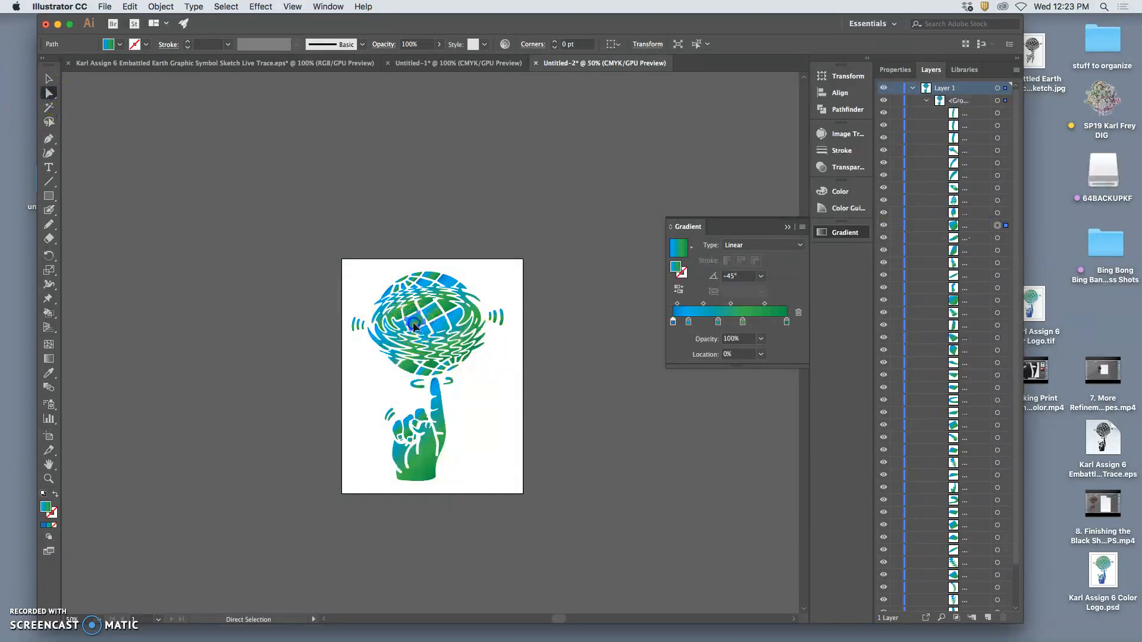
key(super+1)
key(super+equal)
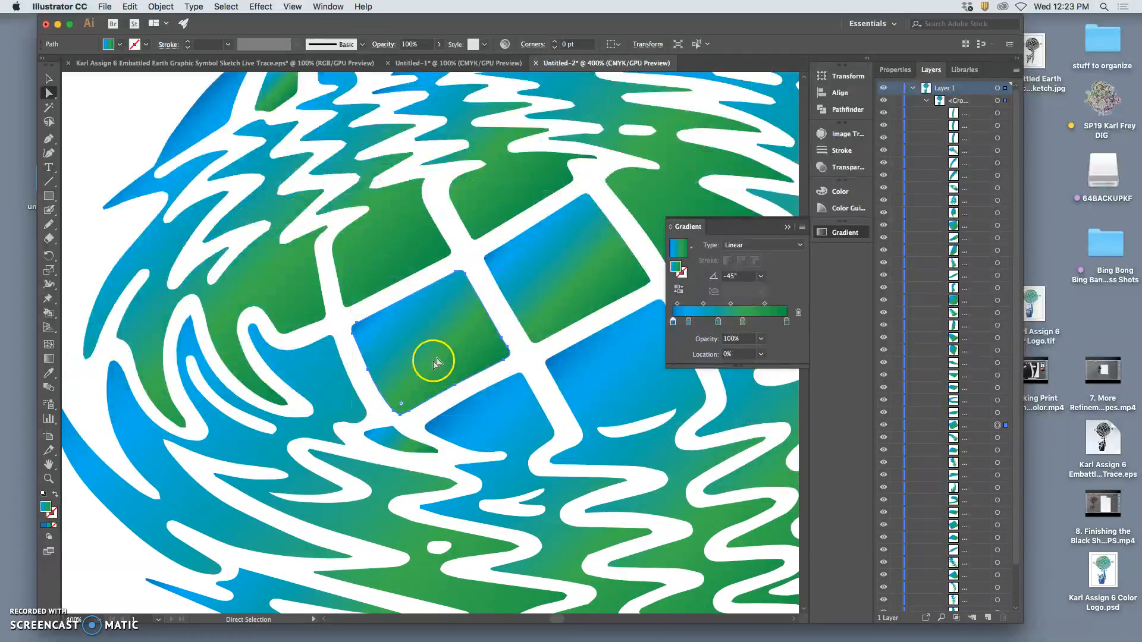
click(43, 526)
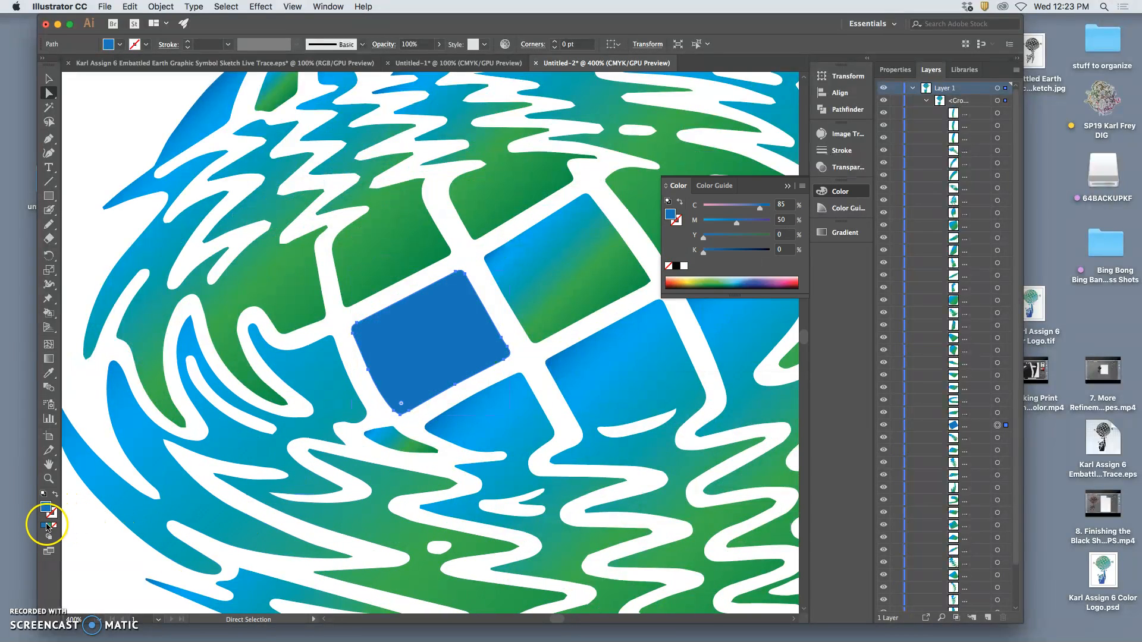
double_click(46, 509)
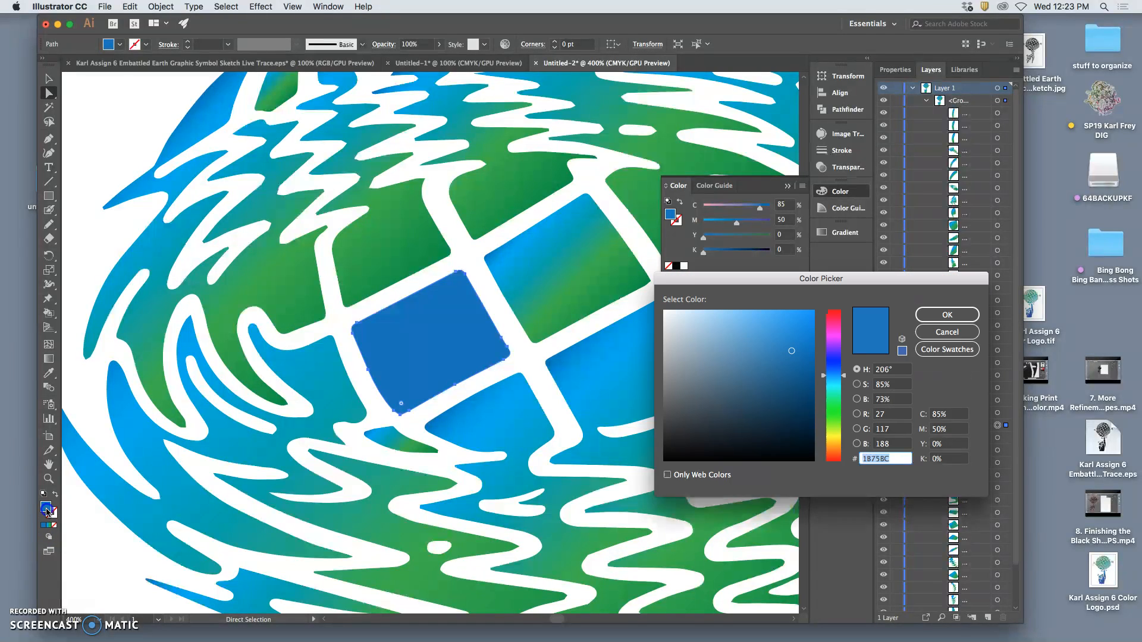
click(833, 326)
click(778, 339)
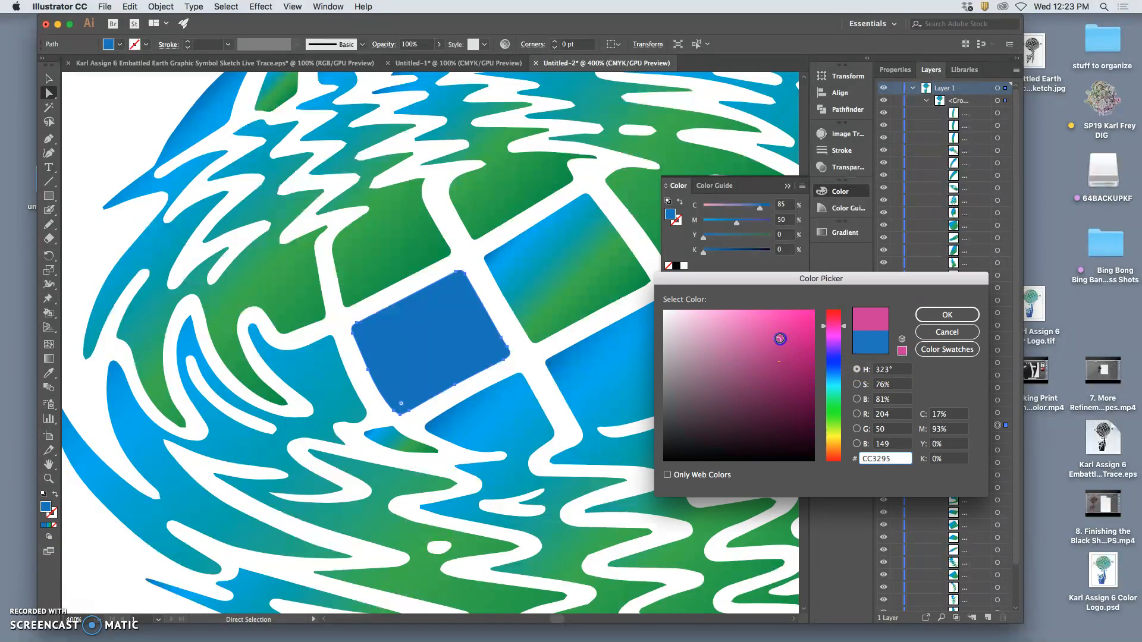
click(925, 316)
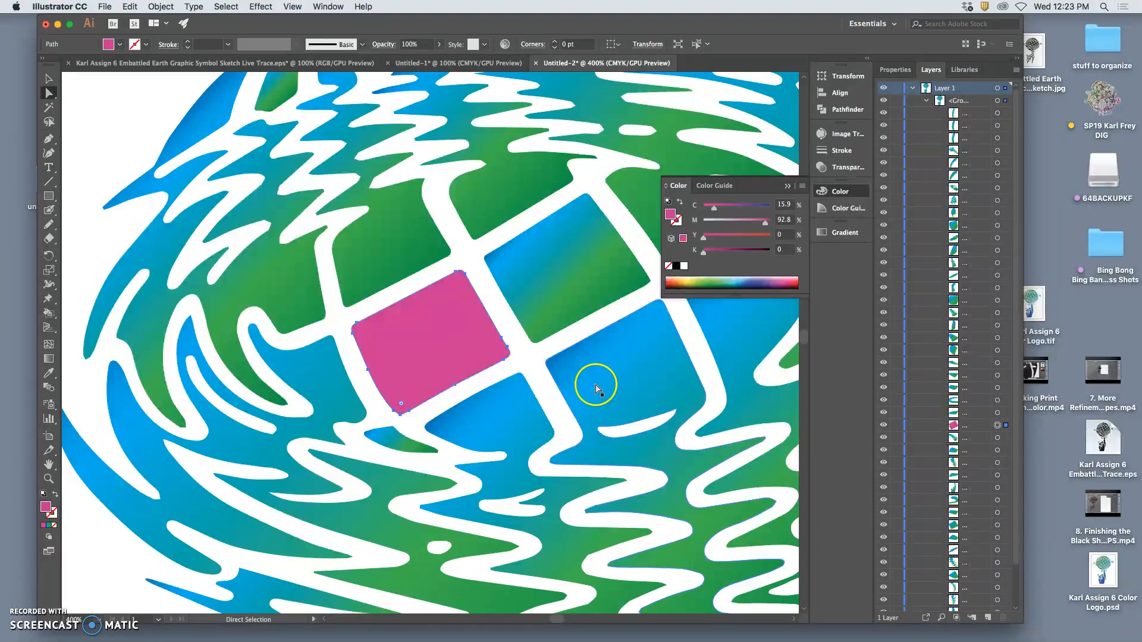
key(super+minus)
key(super+minus)
key(super+minus)
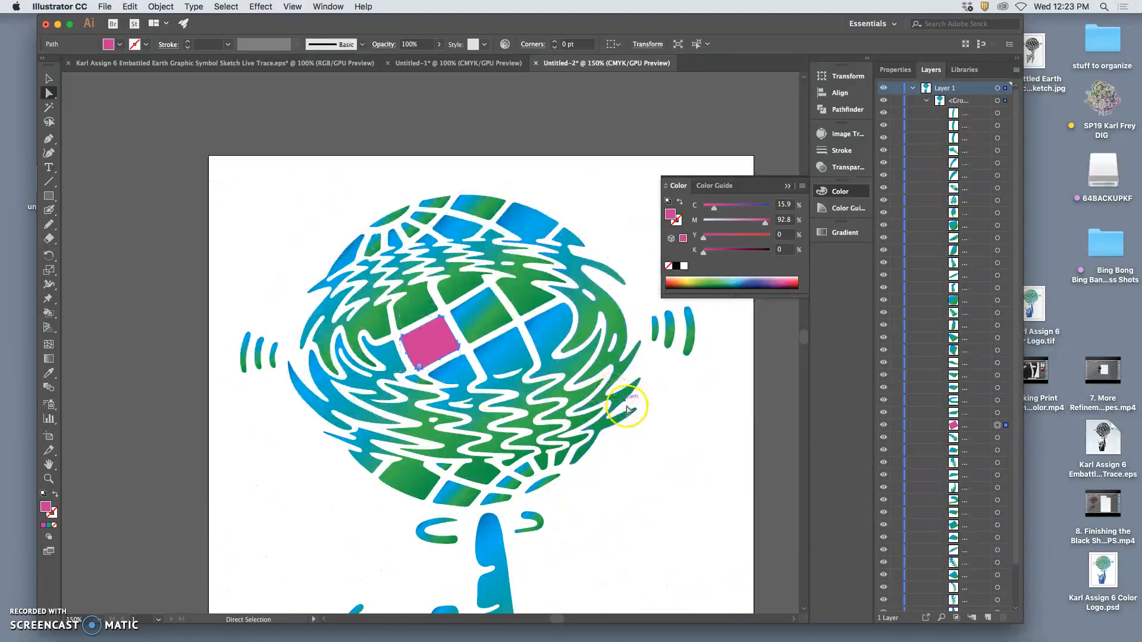
click(634, 437)
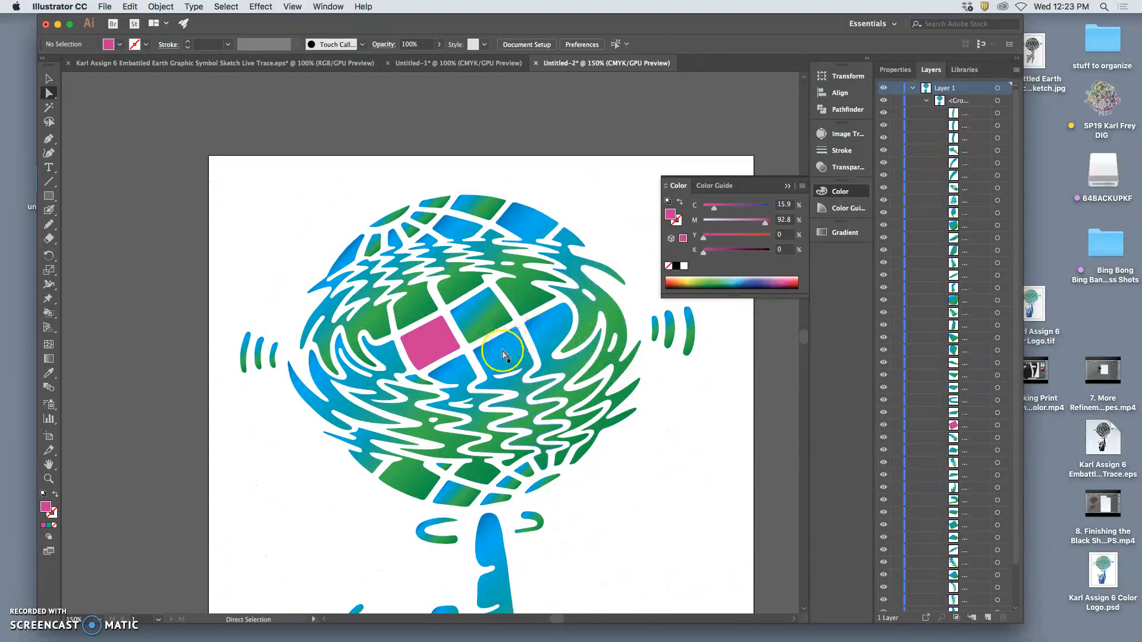
Try pink and purple on the tile up and right of the pink one, and settle on pale yellow (C=3.92 M=0 Y=74.12 K=0)
scroll(497, 310, up, 2)
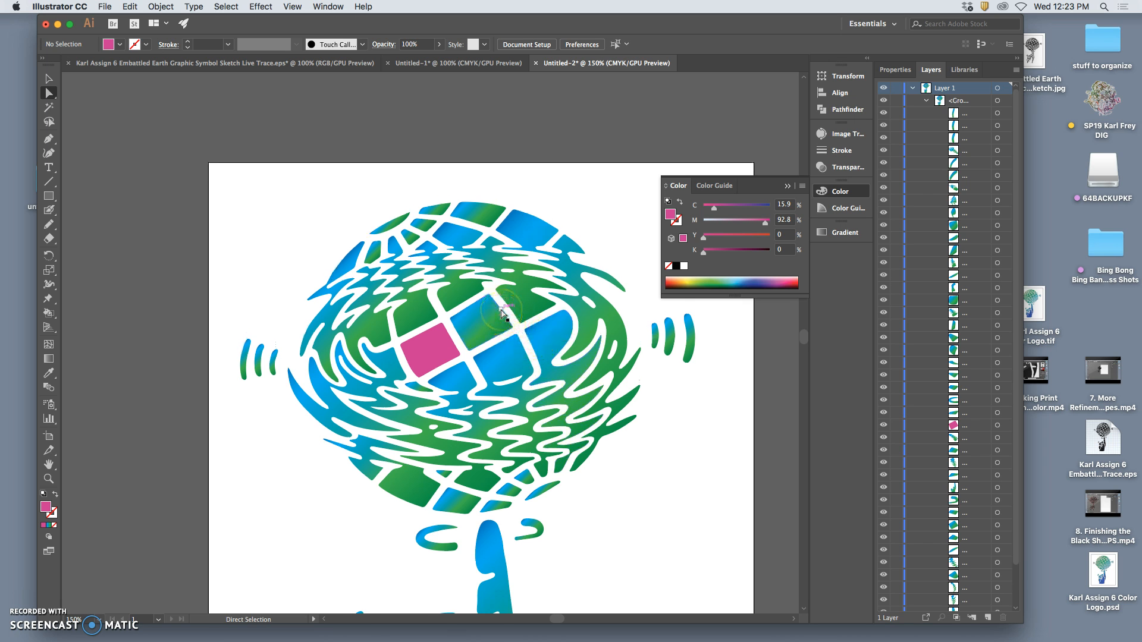
click(496, 324)
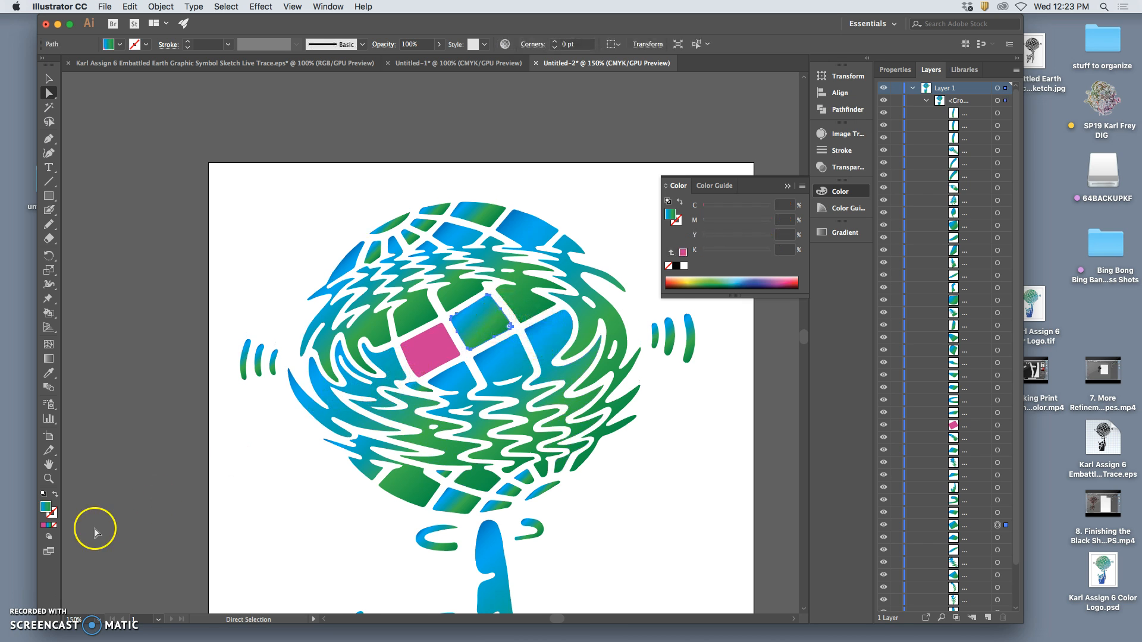
click(43, 525)
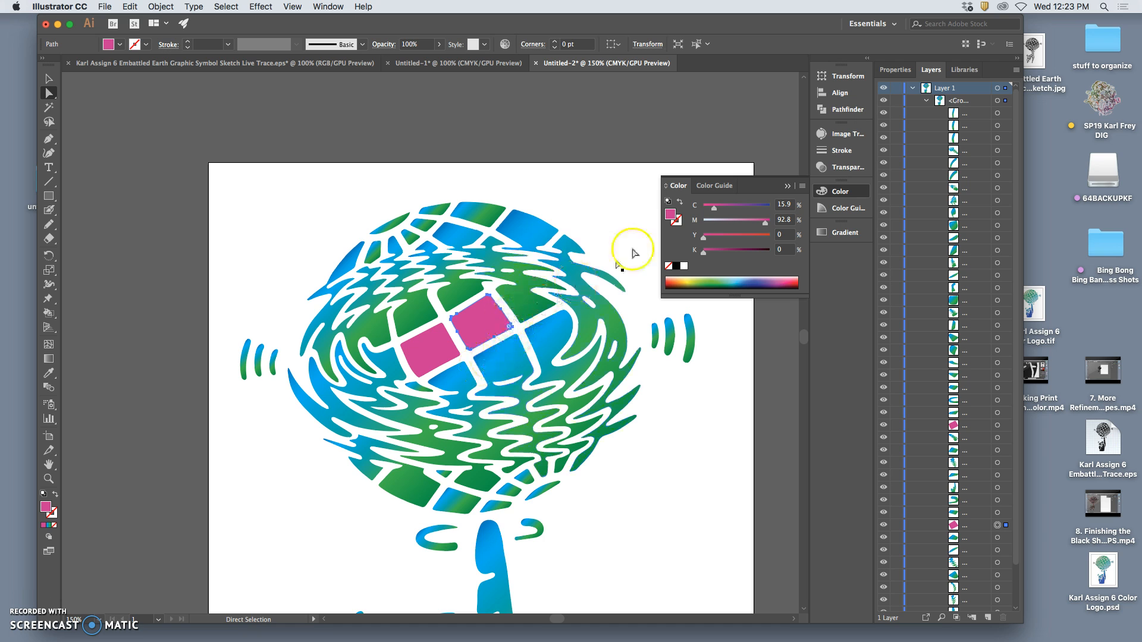
drag(713, 207, 746, 208)
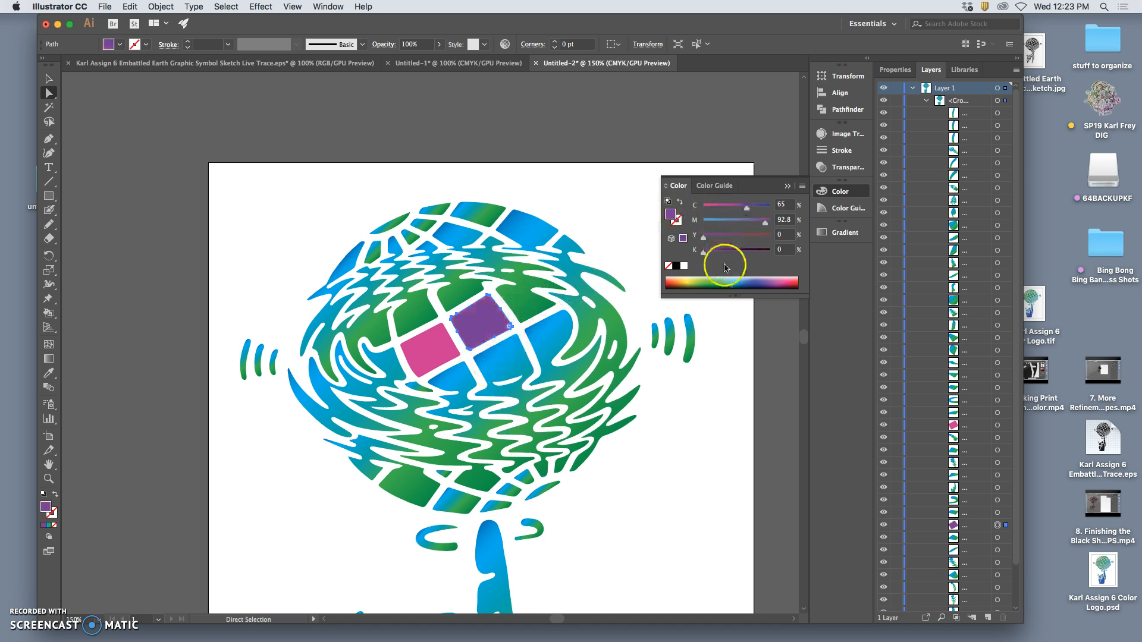
click(690, 282)
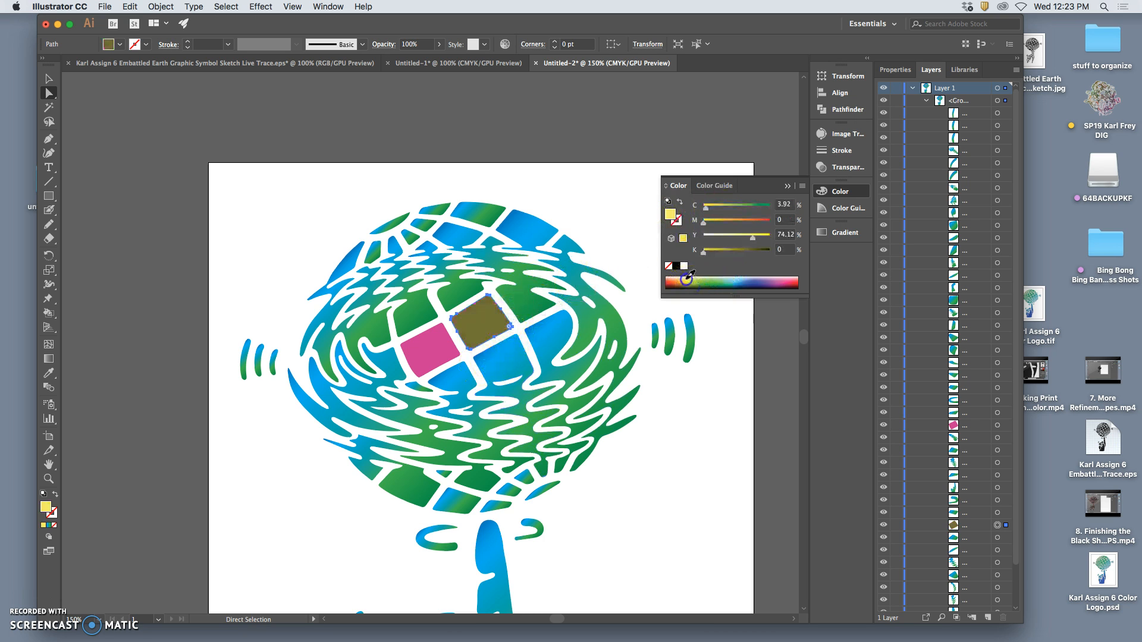
click(687, 278)
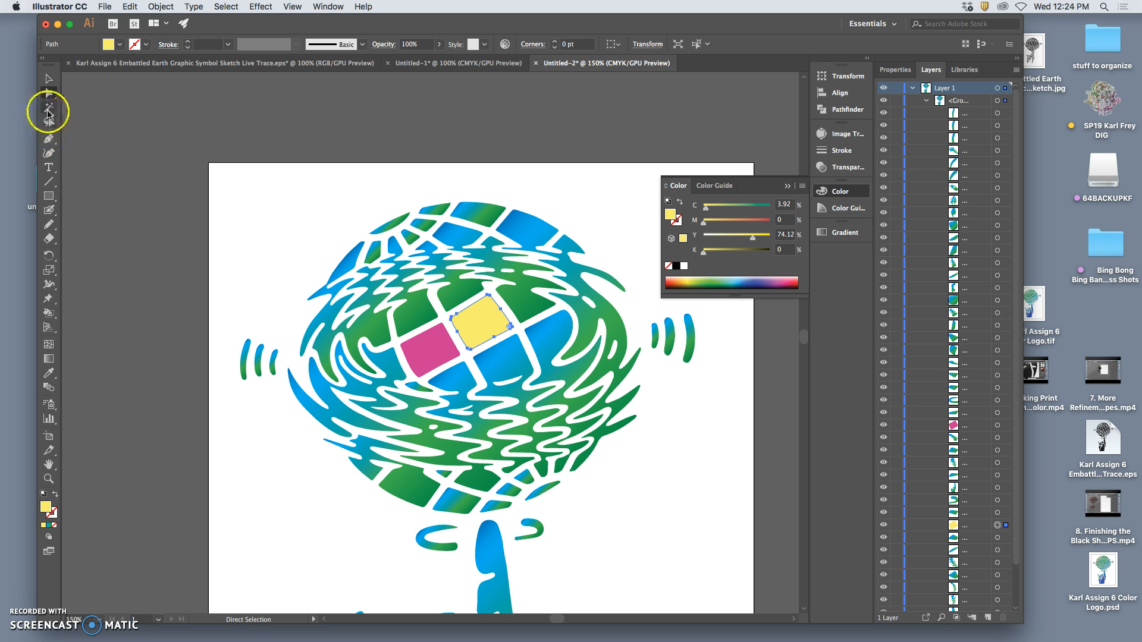
Fill the tile at the globe's top center and the one just above the fingertip with solid dark blue (C=100 M=100 Y=0 K=0)
click(488, 219)
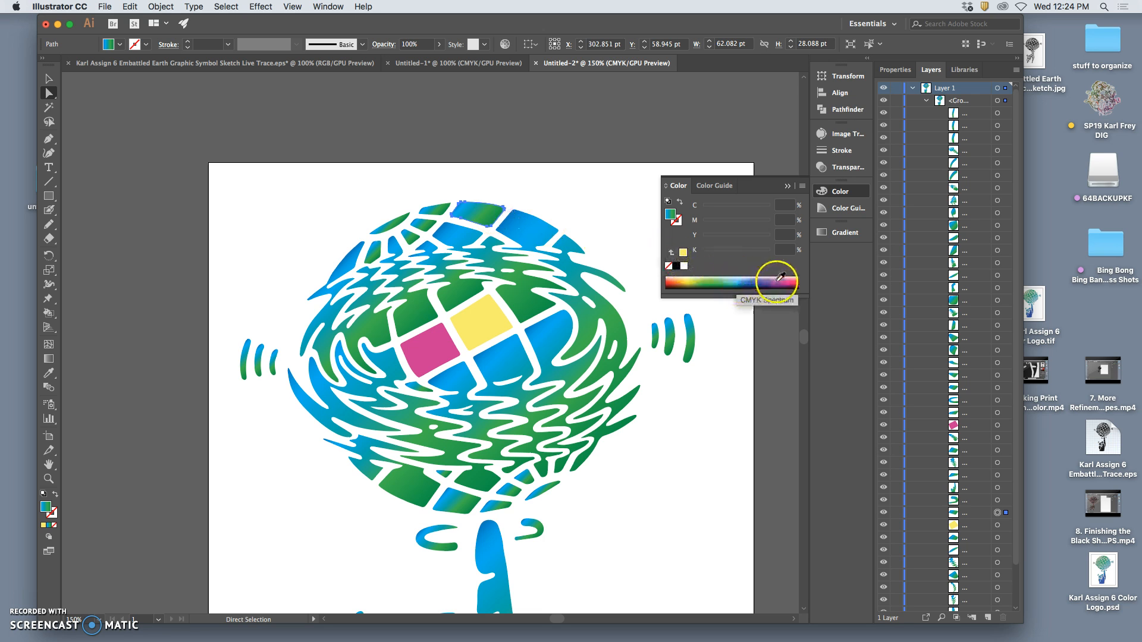
click(732, 282)
drag(740, 209, 772, 210)
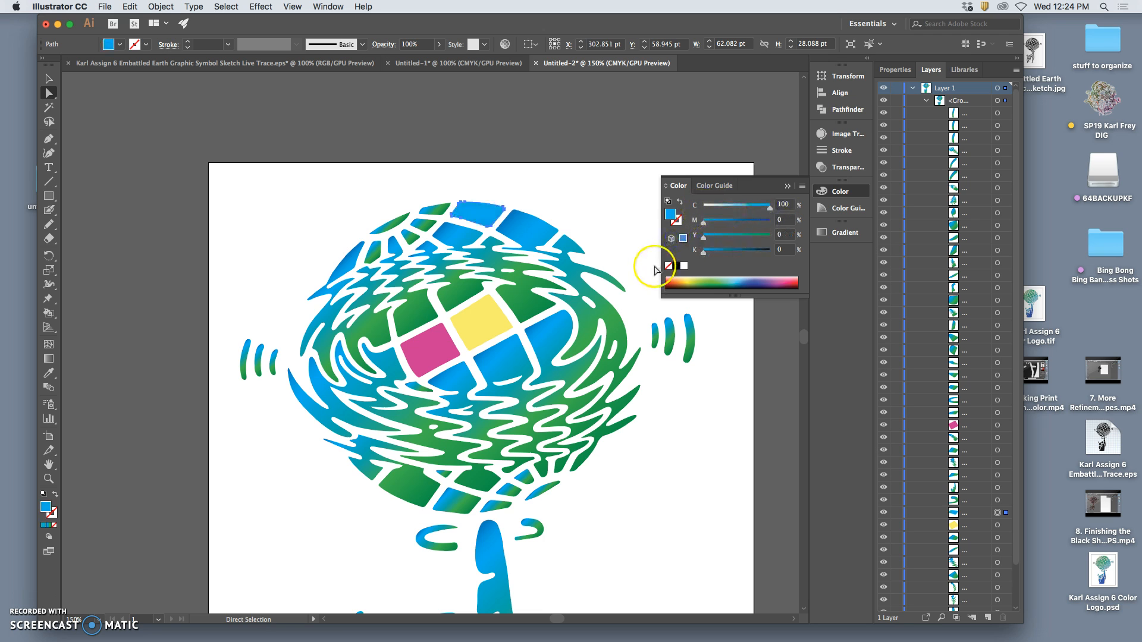
drag(704, 222, 770, 210)
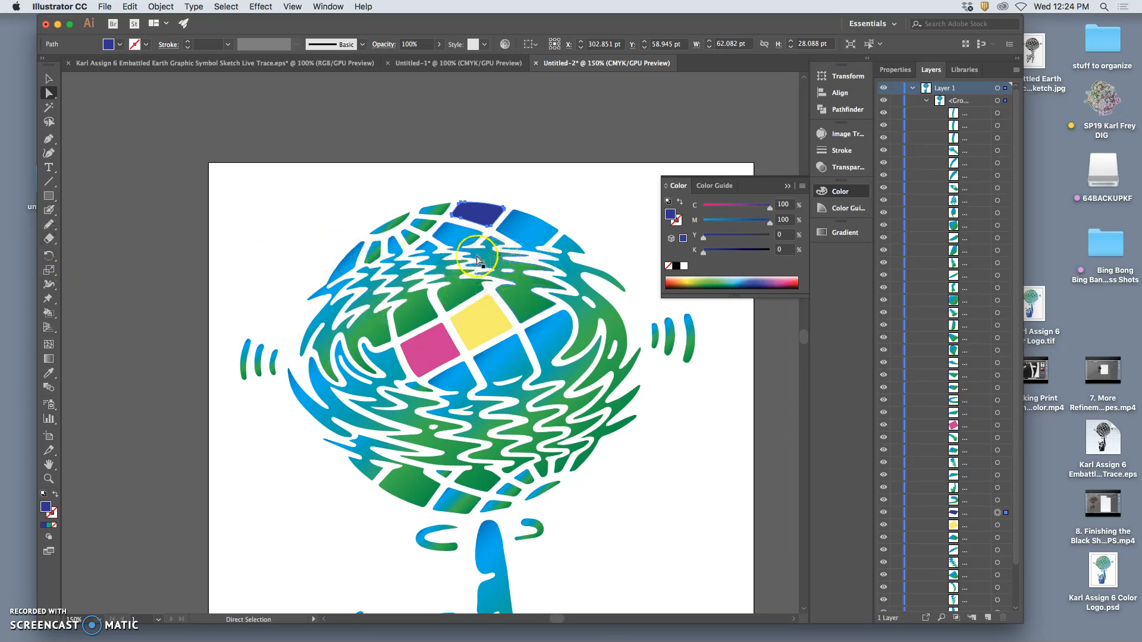
click(452, 504)
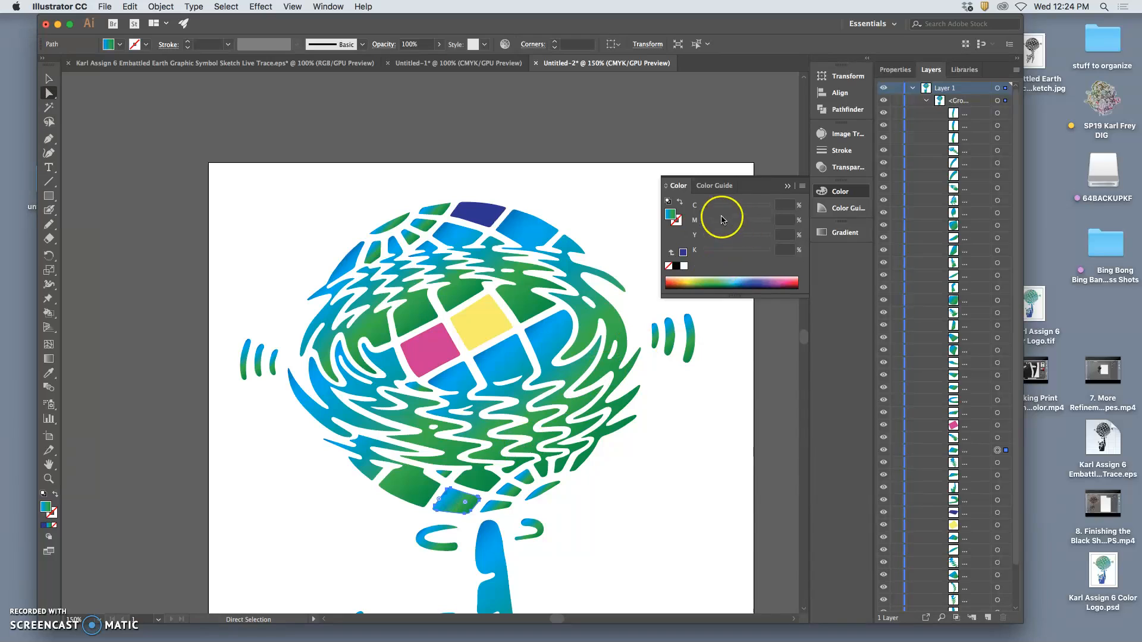
click(684, 252)
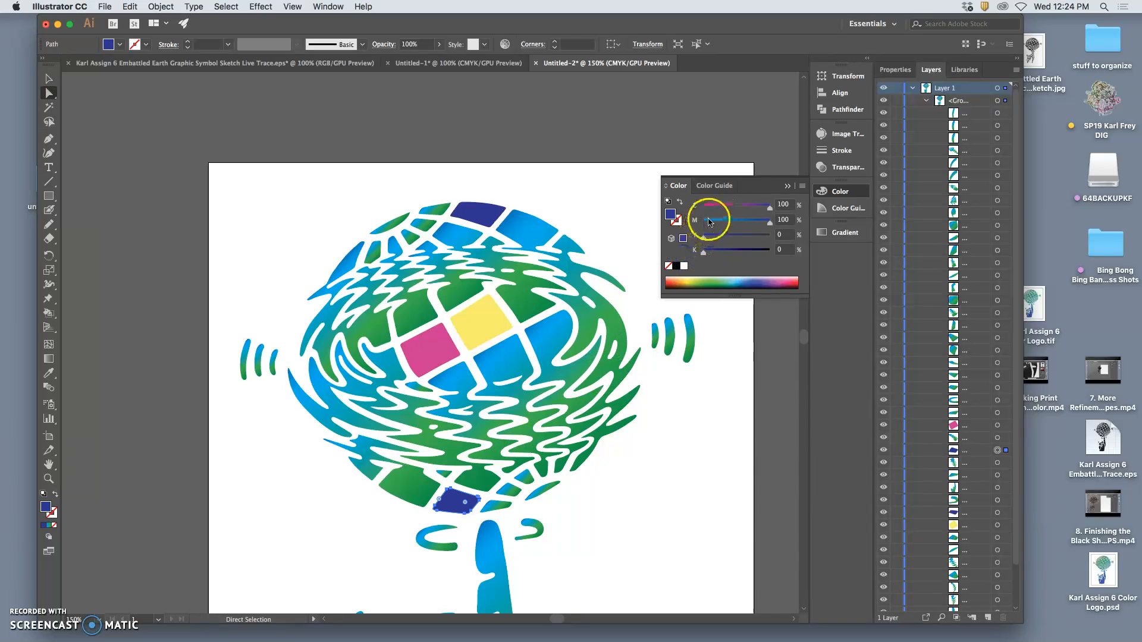
Recolor the globe tile just above the fingertip solid red (C=0 M=100 Y=100 K=0), then deselect it
drag(713, 245, 722, 238)
drag(792, 233, 629, 217)
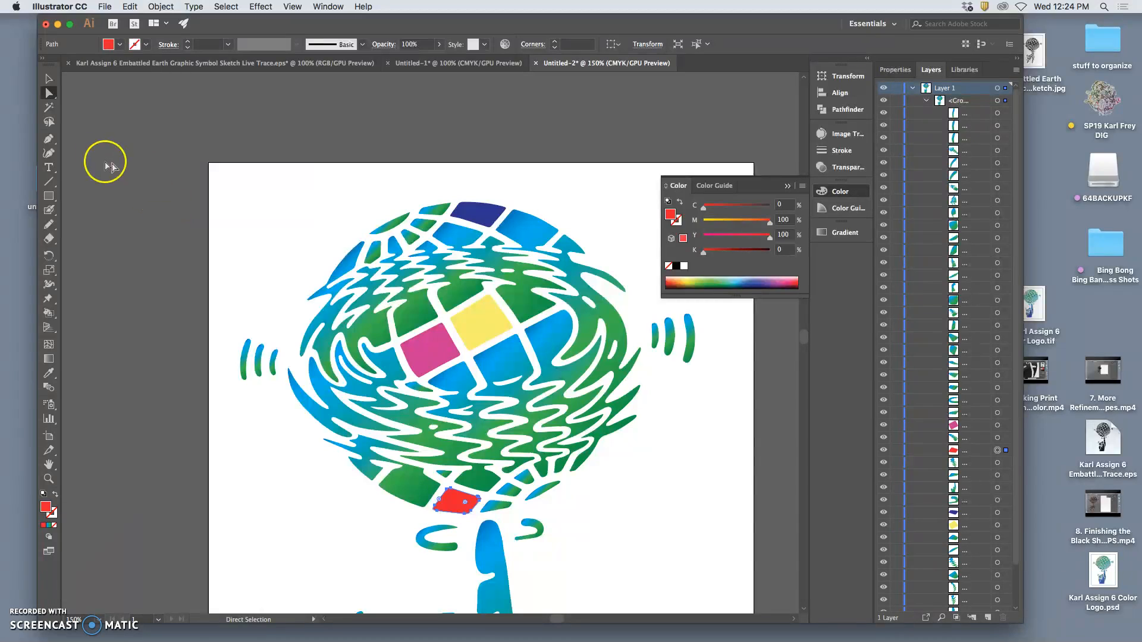
click(132, 128)
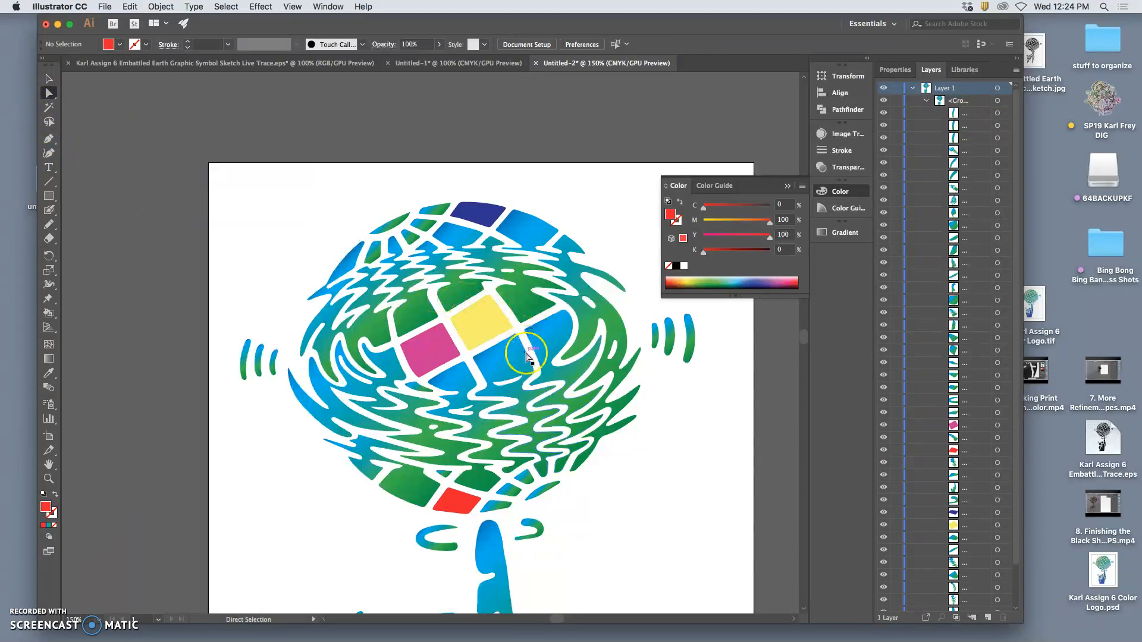
Select the hand's main shape with the pointing finger and open its gradient settings
key(super+1)
key(super+minus)
key(super+minus)
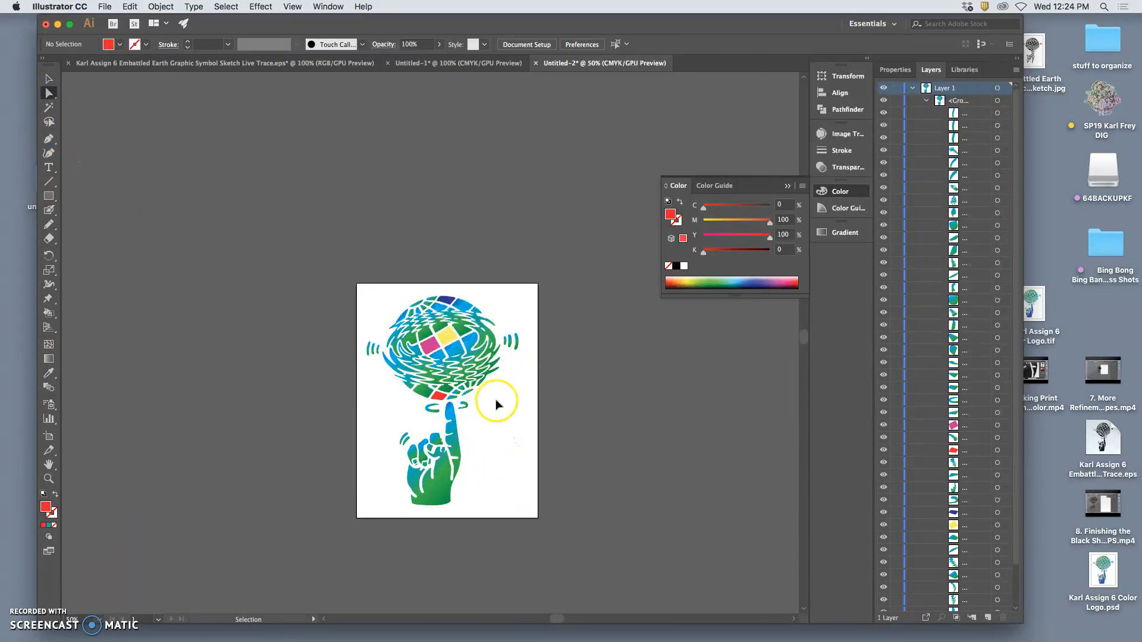
key(super+equal)
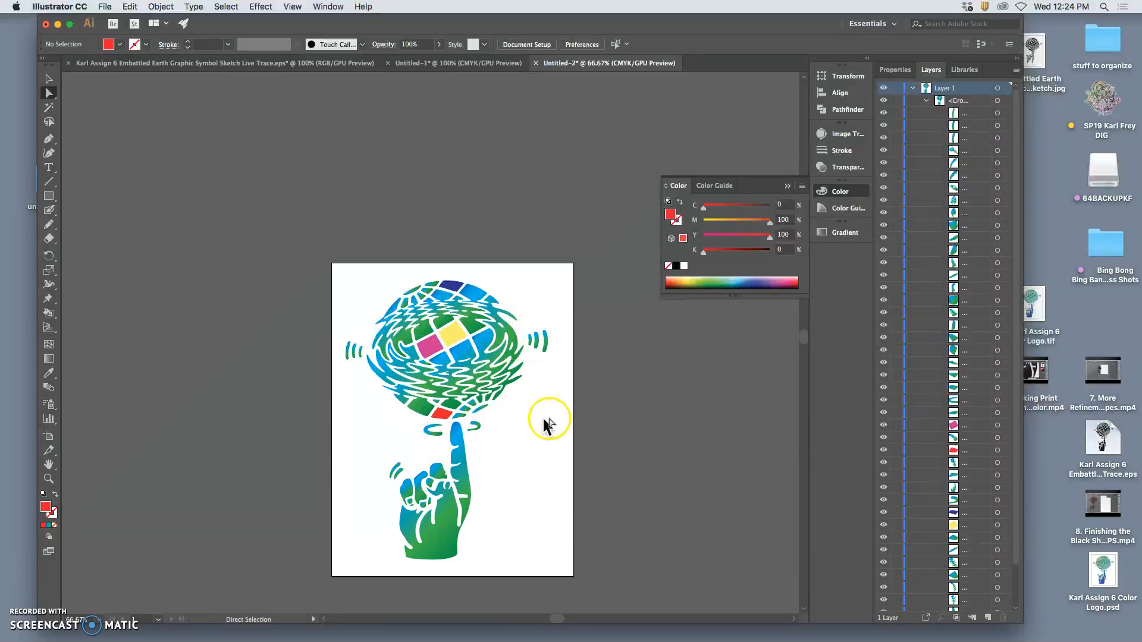
scroll(556, 411, down, 5)
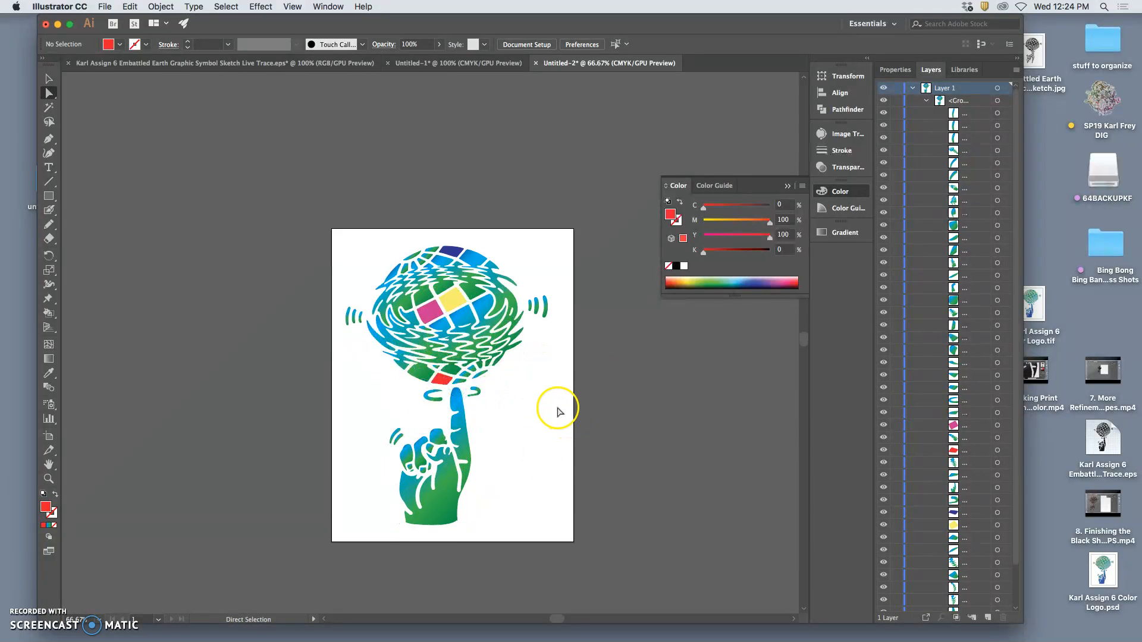
click(444, 471)
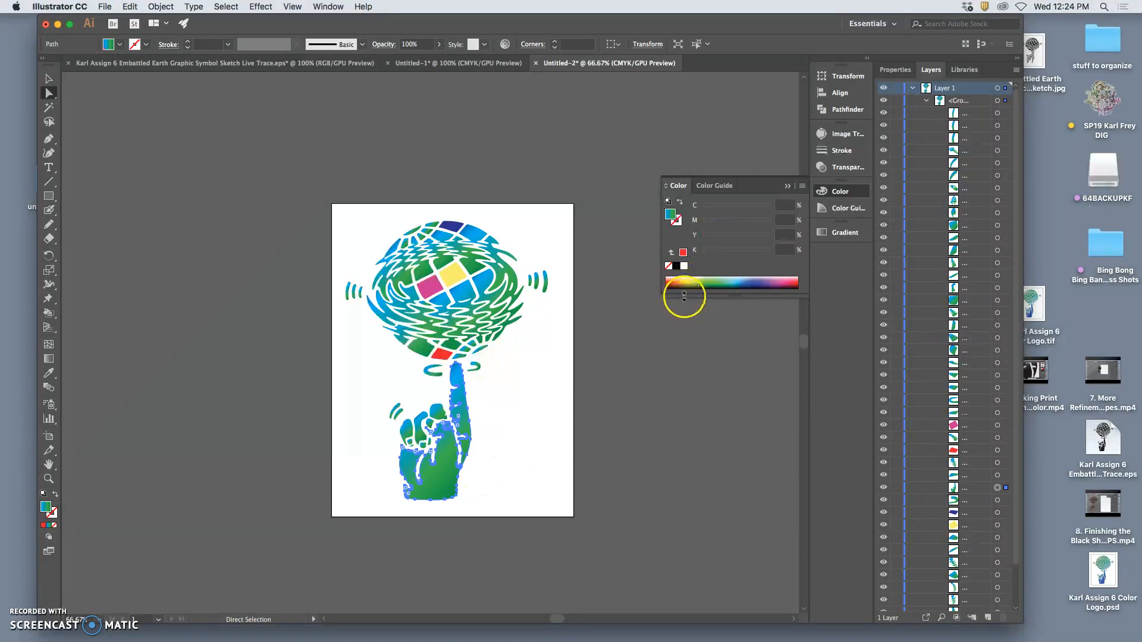
double_click(670, 215)
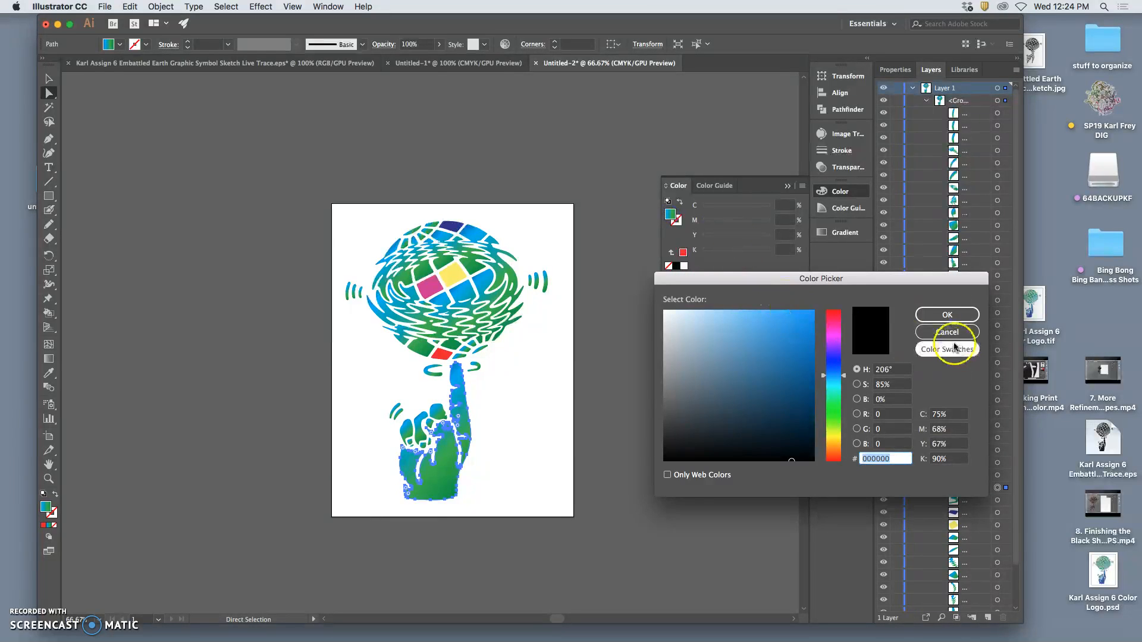
click(945, 315)
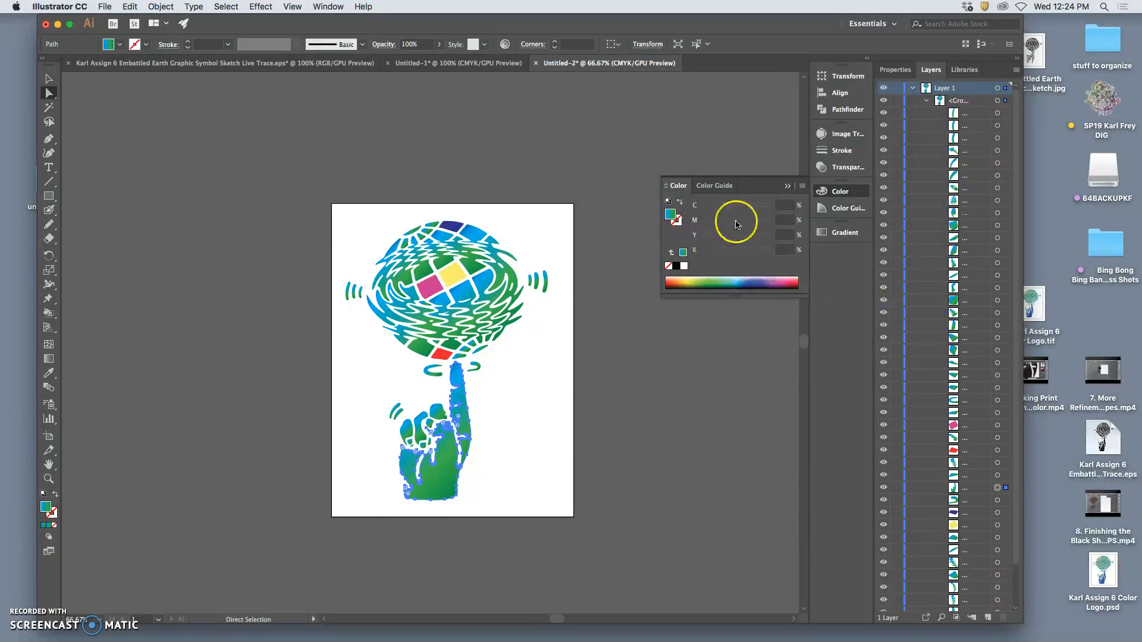
click(843, 233)
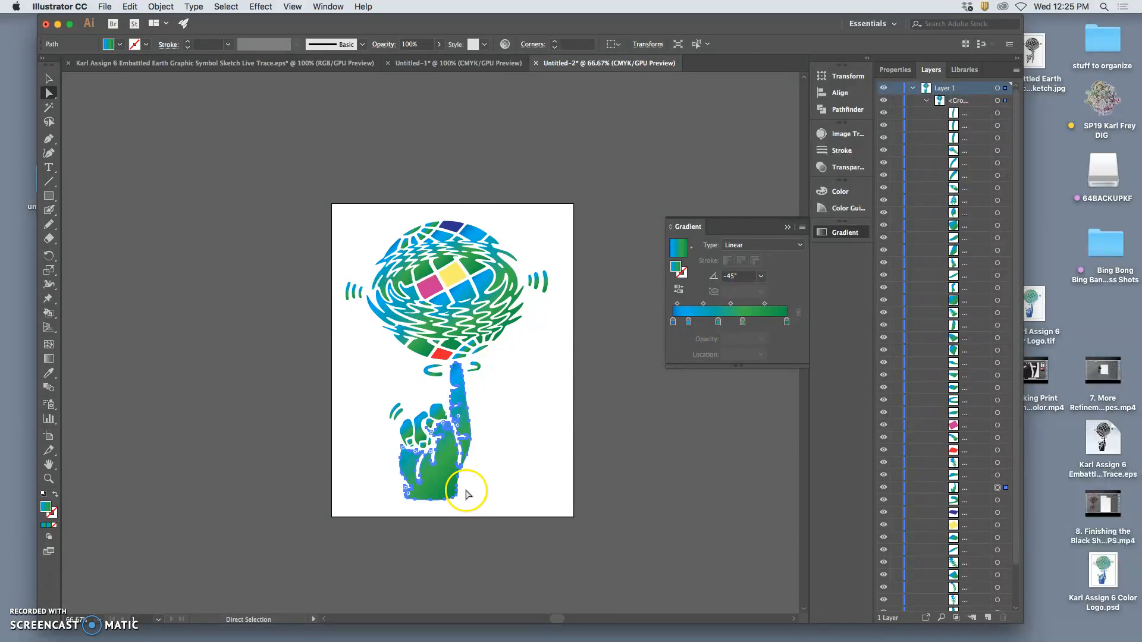
Set the opacity of the hand gradient's dark green end stop (location 100%) to 0%, then deselect the shape
key(super+equal)
key(super+equal)
key(super+equal)
key(super+equal)
scroll(463, 474, down, 5)
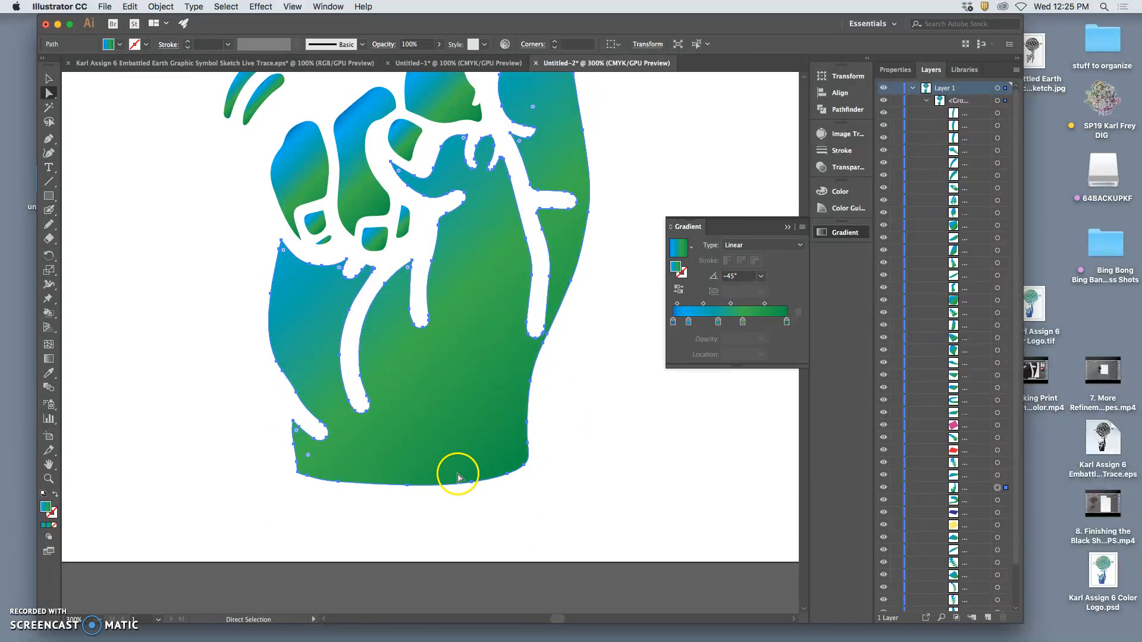
click(786, 323)
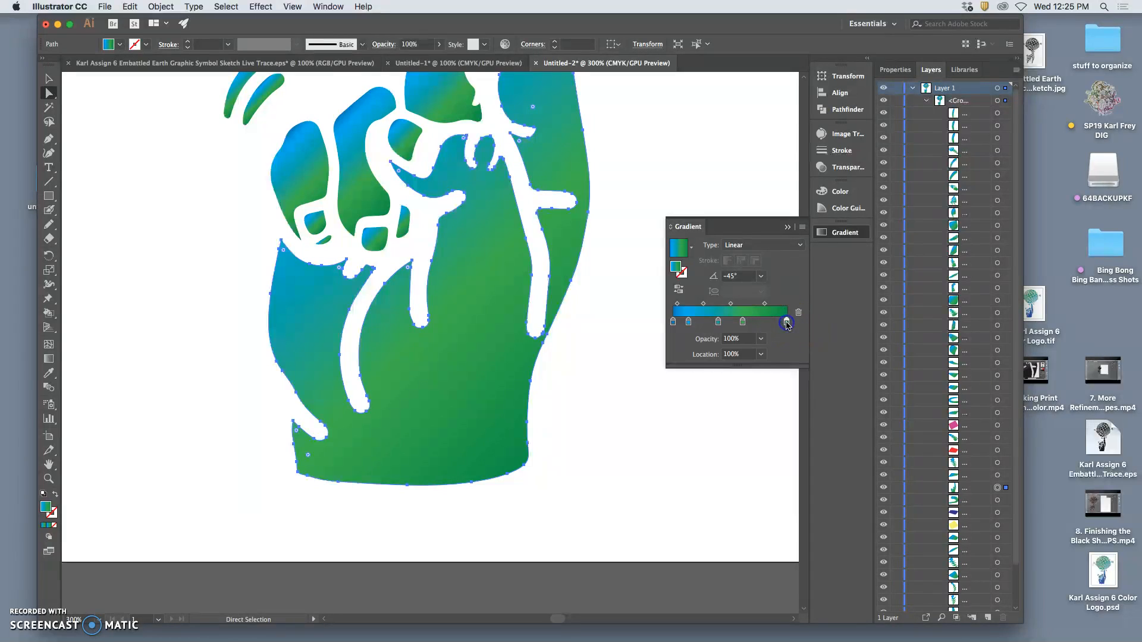
click(760, 339)
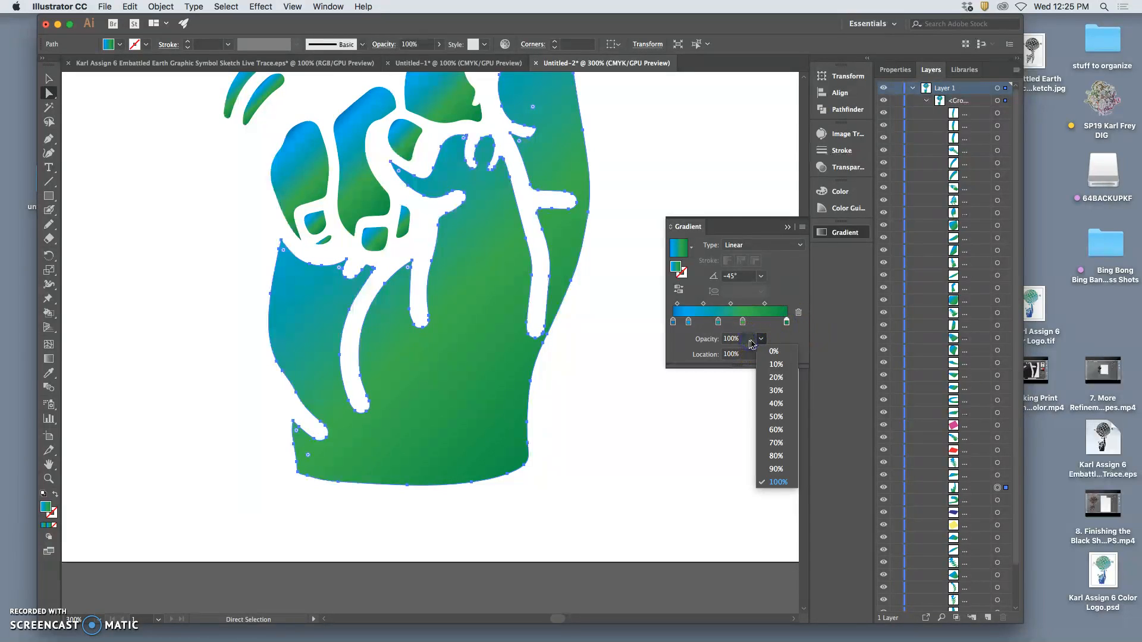
click(773, 352)
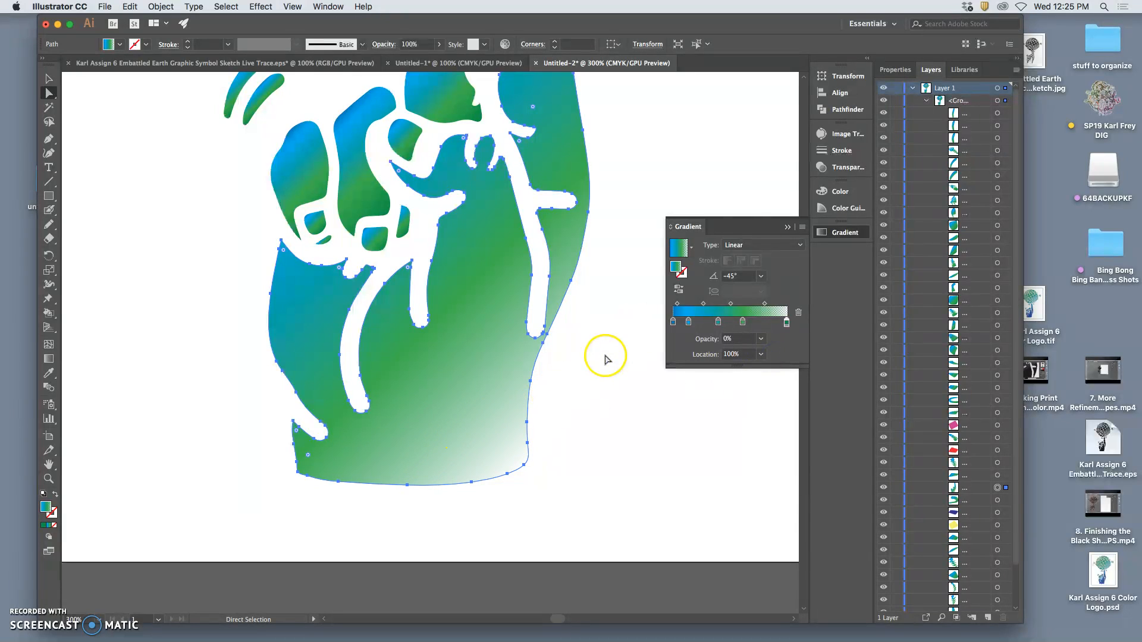
click(604, 357)
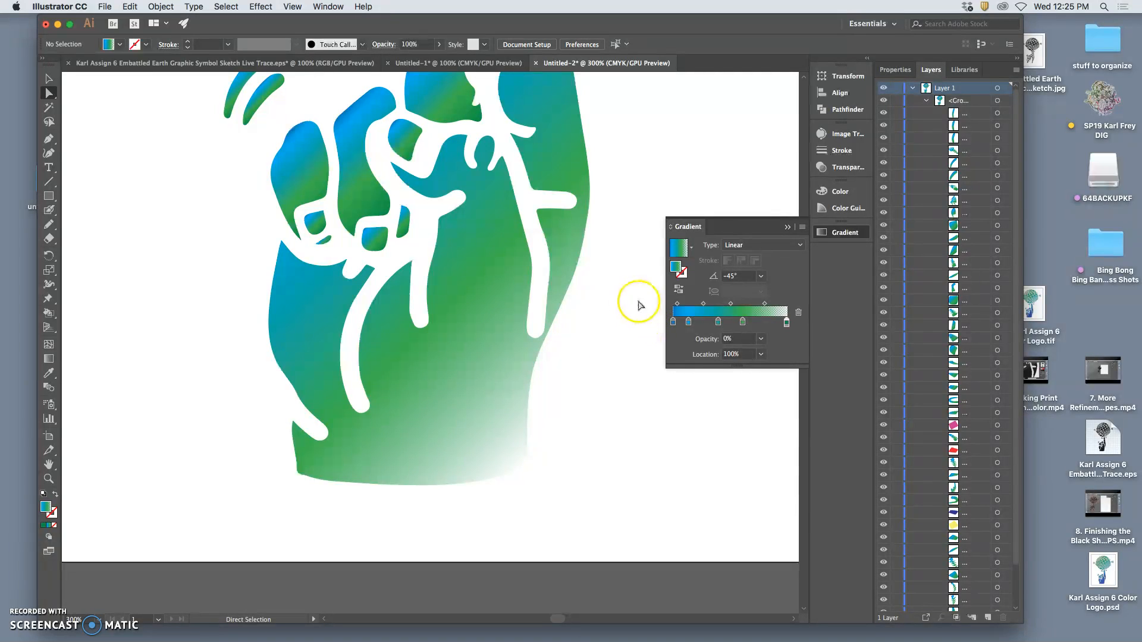
click(760, 339)
click(777, 403)
click(631, 430)
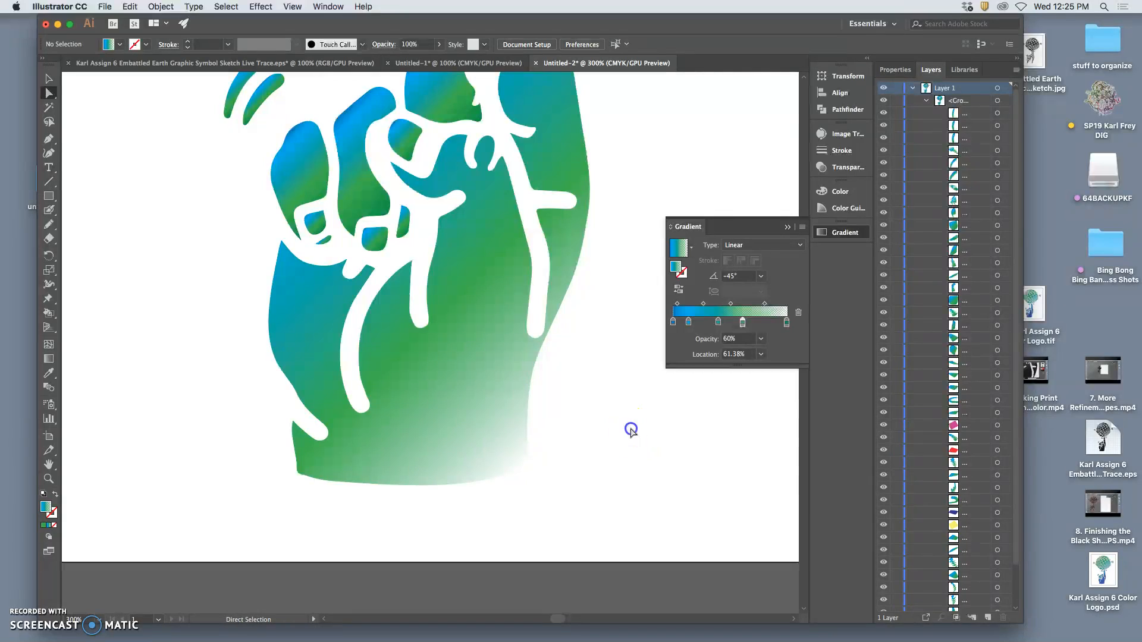
Set the opacity of the green stop at location 61.38% in the hand's gradient to 60%, then deselect the shape
click(467, 395)
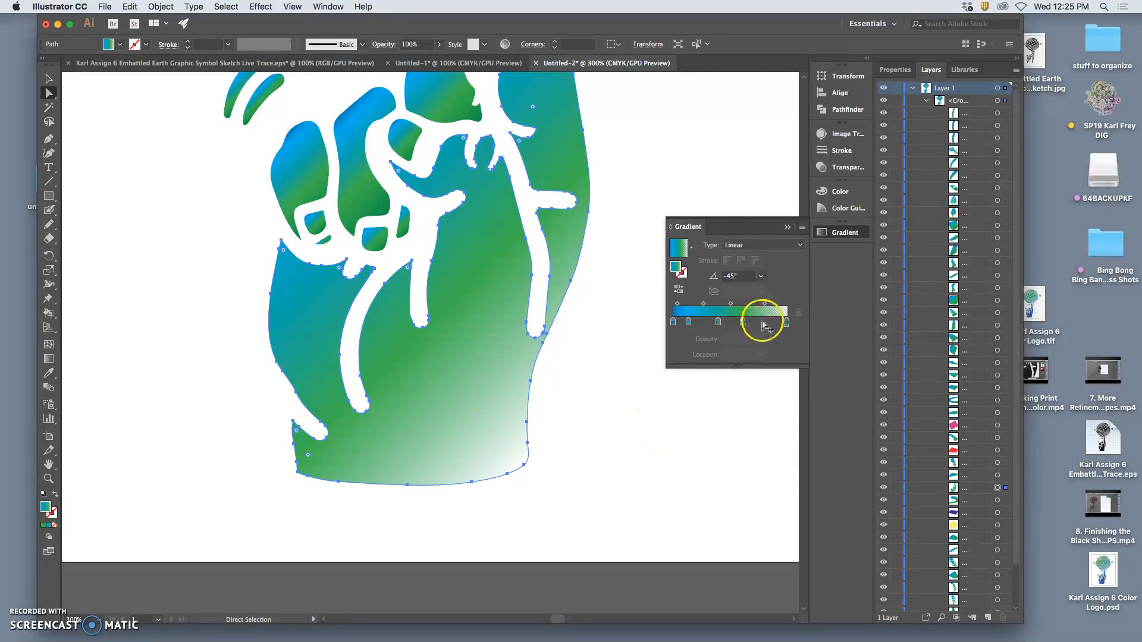
click(742, 322)
click(759, 338)
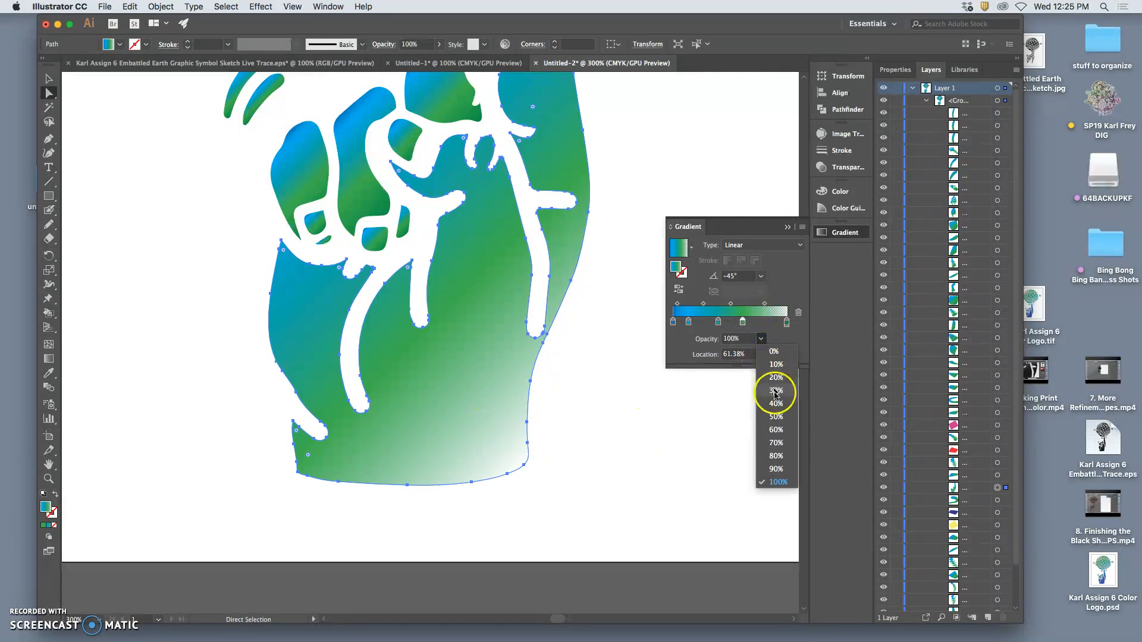
click(776, 429)
click(657, 444)
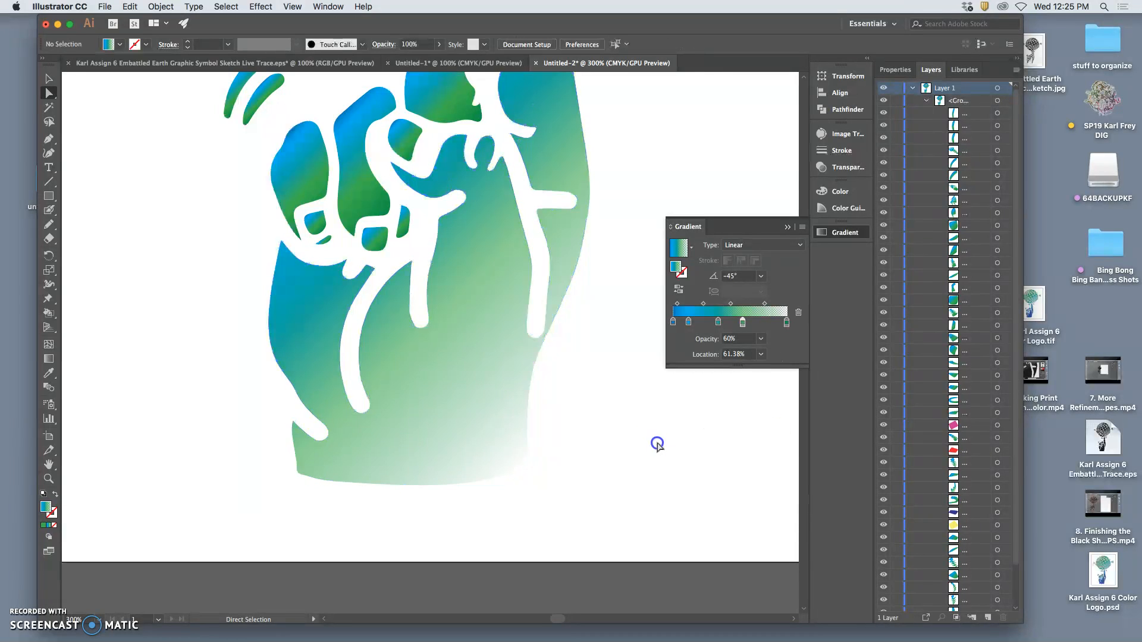
Select everything on Layer 1, move the logo off the artboard onto the gray pasteboard to its left, and deselect it
key(super+minus)
key(super+minus)
key(super+minus)
key(super+minus)
key(super+minus)
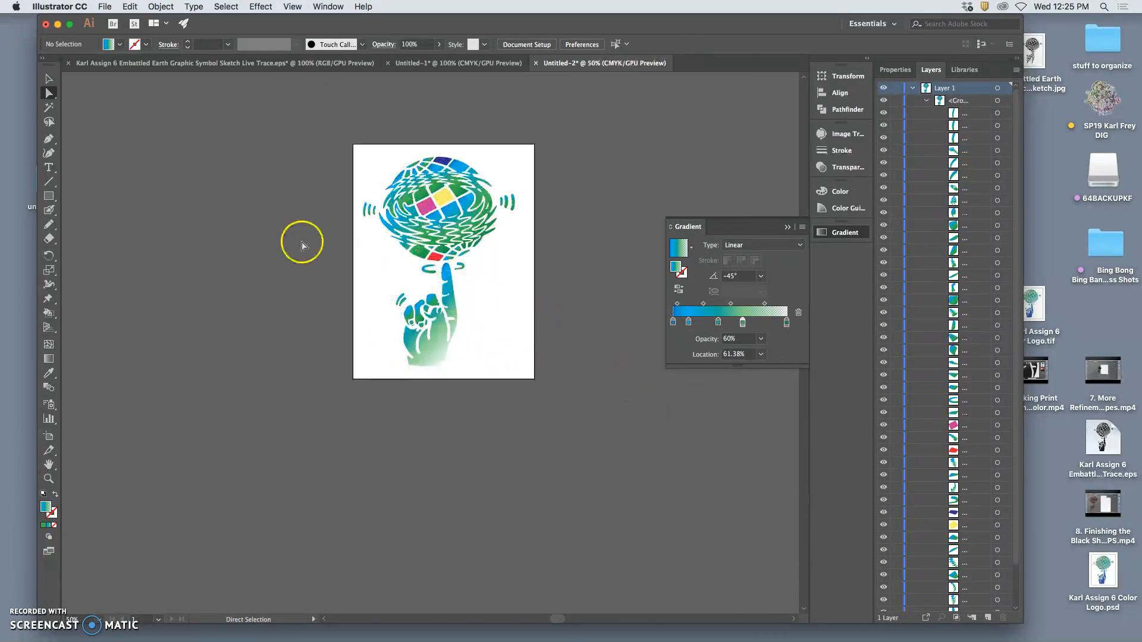
click(50, 80)
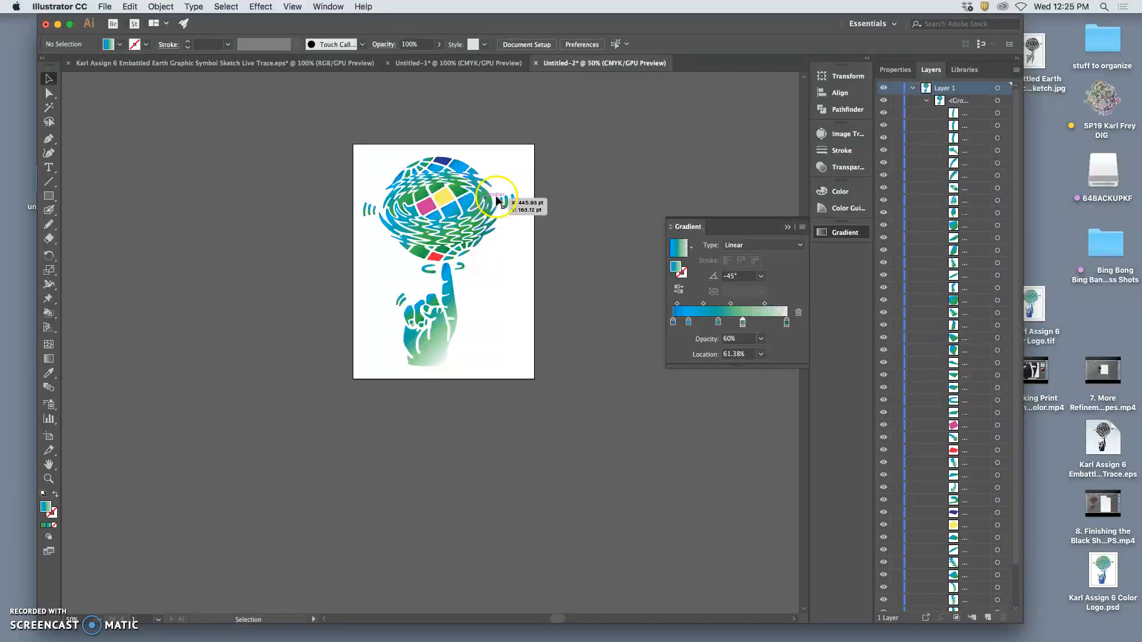
click(997, 91)
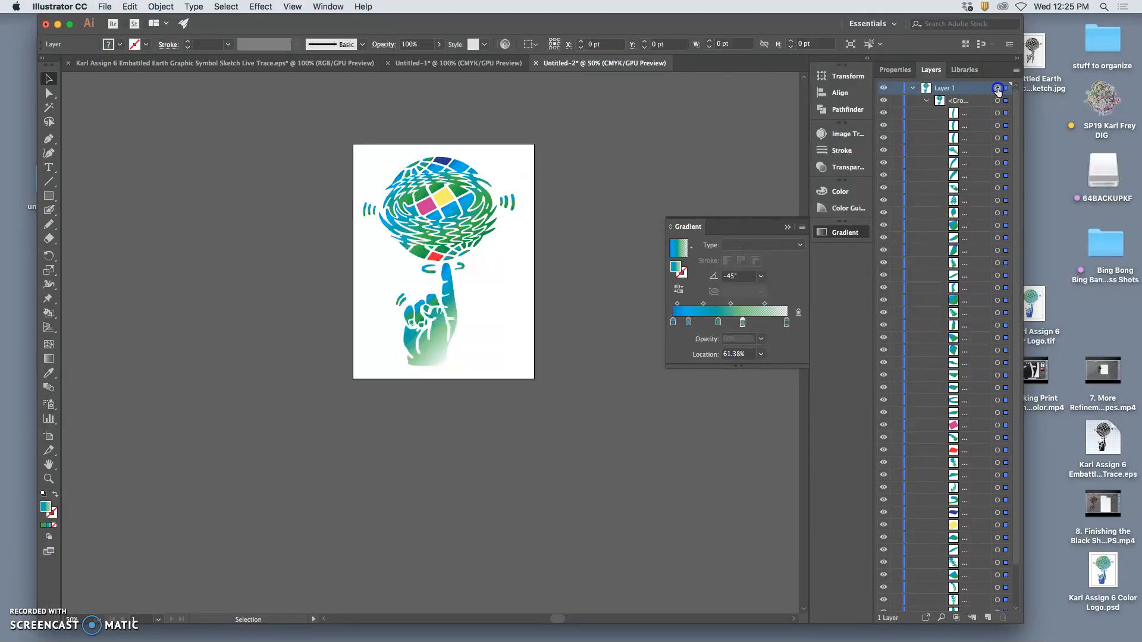
drag(444, 212, 233, 281)
click(347, 470)
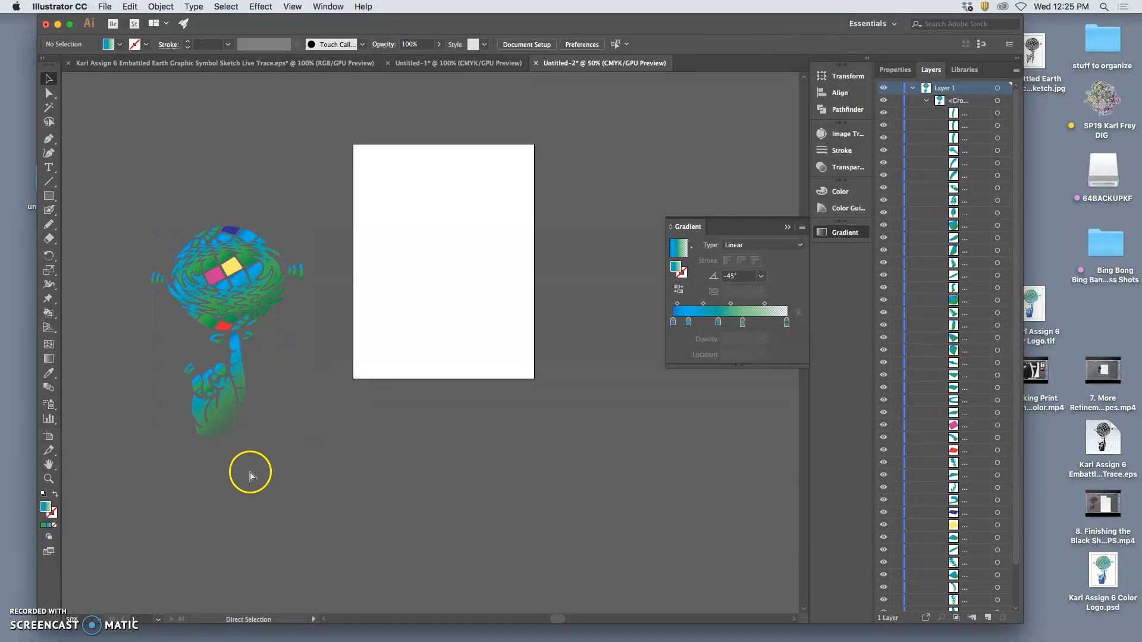
Examine the hand's transparent fade and the gaps between the logo's shapes against the gray pasteboard
scroll(247, 470, up, 1)
scroll(211, 458, left, 5)
scroll(377, 449, up, 1)
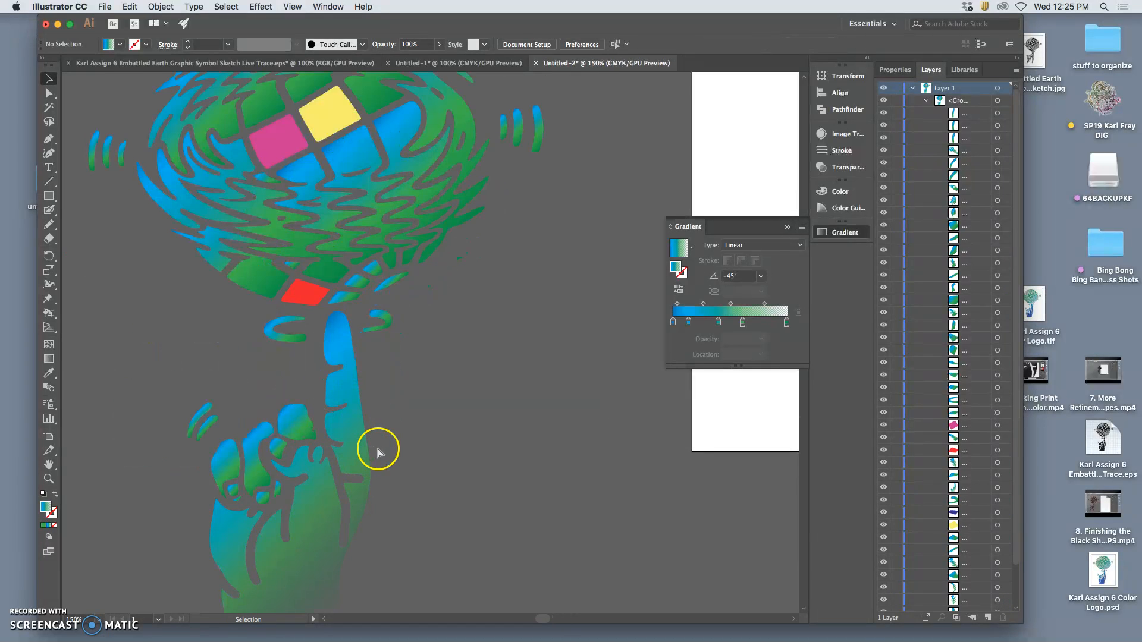
scroll(377, 448, down, 1)
scroll(377, 446, up, 1)
scroll(377, 445, down, 1)
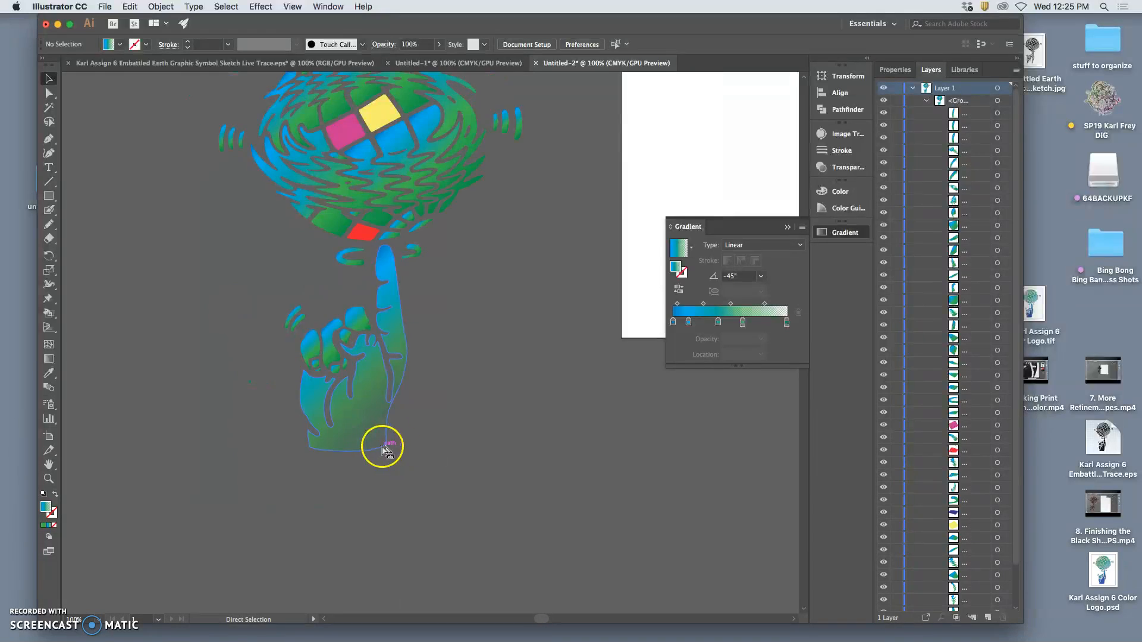
scroll(416, 445, down, 1)
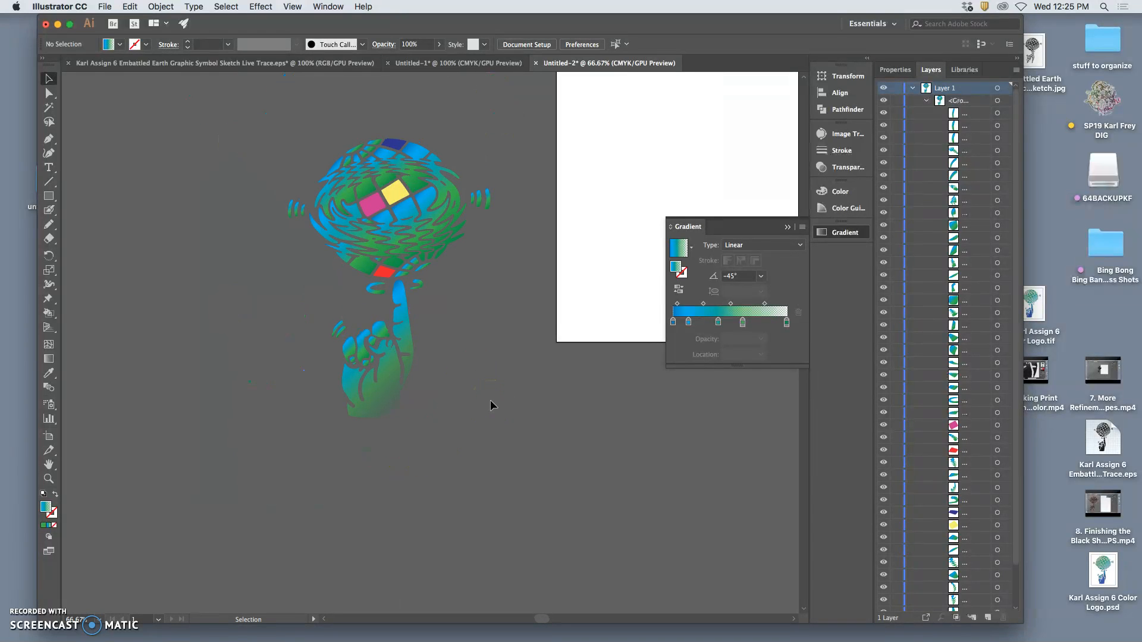
scroll(400, 387, up, 4)
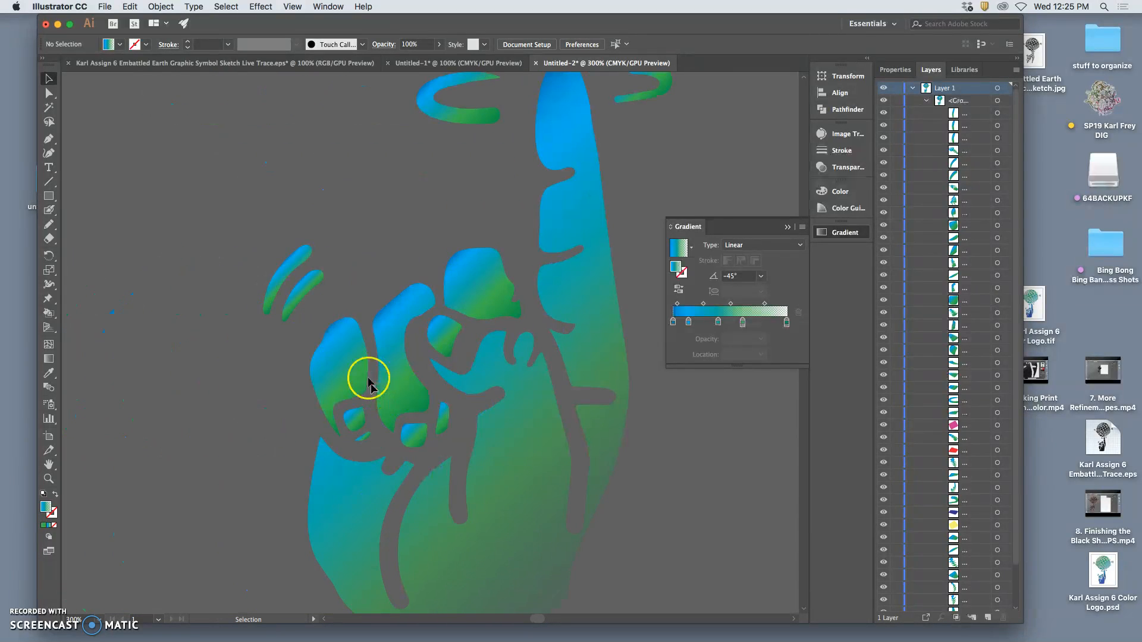
scroll(448, 339, down, 4)
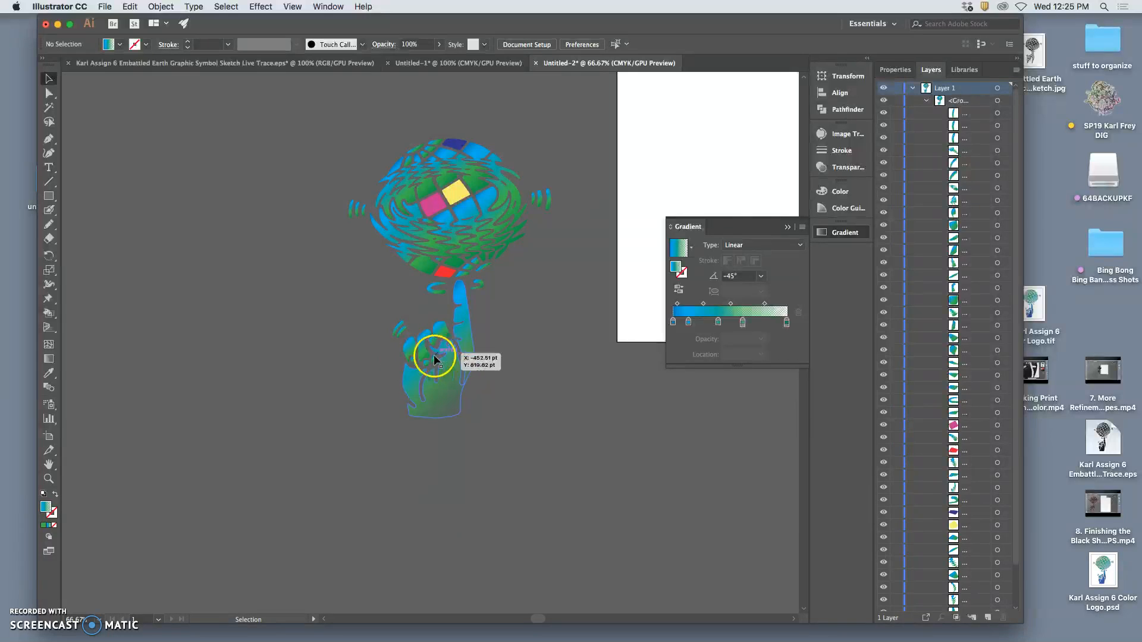
Fill the small nail shape on the hand's outermost curled finger with red sampled from the globe's red tile using the Eyedropper
click(50, 93)
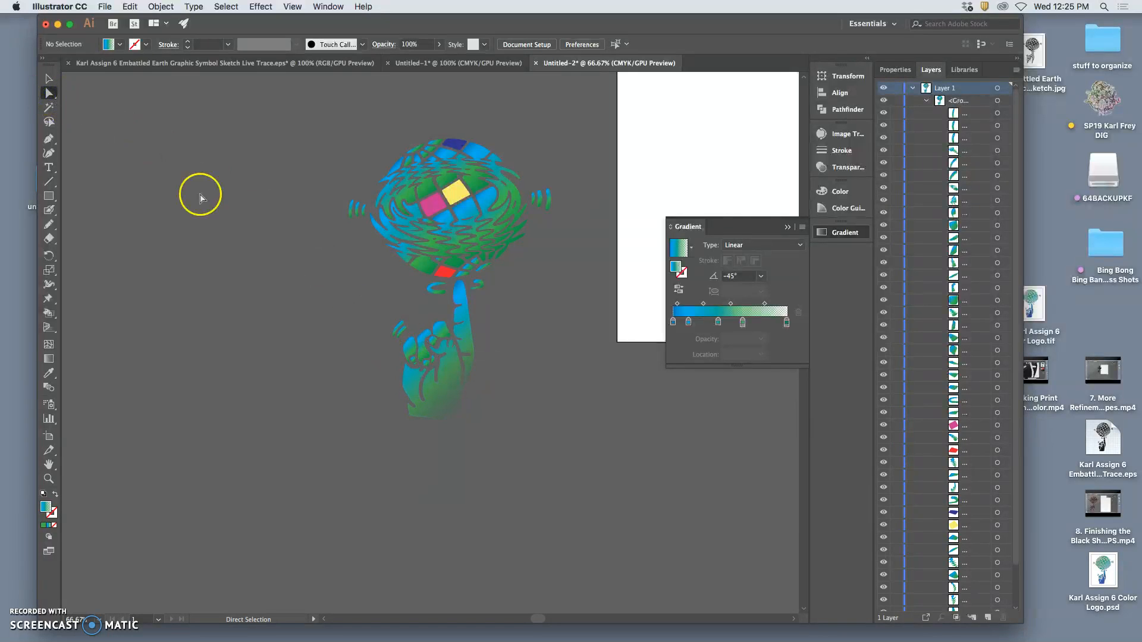
click(413, 361)
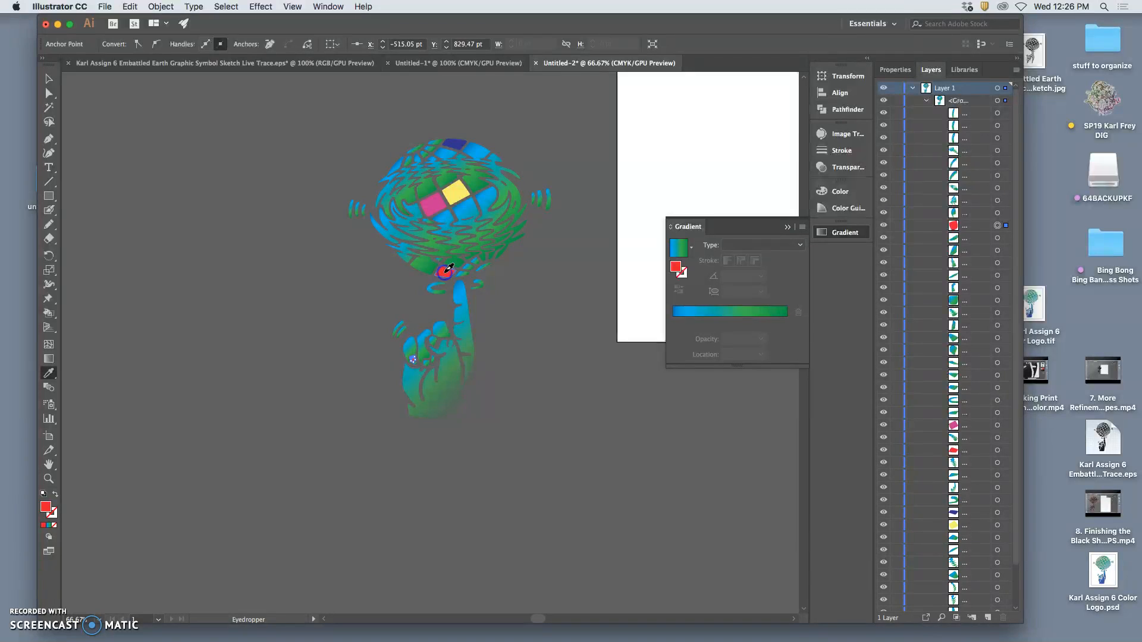
key(super+plus)
key(super+plus)
key(super+plus)
key(super+plus)
key(super+plus)
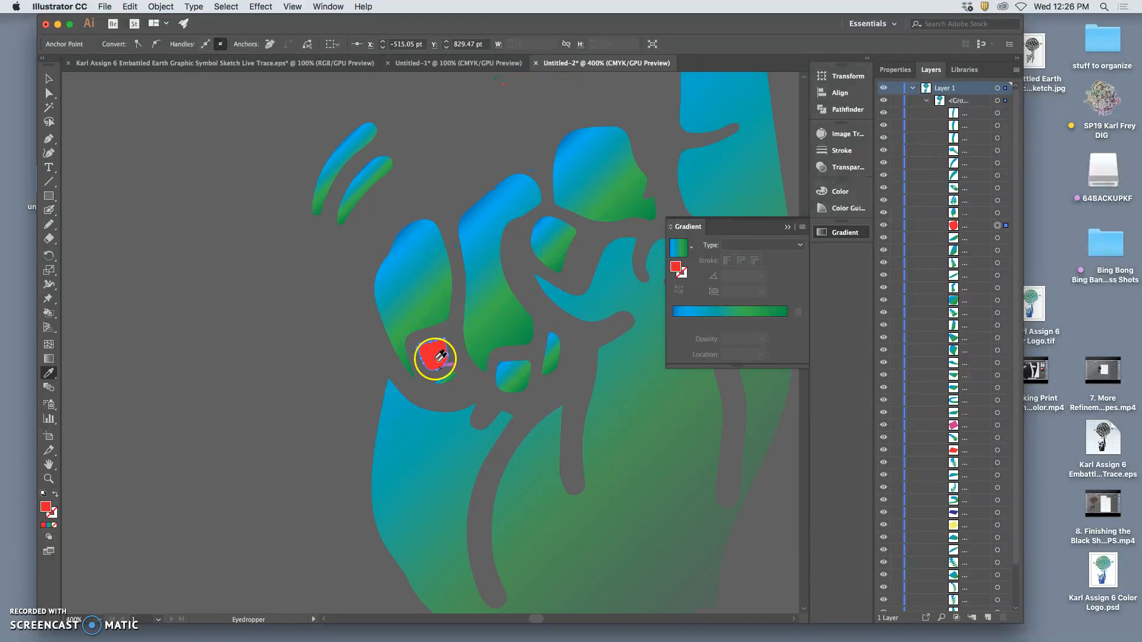
key(super+minus)
key(super+minus)
key(super+minus)
key(super+minus)
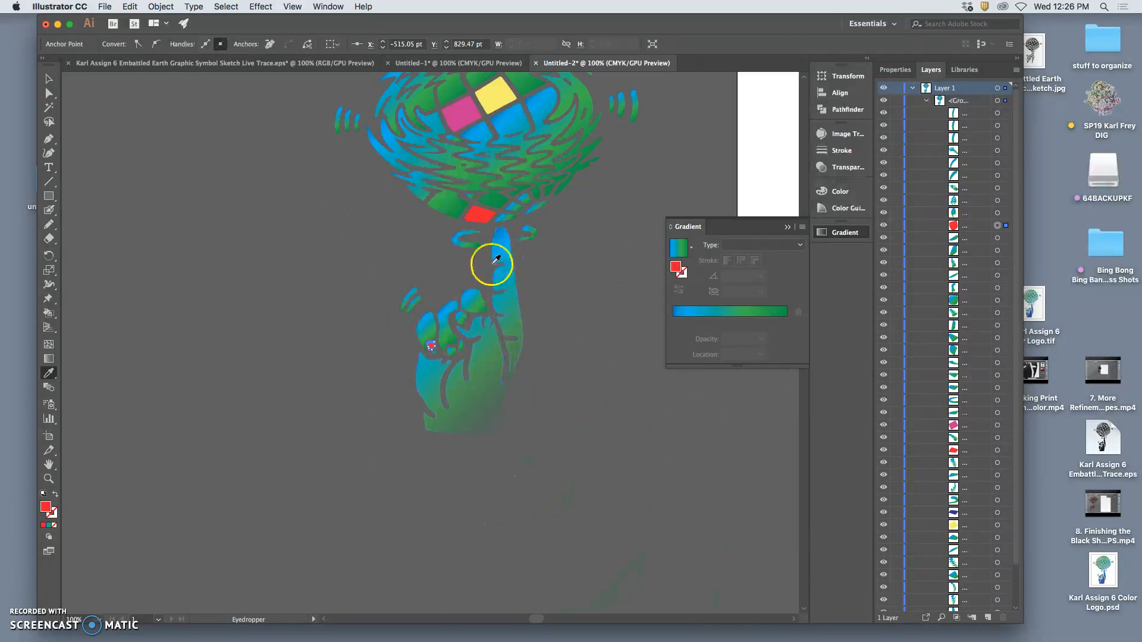
Fill the nail shape on the adjacent curled finger with pale yellow sampled from the globe's yellow tile using the Eyedropper
click(49, 93)
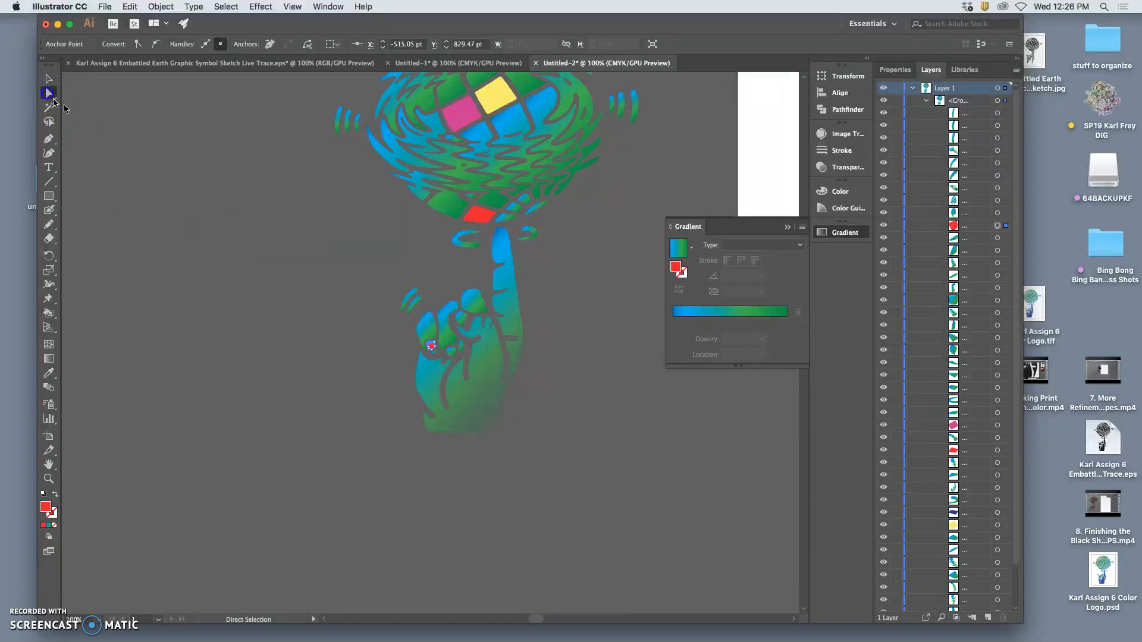
click(451, 351)
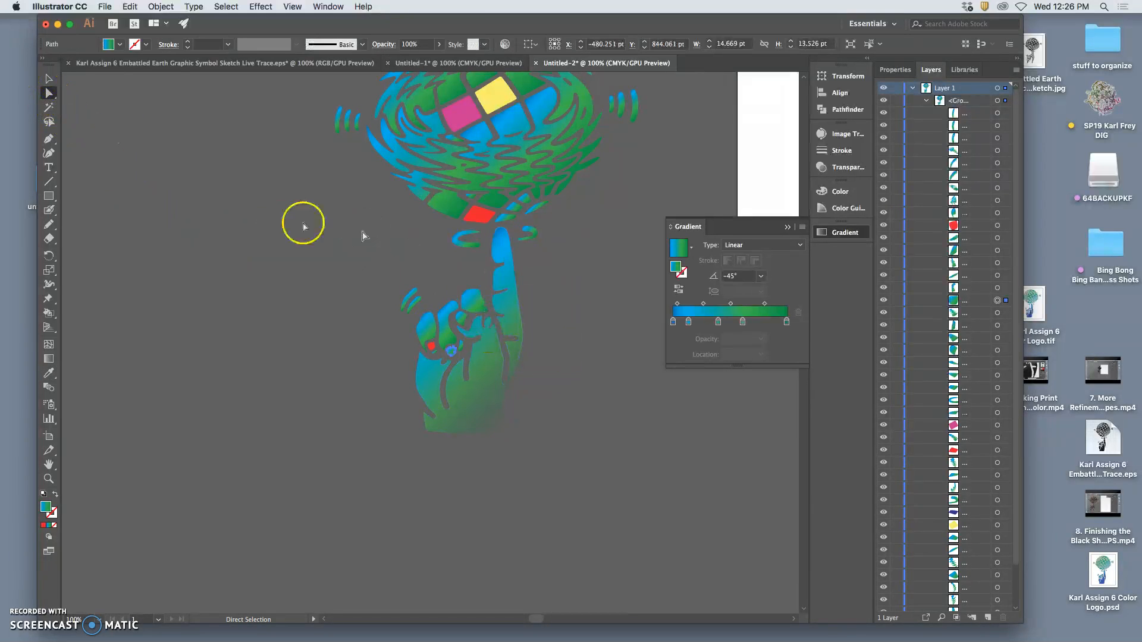
click(50, 373)
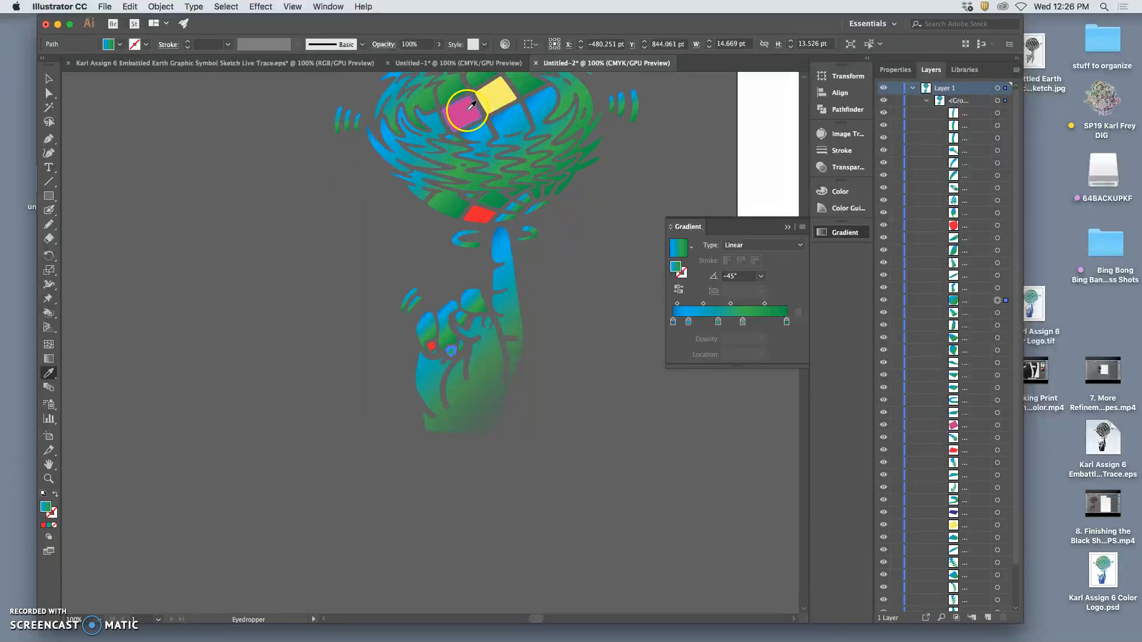
click(491, 101)
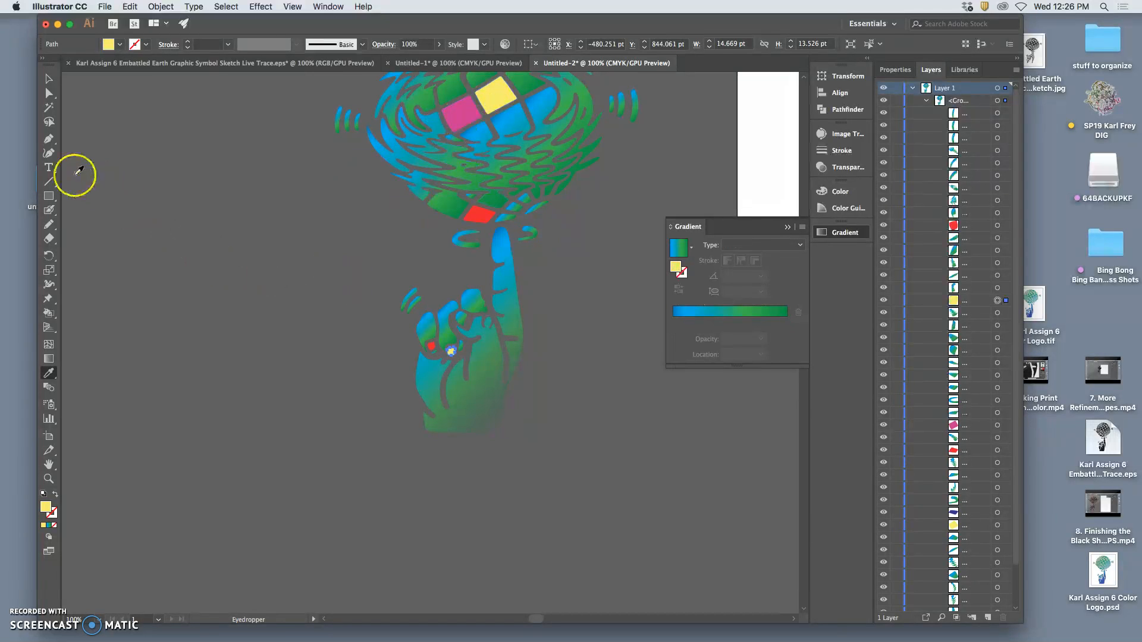
Fill the nail shape on the curled finger nearest the pointing finger with magenta sampled from the globe's magenta tile using the Eyedropper
click(49, 94)
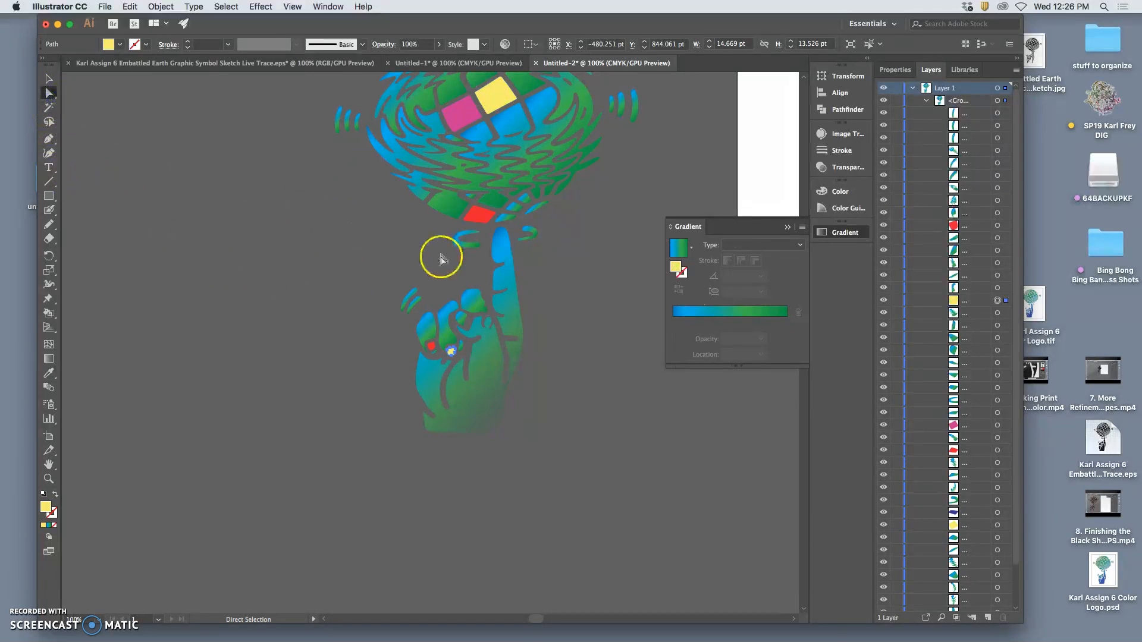
click(463, 321)
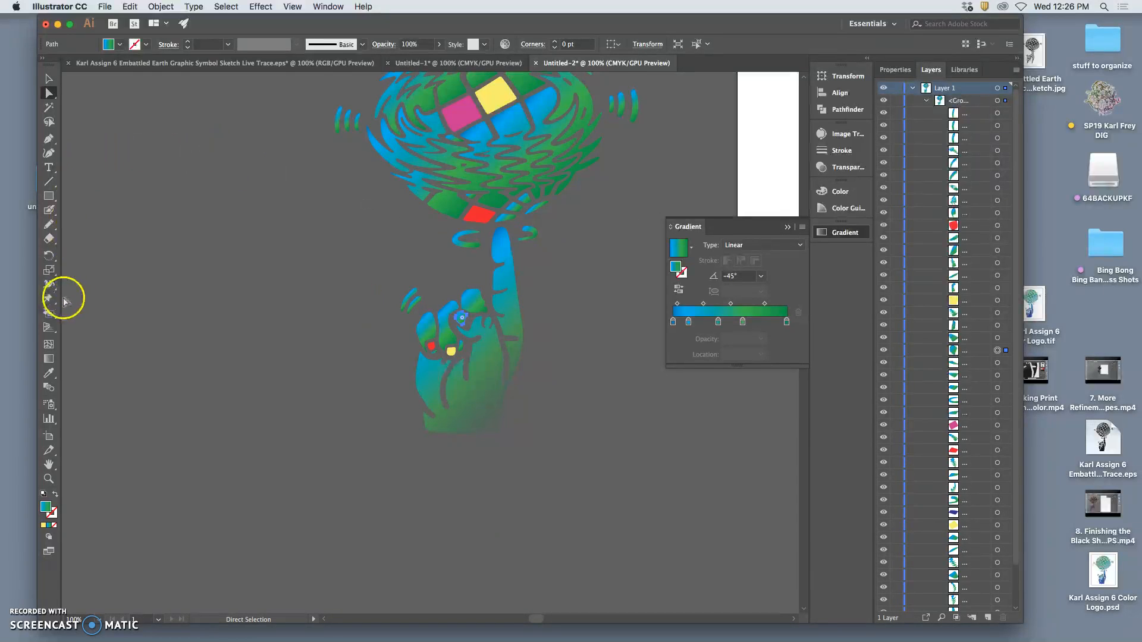
click(49, 373)
click(470, 114)
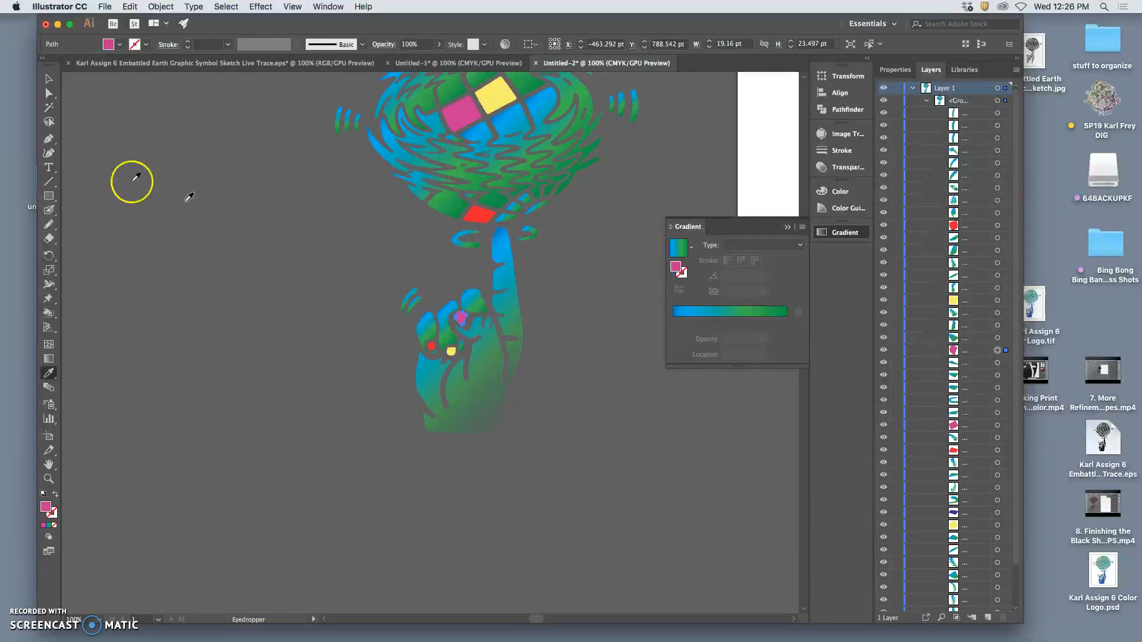
click(49, 94)
click(116, 126)
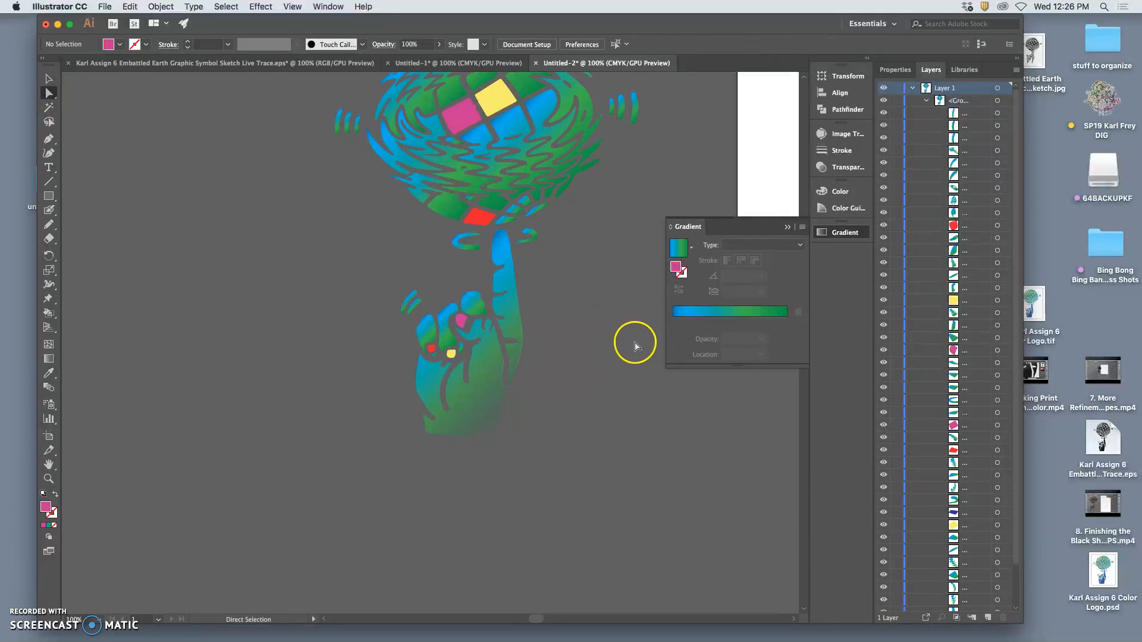
Refill the red nail on the hand's outermost curled finger with dark blue sampled from the globe's uppermost solid tile
scroll(632, 341, up, 5)
key(super+minus)
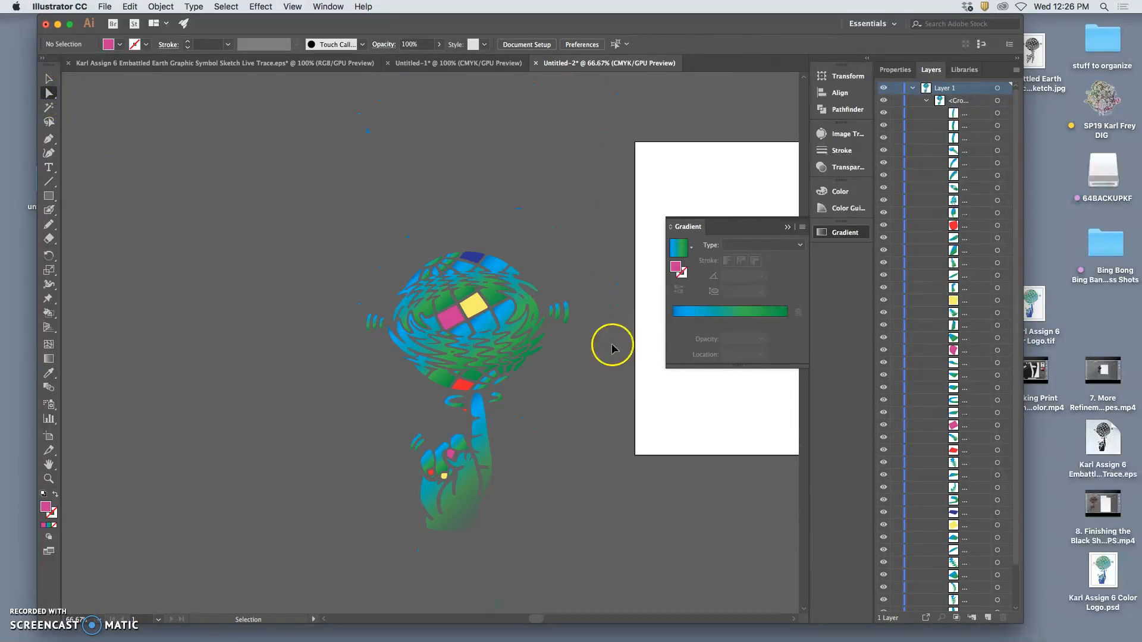
key(super+equal)
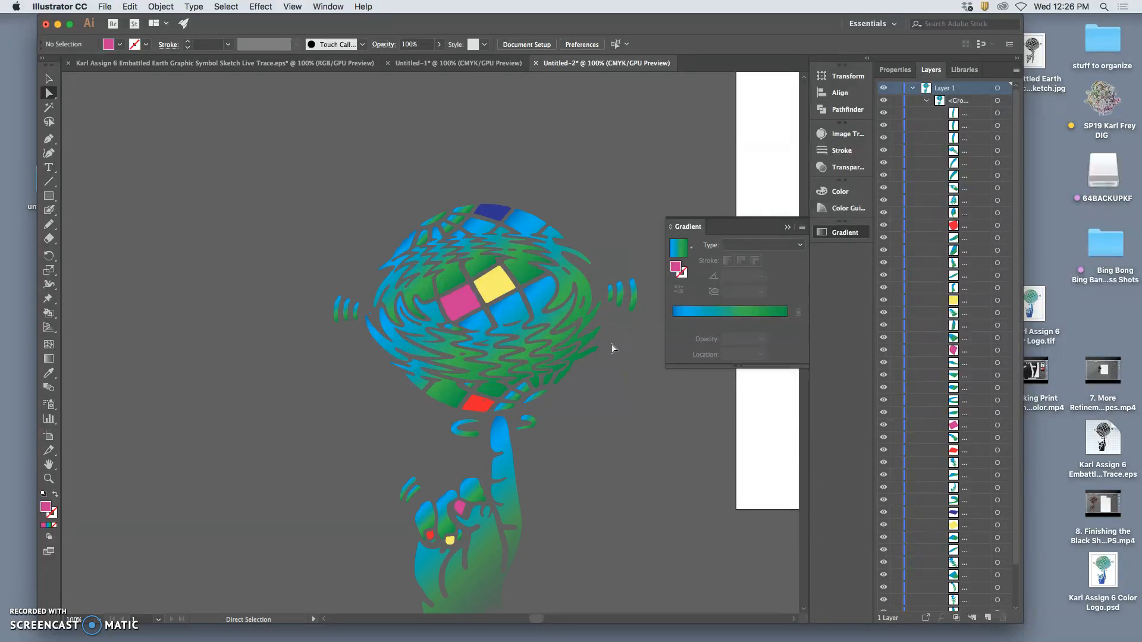
scroll(613, 348, right, 3)
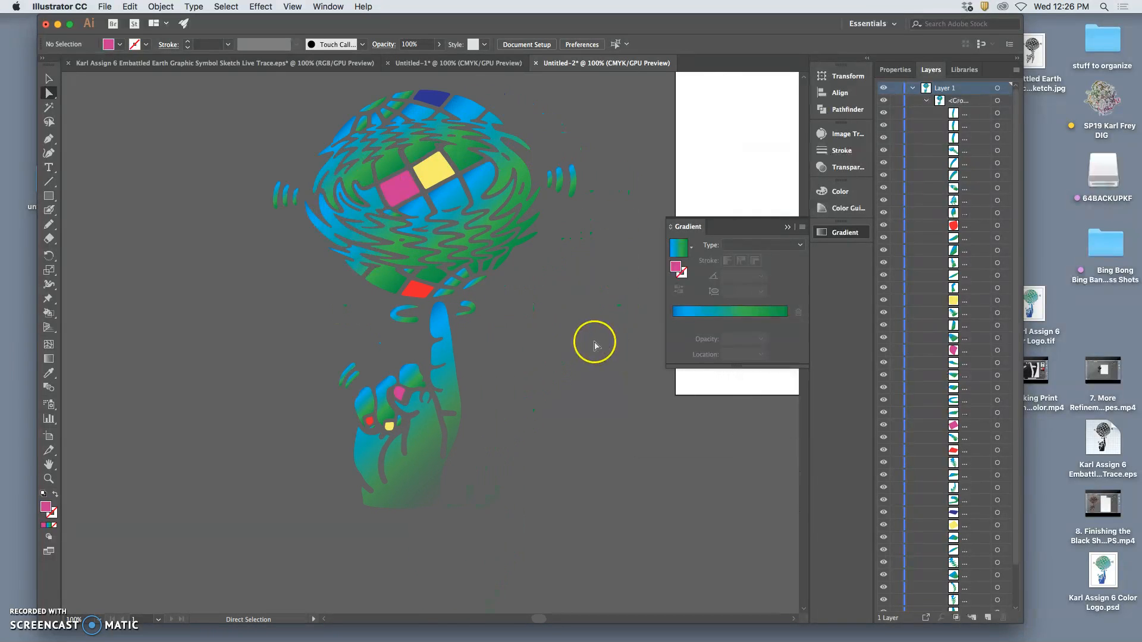
scroll(597, 346, up, 2)
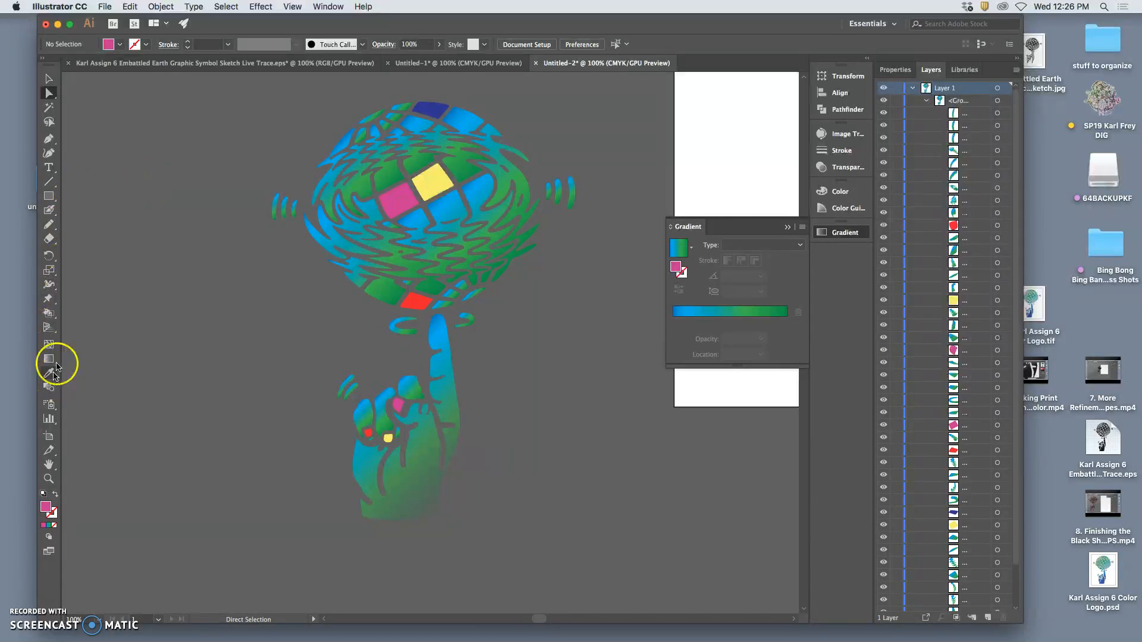
click(414, 308)
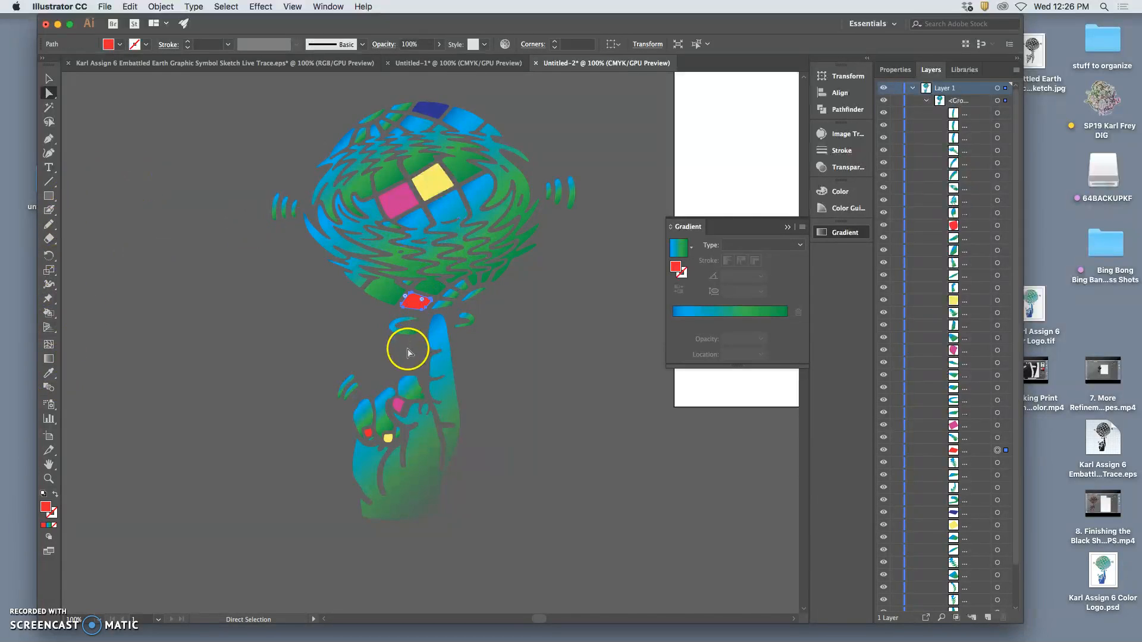
super+click(376, 423)
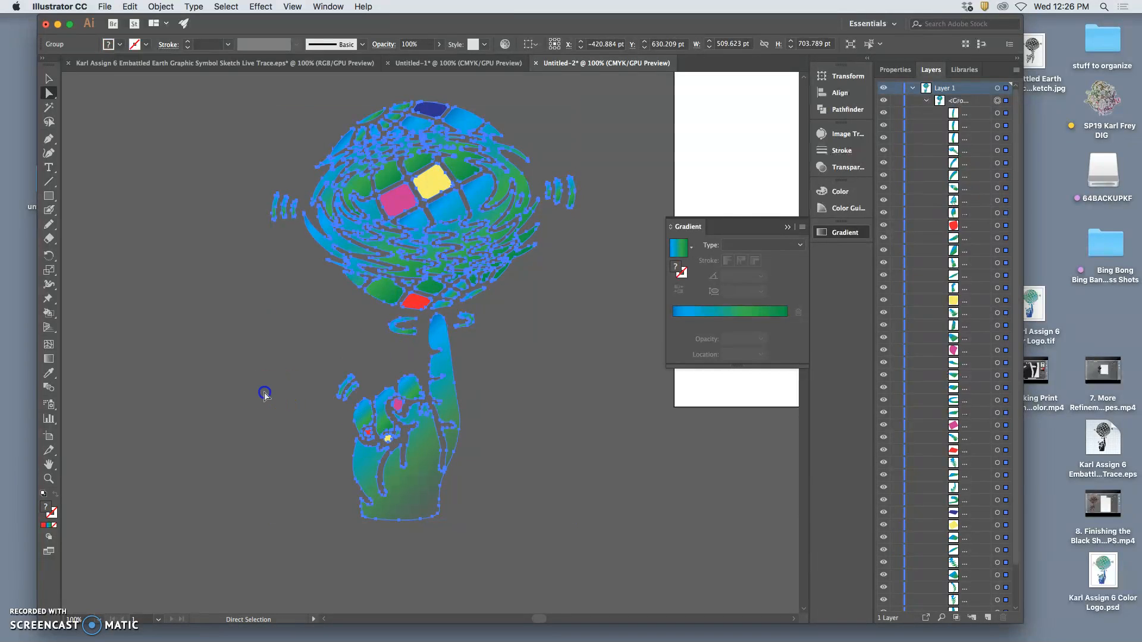
click(368, 430)
click(368, 433)
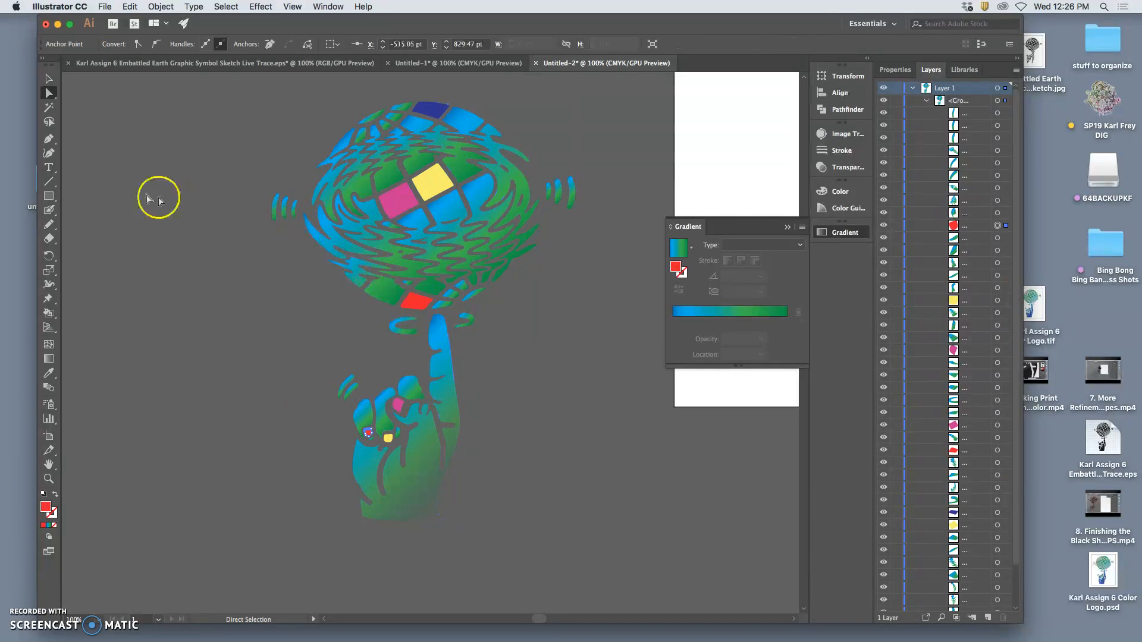
click(48, 375)
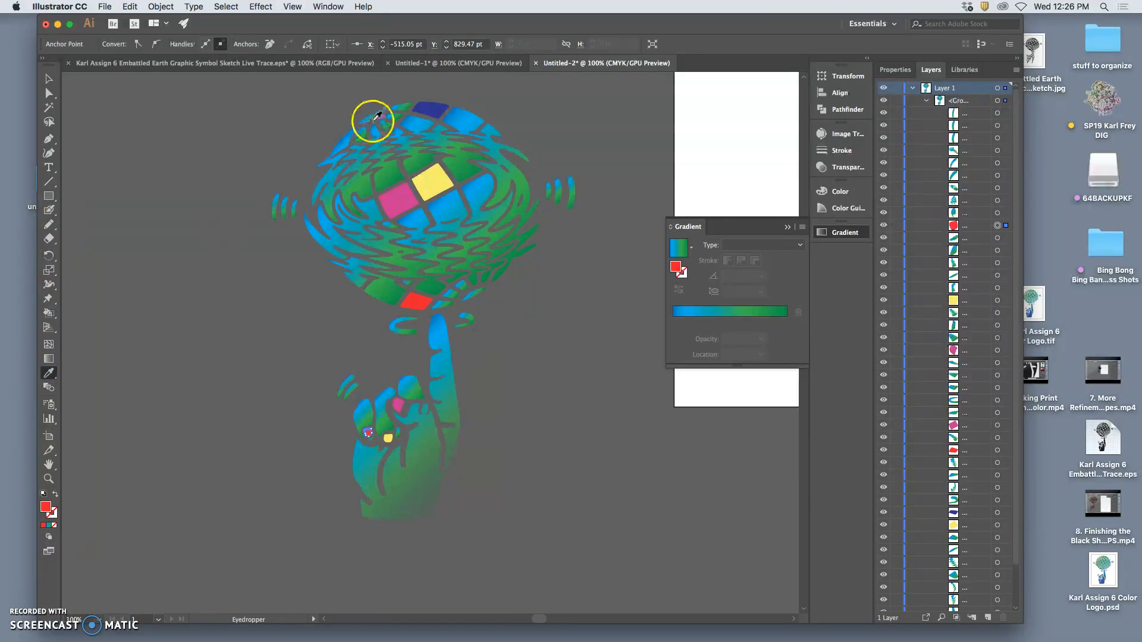
Refill the red tile at the globe's lower edge with dark blue sampled from the upper dark blue tile, and deselect it
click(49, 94)
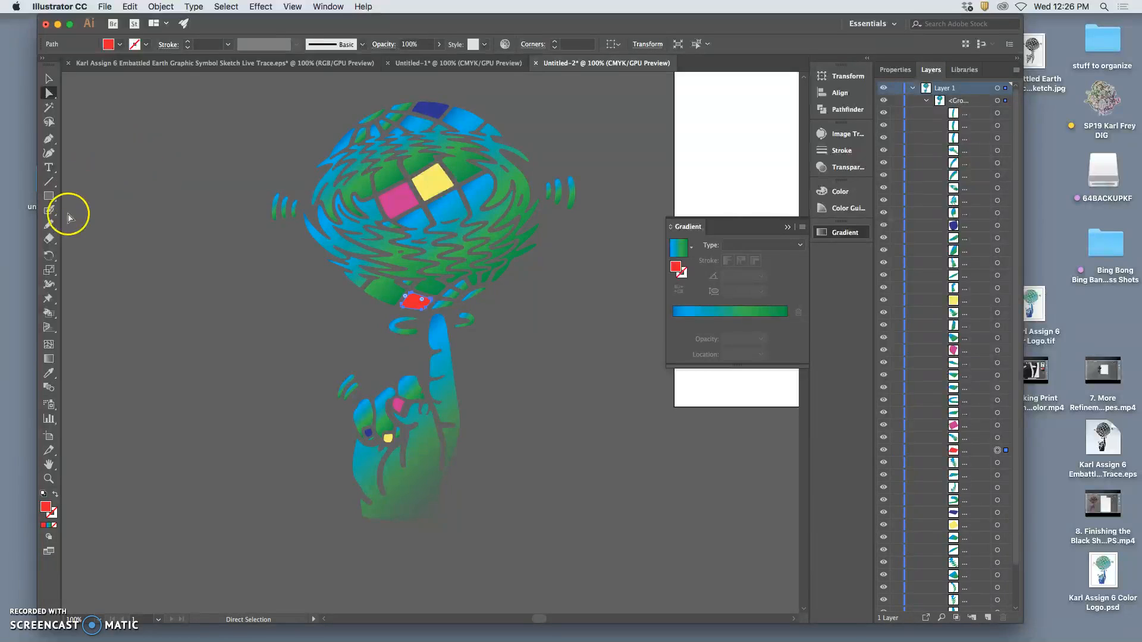
click(49, 373)
click(438, 107)
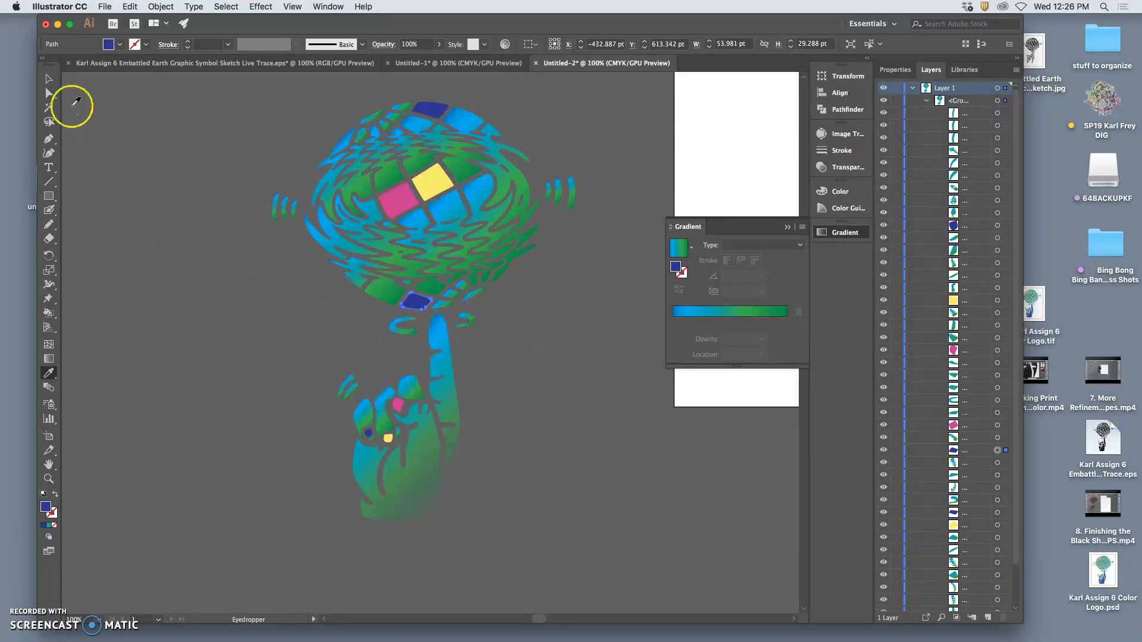
click(48, 93)
click(178, 115)
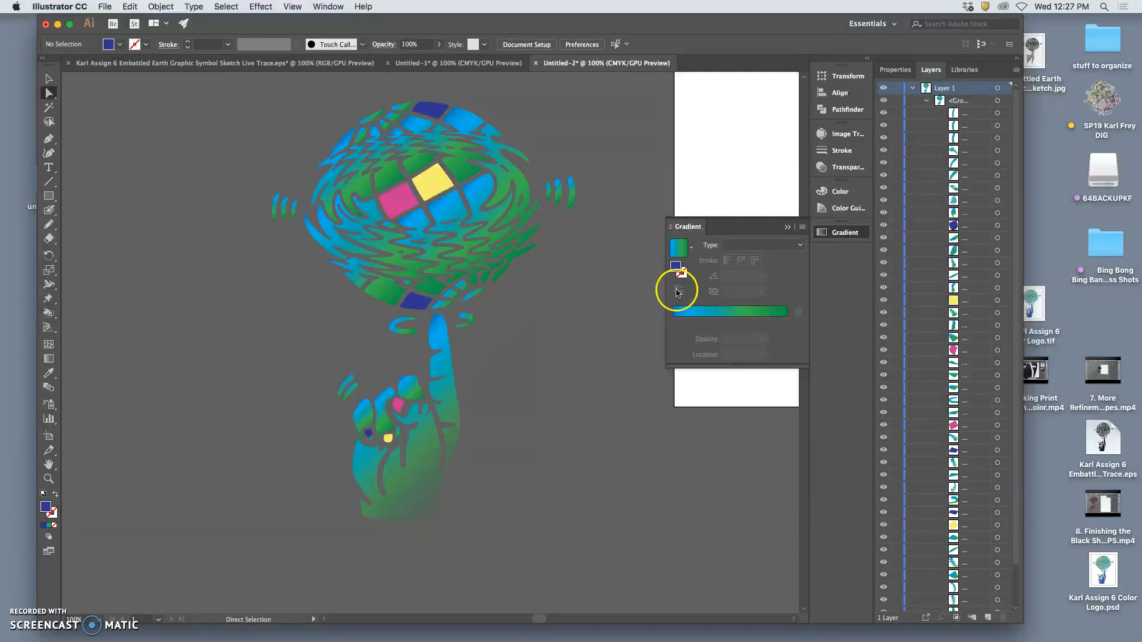
Select the three motion lines left of the globe with the Lasso and fill them with the globe tile's dark blue
scroll(618, 289, left, 2)
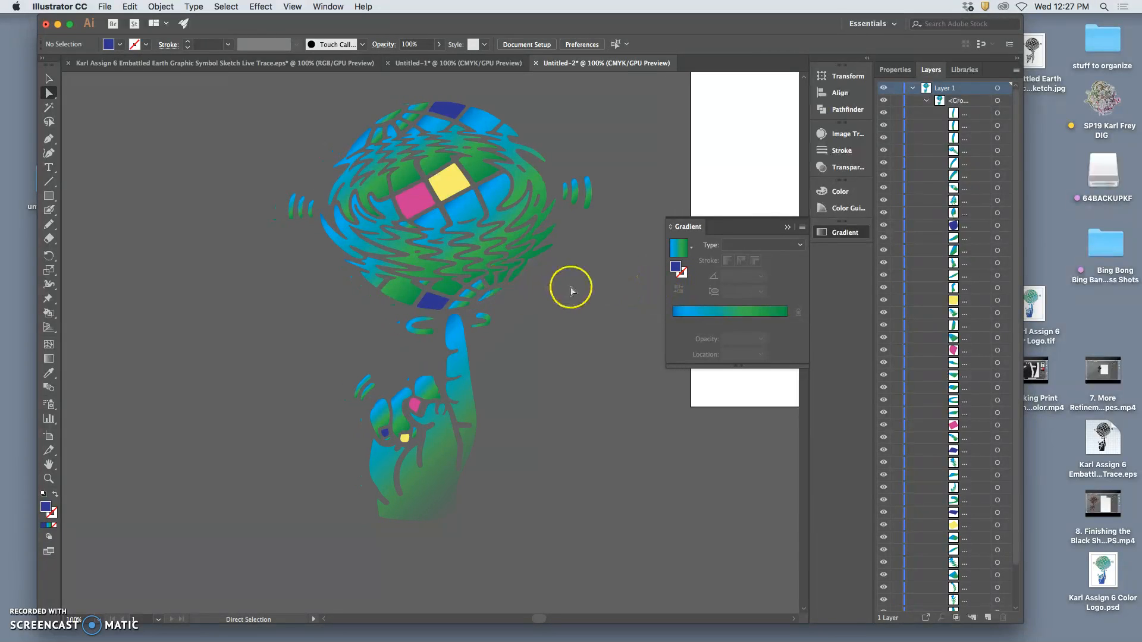
scroll(570, 290, right, 6)
scroll(571, 292, right, 3)
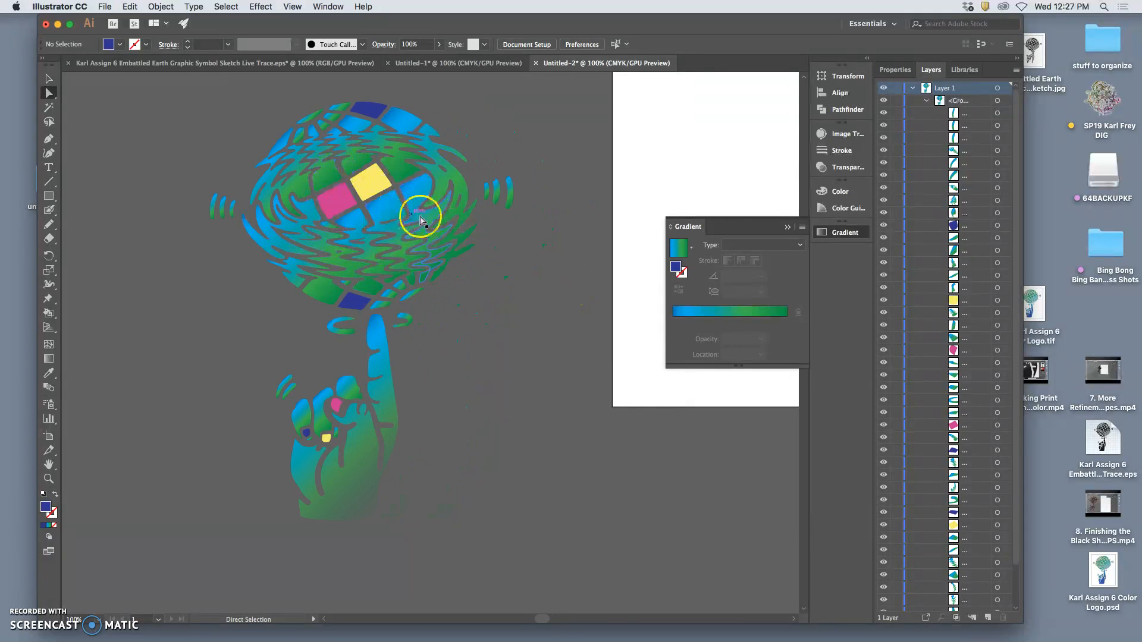
click(49, 122)
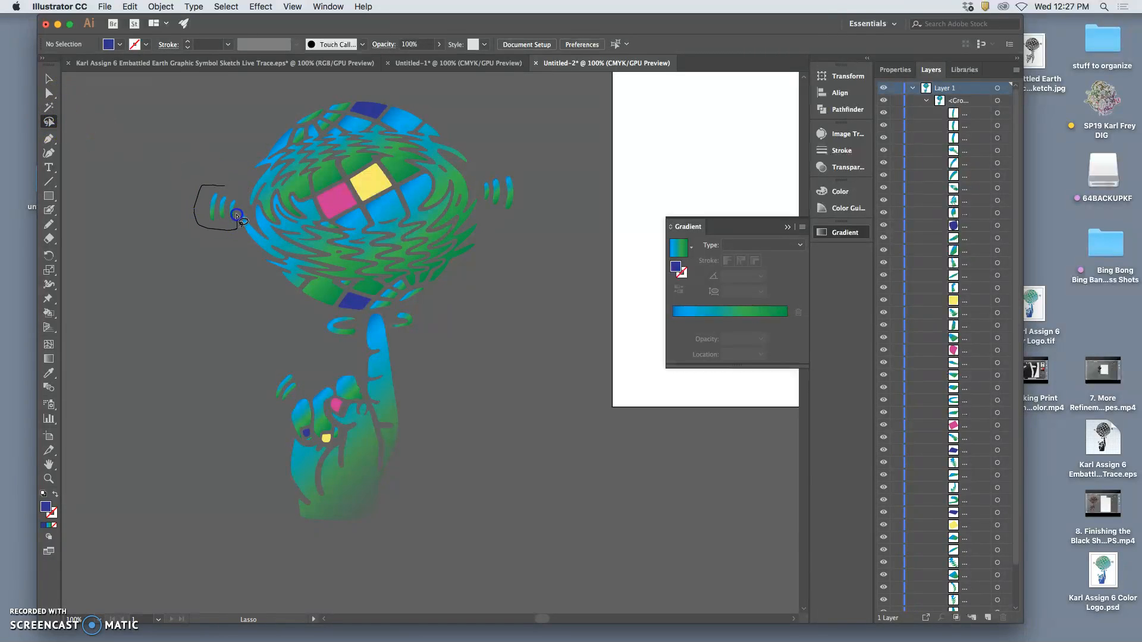
drag(235, 191, 237, 192)
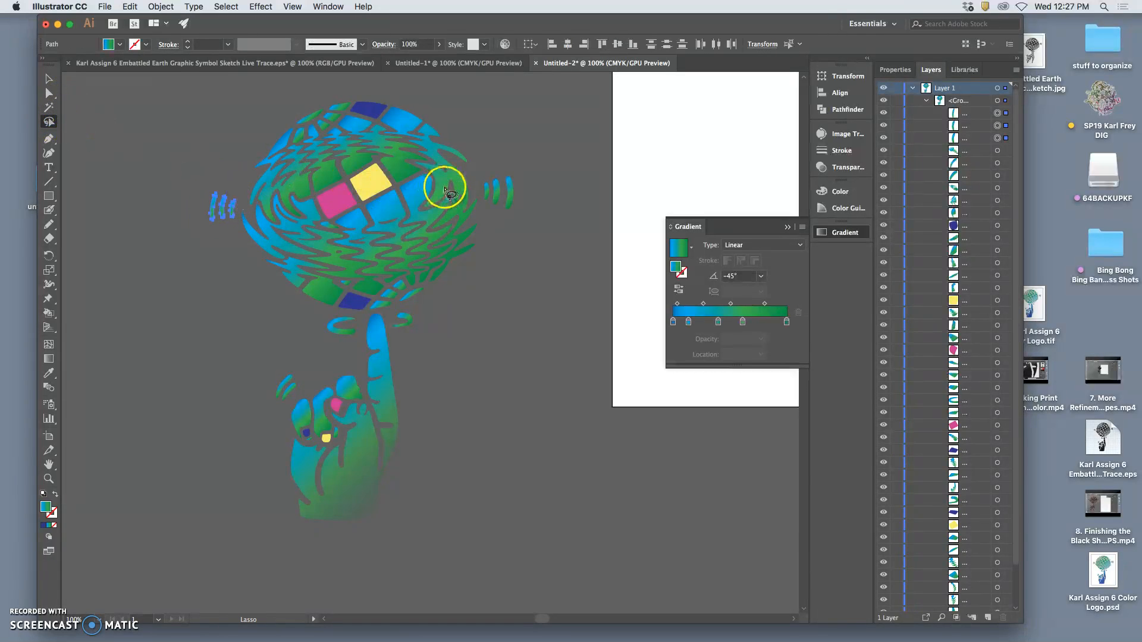
click(49, 373)
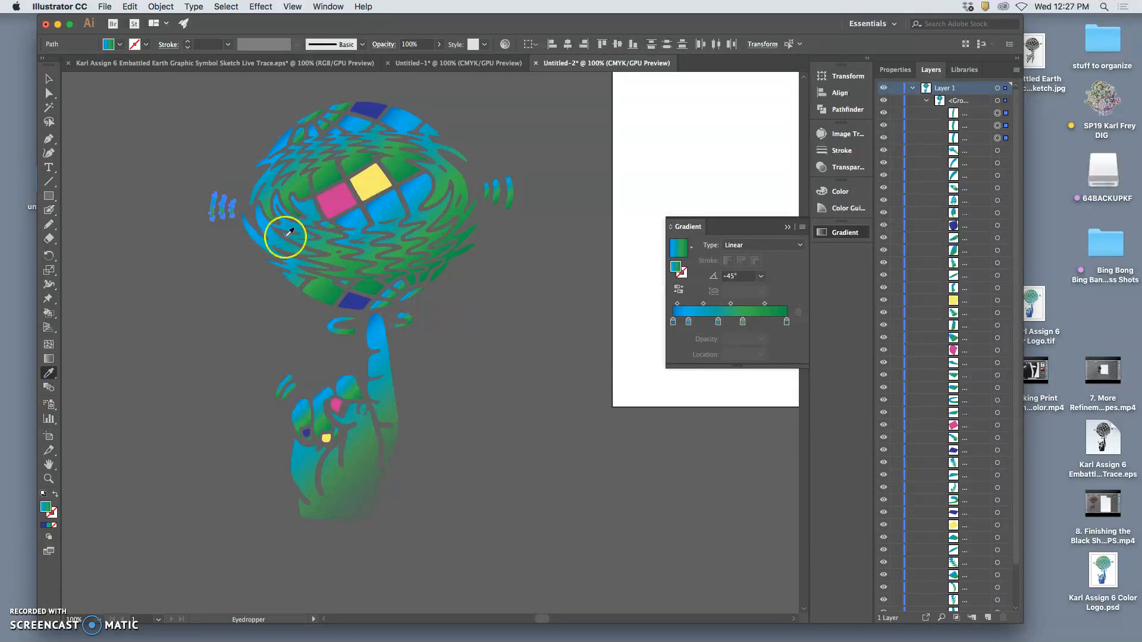
click(370, 107)
Select the motion lines right of the globe with the Lasso and fill them with dark blue sampled from the globe's lower tile
click(49, 122)
mouse_move(526, 173)
mouse_down()
mouse_move(482, 177)
mouse_move(478, 188)
mouse_move(487, 218)
mouse_move(525, 208)
mouse_up()
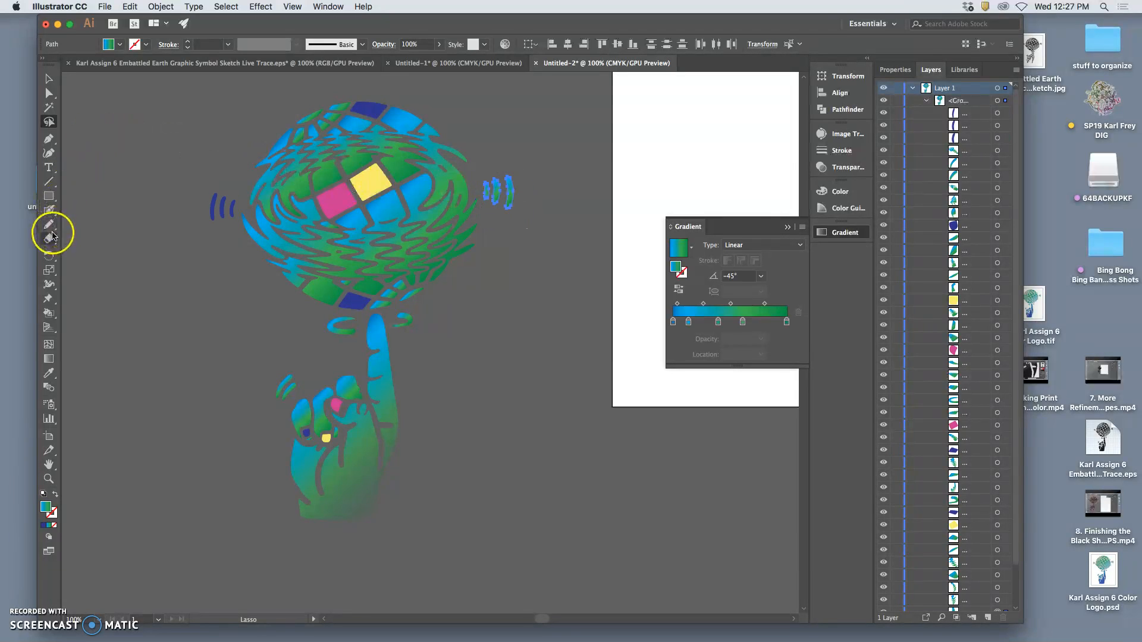
click(49, 373)
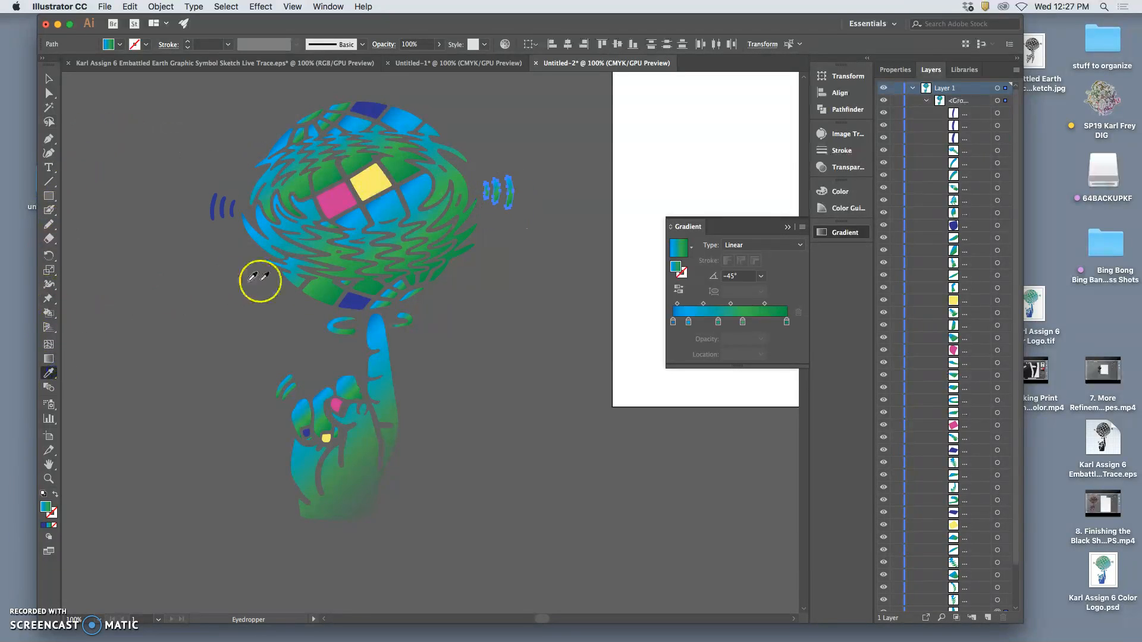
click(355, 301)
Fill the two motion lines above the curled fingers and the curved mark left of the fingertip with the globe tile's dark blue
click(49, 122)
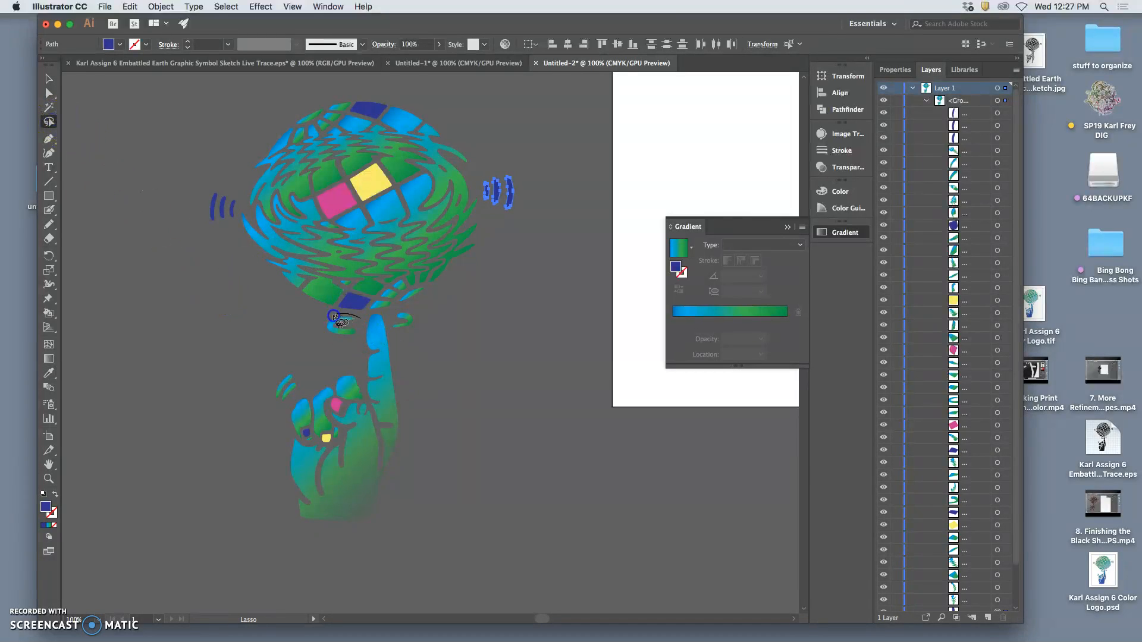
drag(288, 407, 363, 336)
click(49, 373)
click(374, 105)
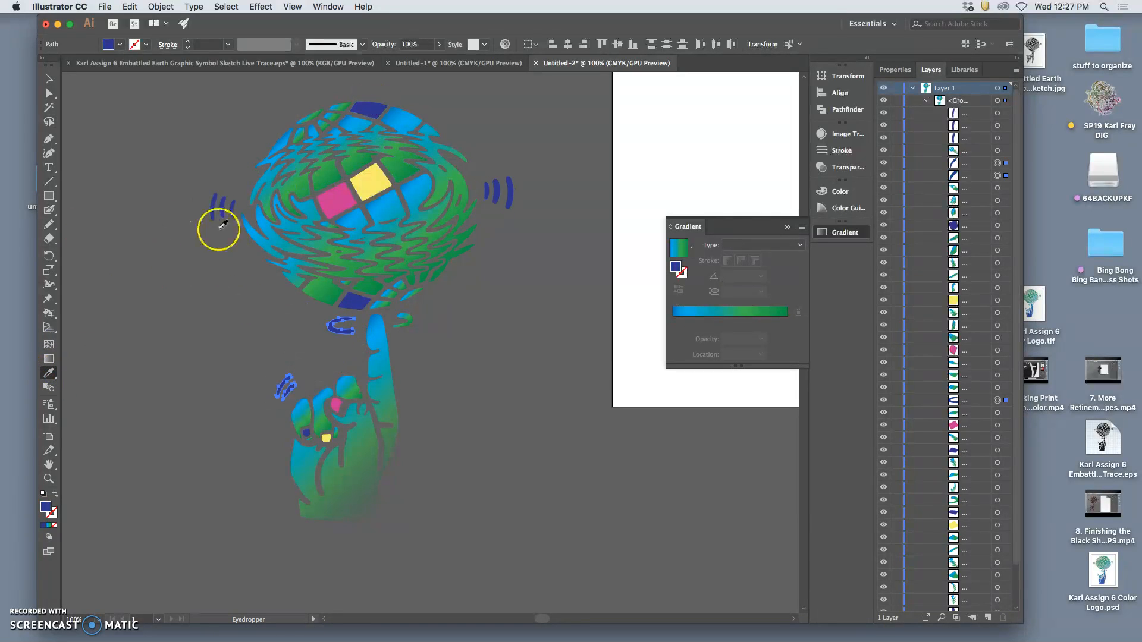
Fill the small curved mark right of the fingertip with dark blue sampled from the globe's upper tile, and deselect it
click(49, 121)
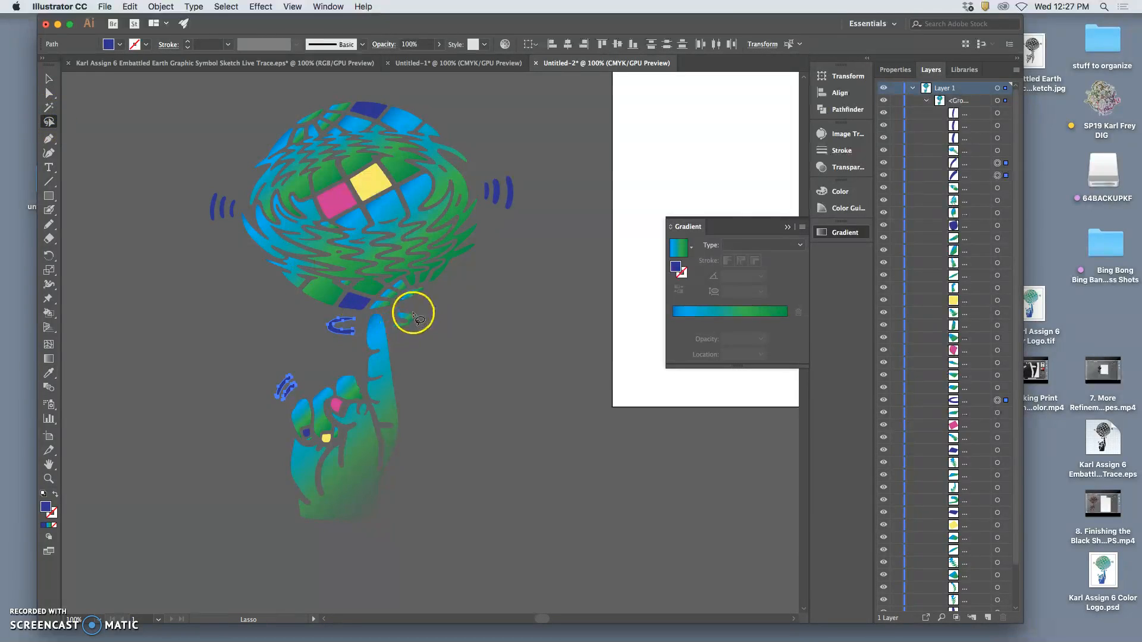
drag(421, 321, 415, 327)
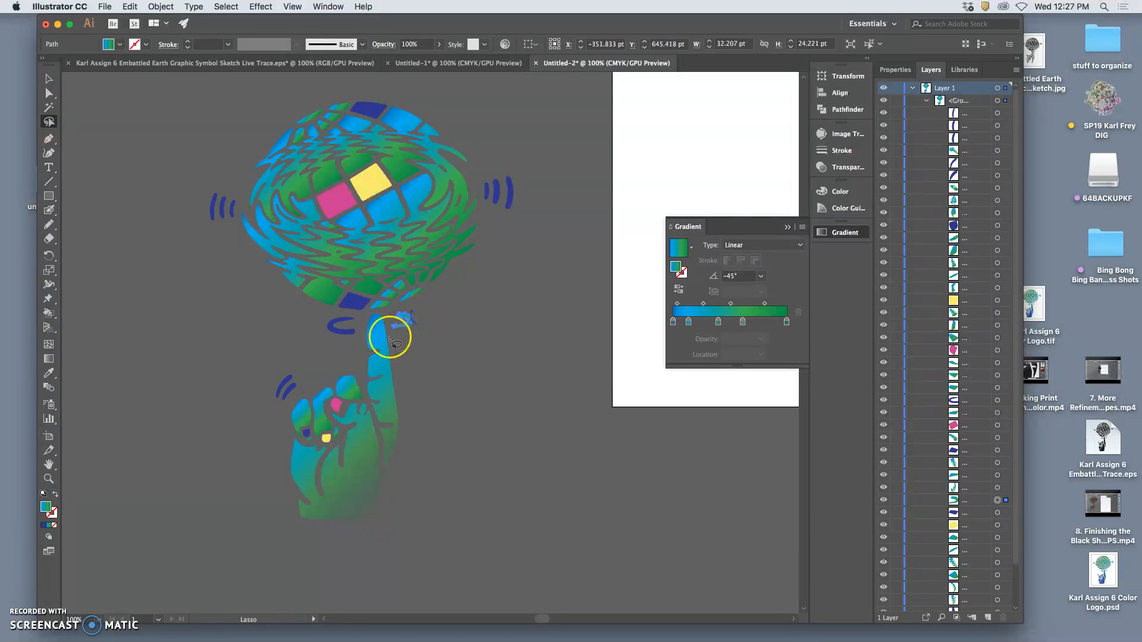
click(50, 373)
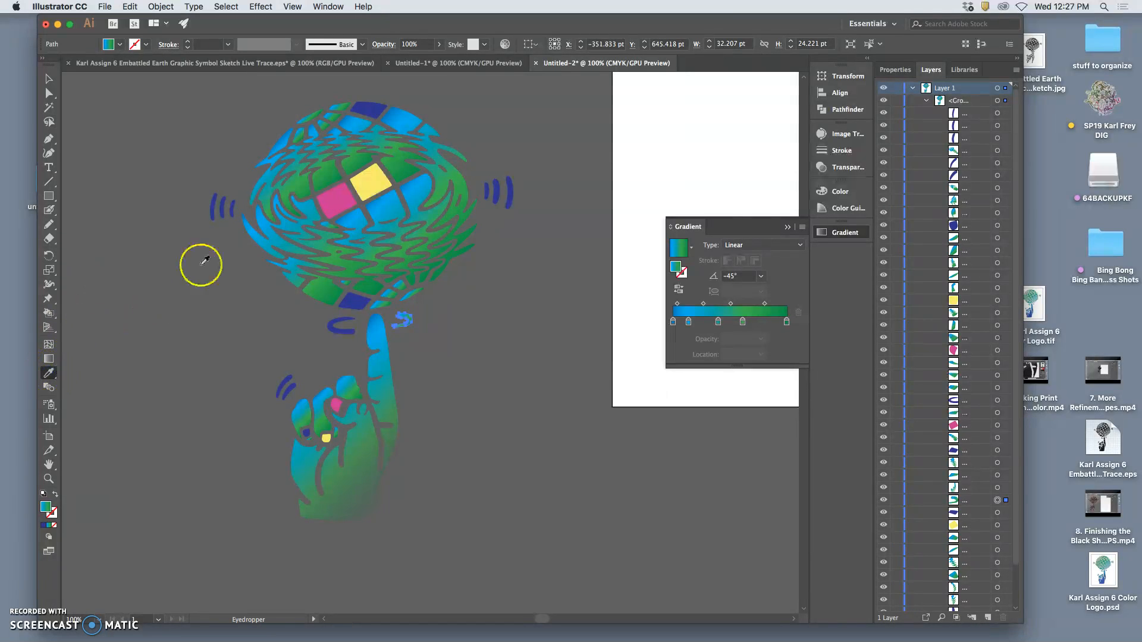
click(363, 109)
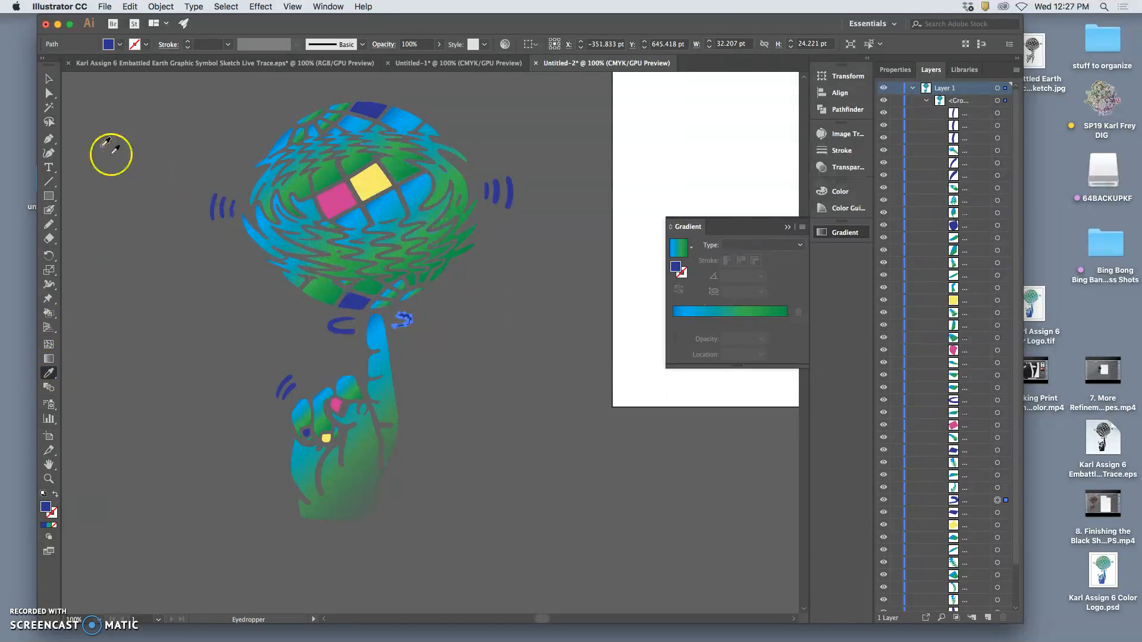
click(49, 122)
click(156, 147)
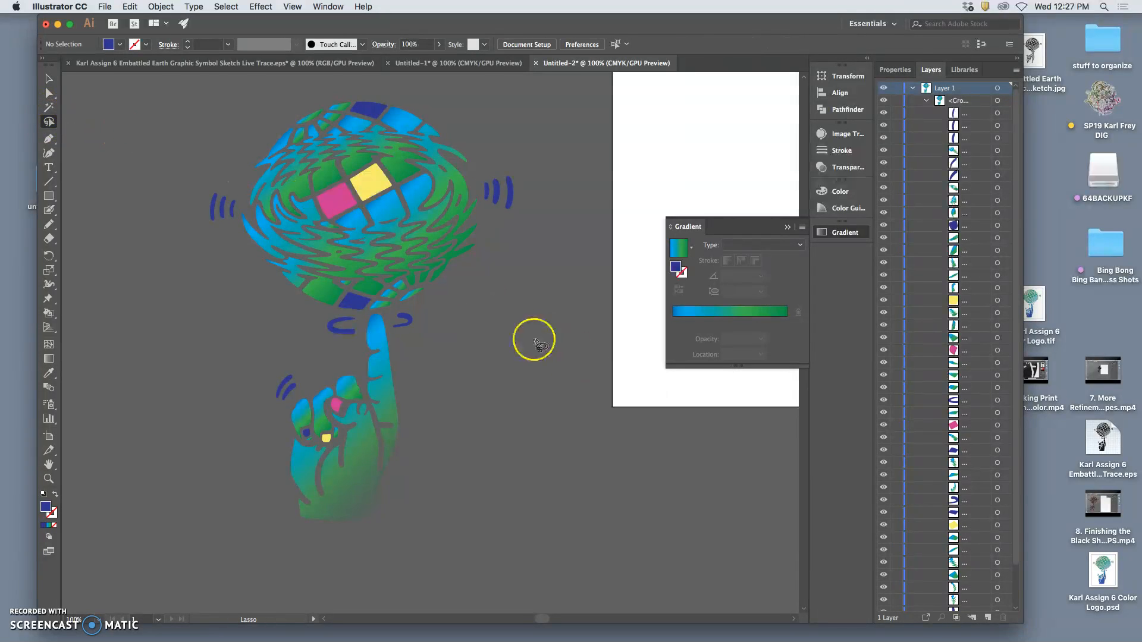
scroll(530, 336, right, 2)
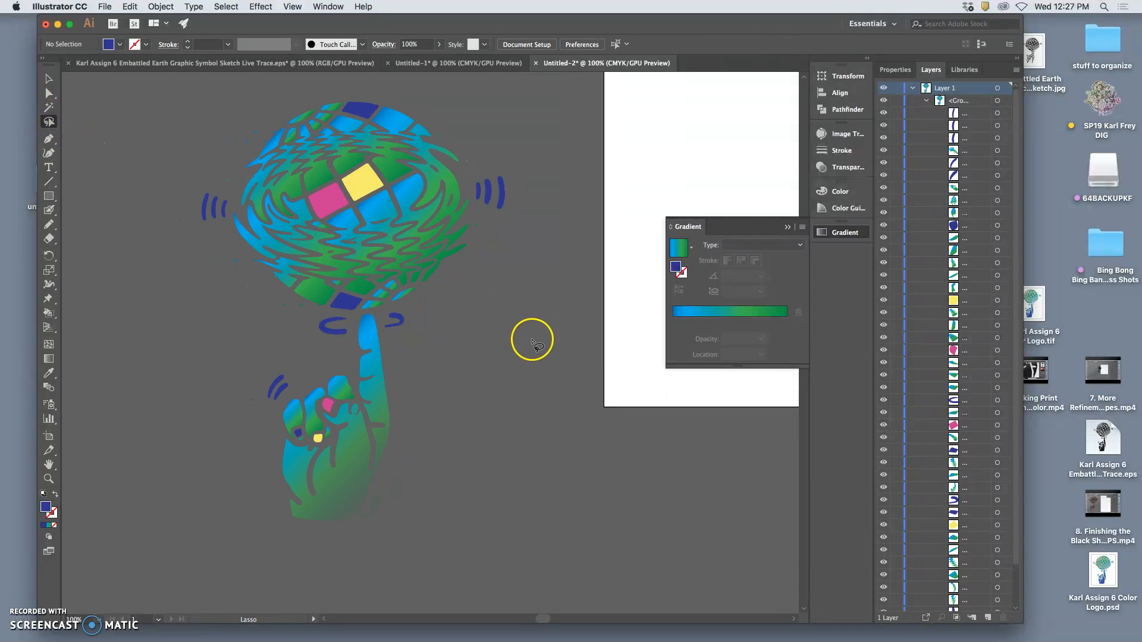
scroll(533, 340, left, 4)
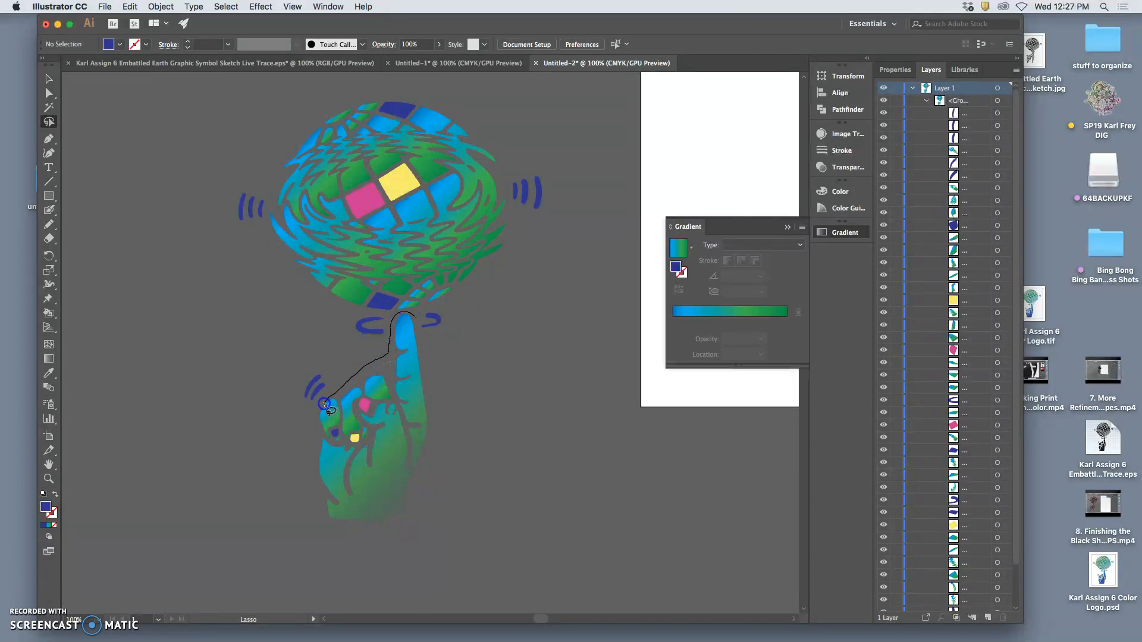
drag(324, 405, 301, 434)
click(165, 262)
click(60, 123)
Select the hand shape together with the curled finger shapes and fill them all with solid dark blue, C 100, M 100, Y 0, K 0
click(49, 93)
click(433, 415)
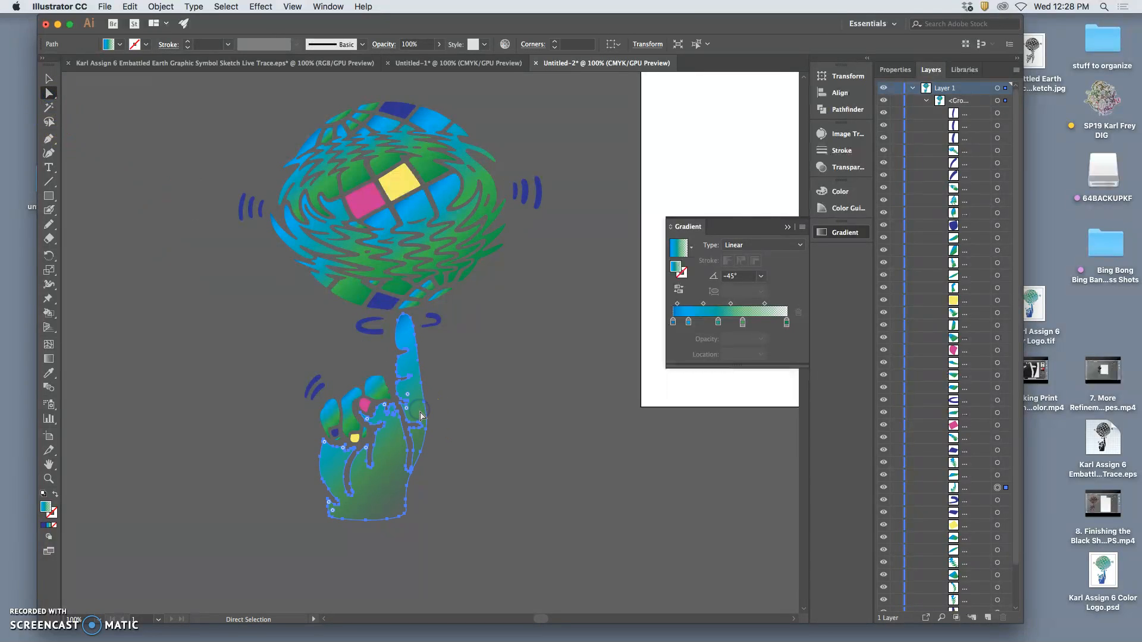
shift+click(375, 382)
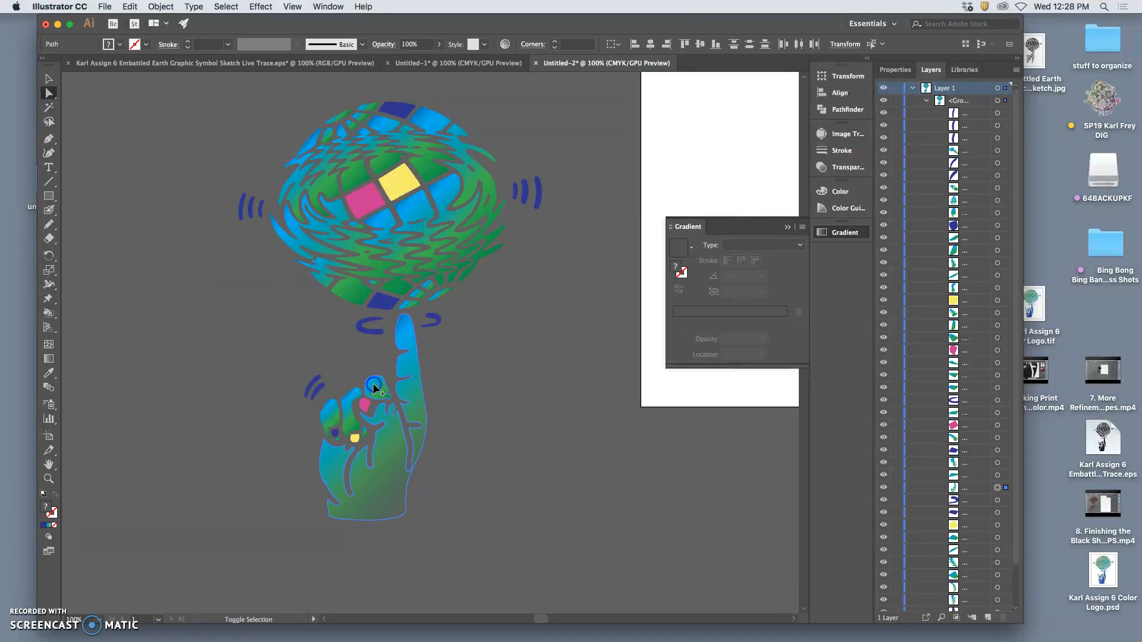
shift+click(352, 405)
drag(336, 431, 340, 440)
shift+click(339, 440)
shift+click(364, 434)
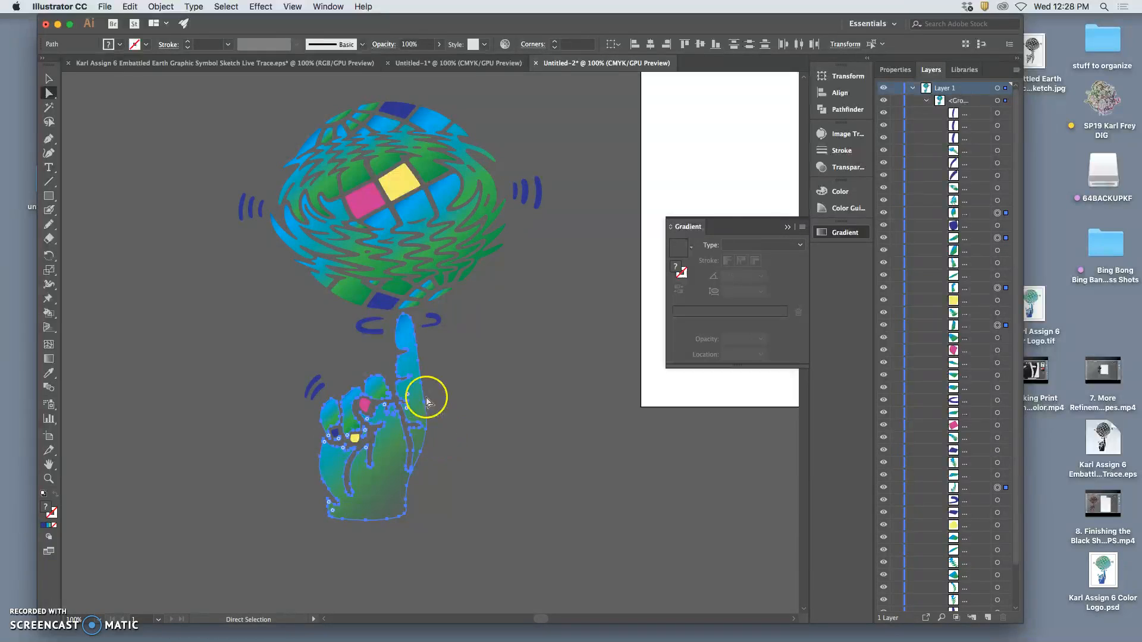
click(46, 525)
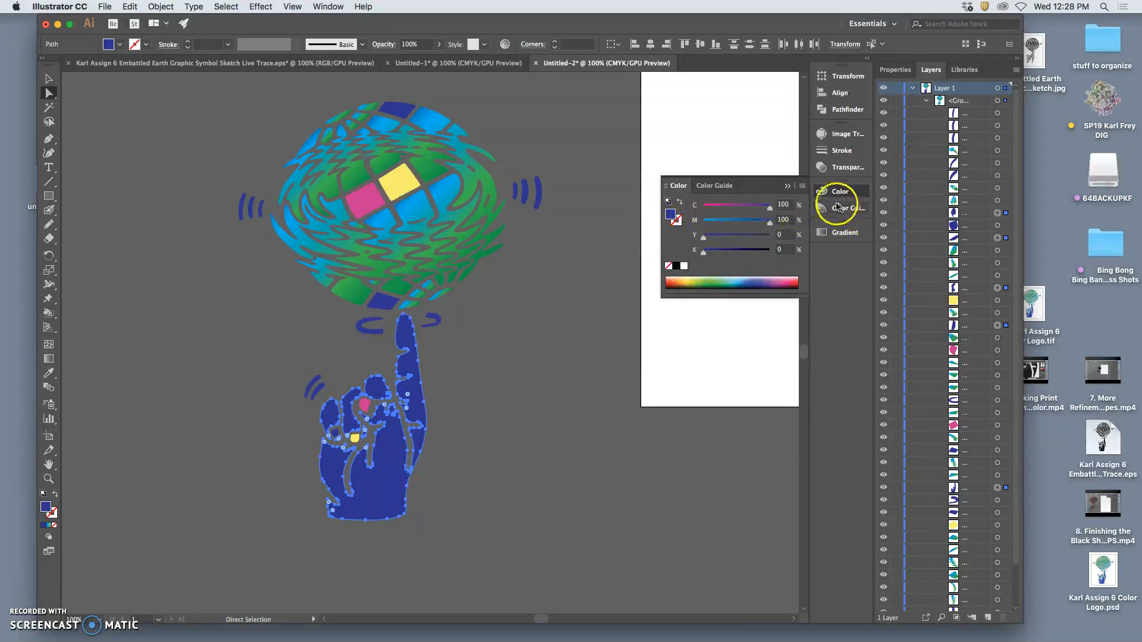
Fill the hand and curled finger shapes with the Orange, Yellow linear gradient at a 90° angle, and deselect them
click(839, 230)
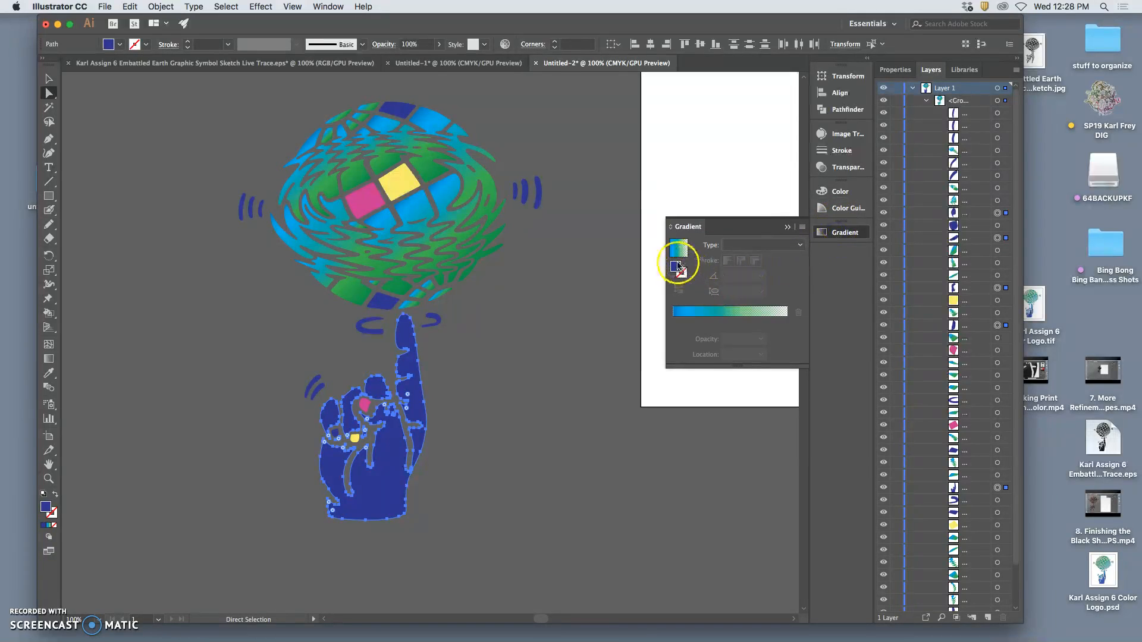
click(690, 246)
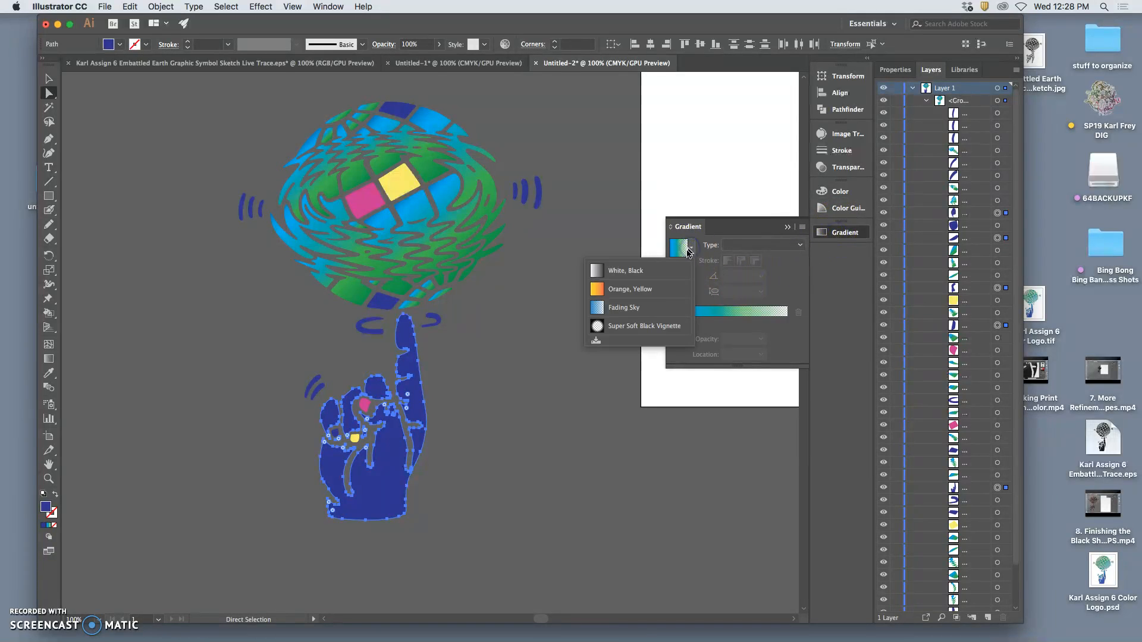
click(623, 289)
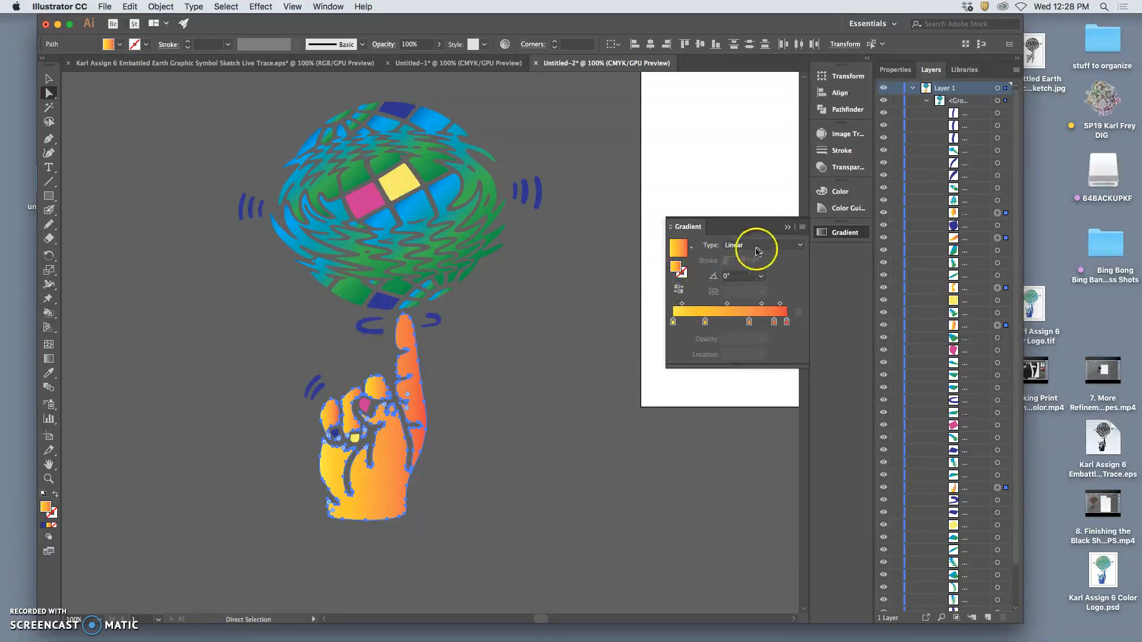
click(761, 276)
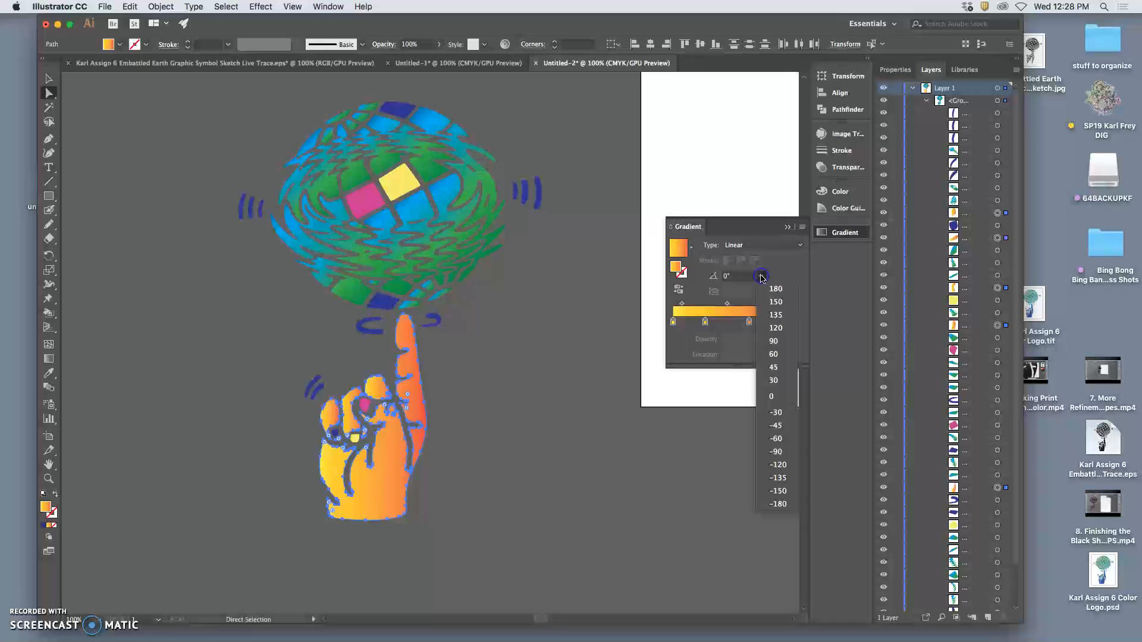
click(777, 345)
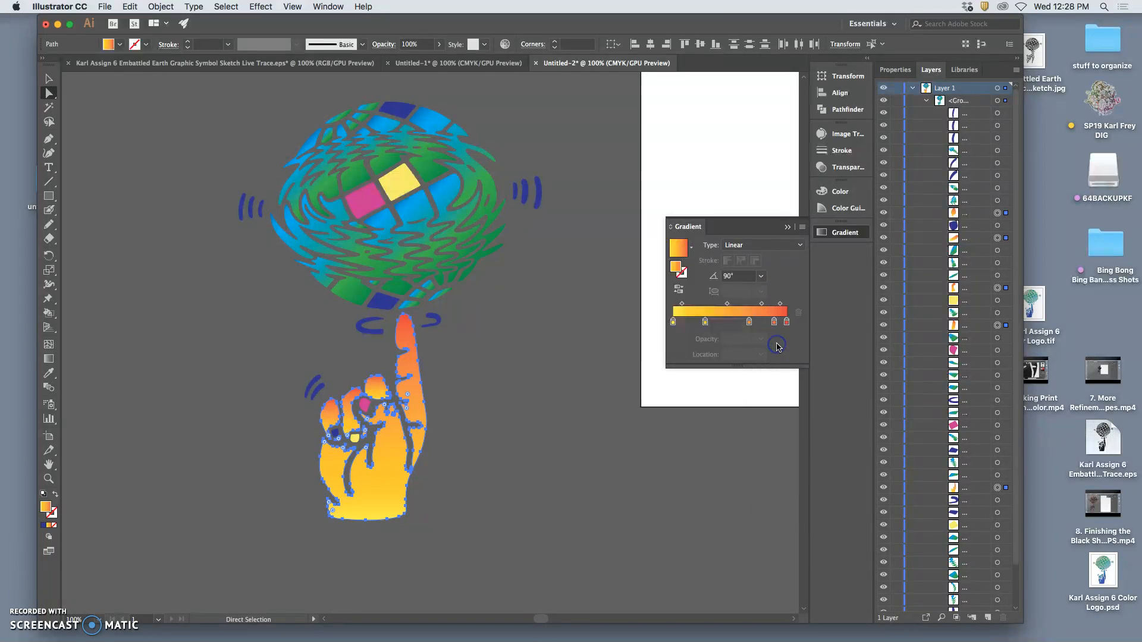
click(589, 290)
click(787, 228)
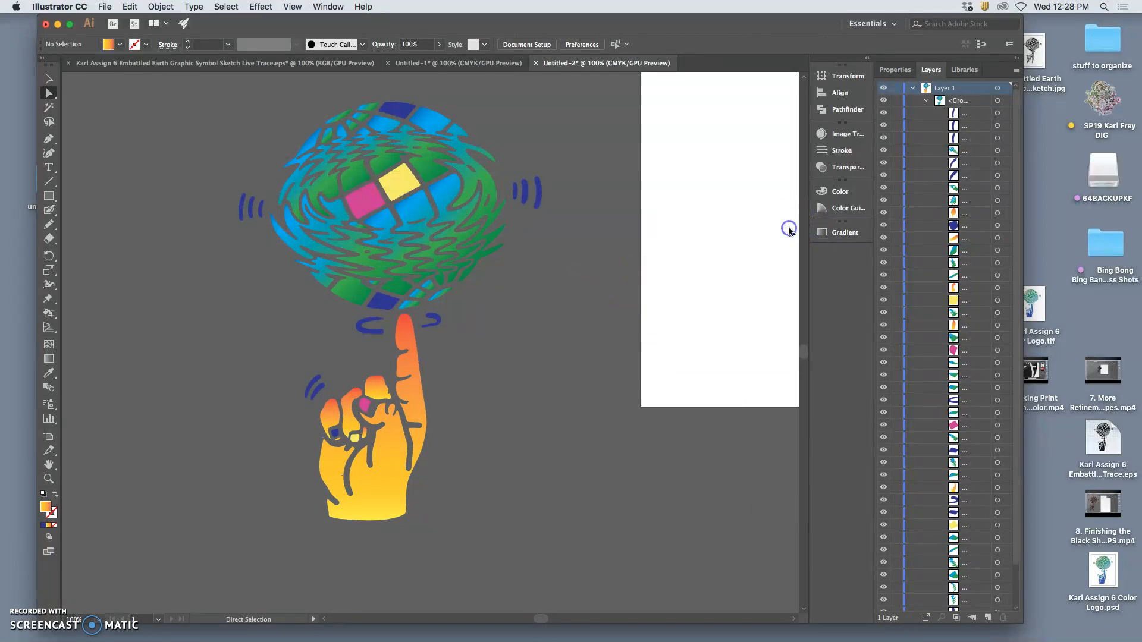
scroll(612, 372, up, 2)
scroll(612, 372, right, 4)
scroll(612, 372, up, 3)
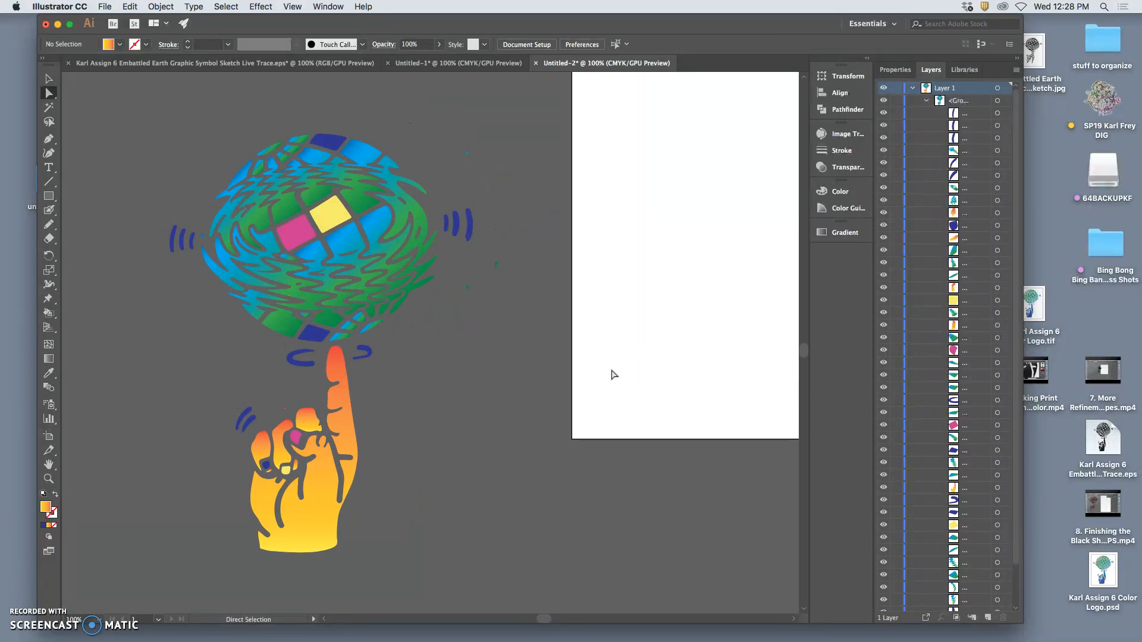
click(310, 349)
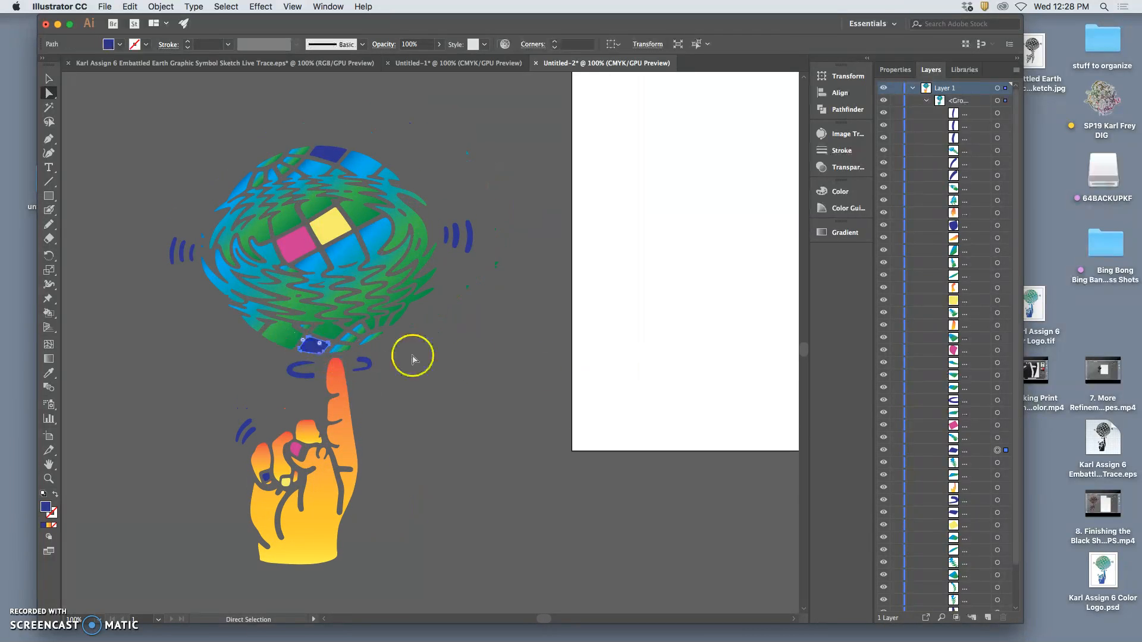
scroll(484, 364, left, 4)
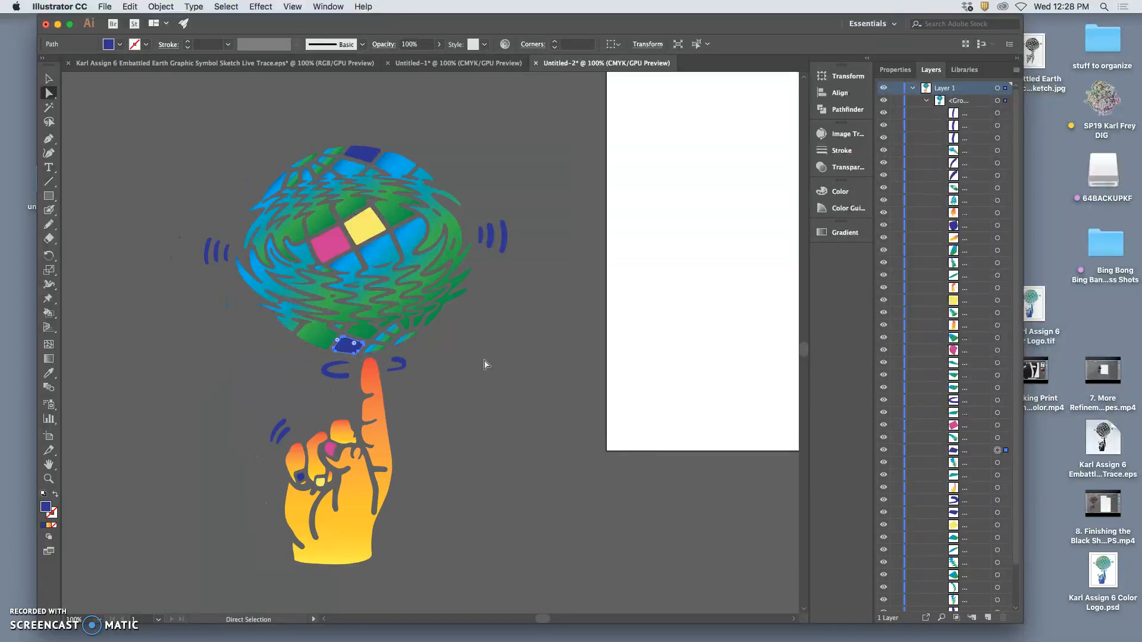
click(498, 323)
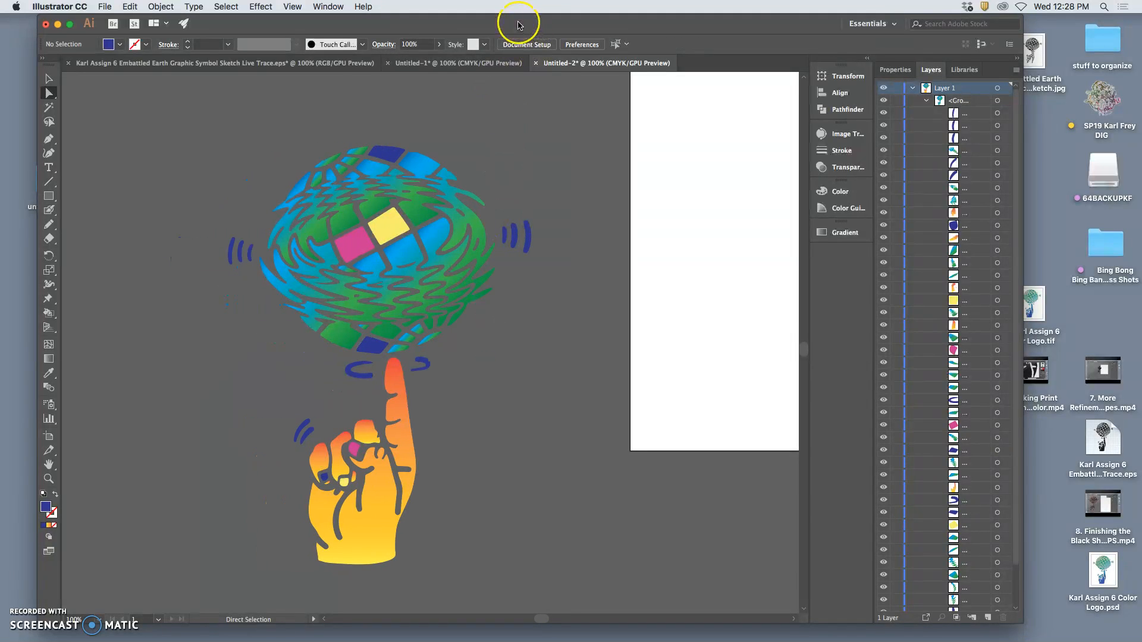
Open the Color Logo TIF from the desktop in Preview, examine its coloring, and return to the Illustrator document
drag(518, 23, 516, 21)
double_click(1040, 302)
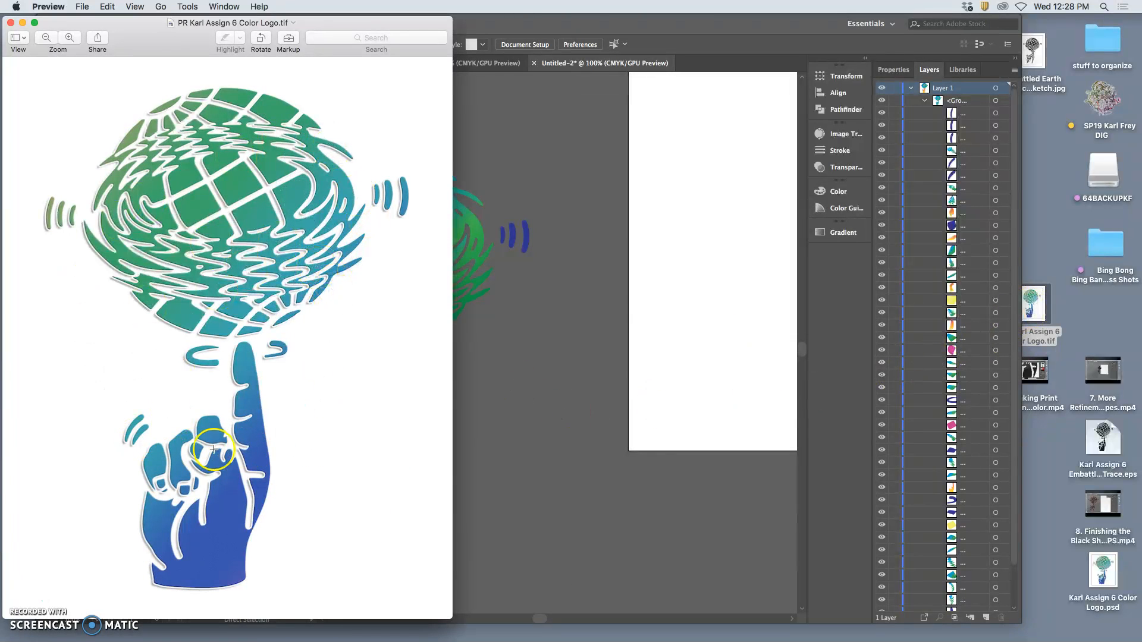
click(12, 26)
click(429, 250)
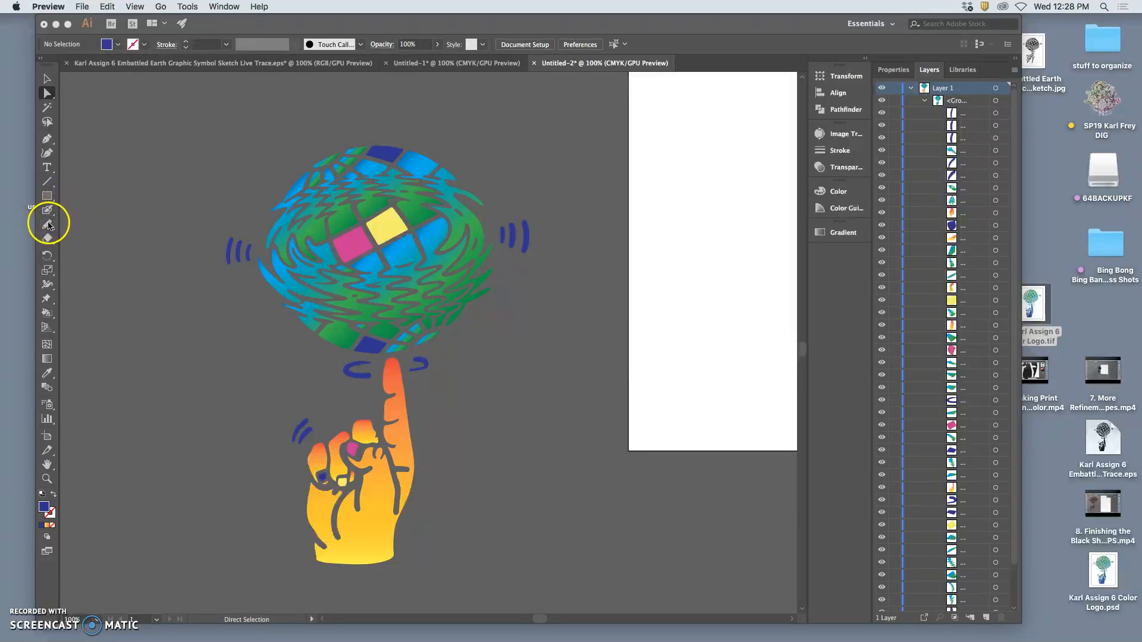
Fill the globe's lower dark blue tile with a medium blue, R 66, G 144, B 183
click(365, 341)
click(367, 343)
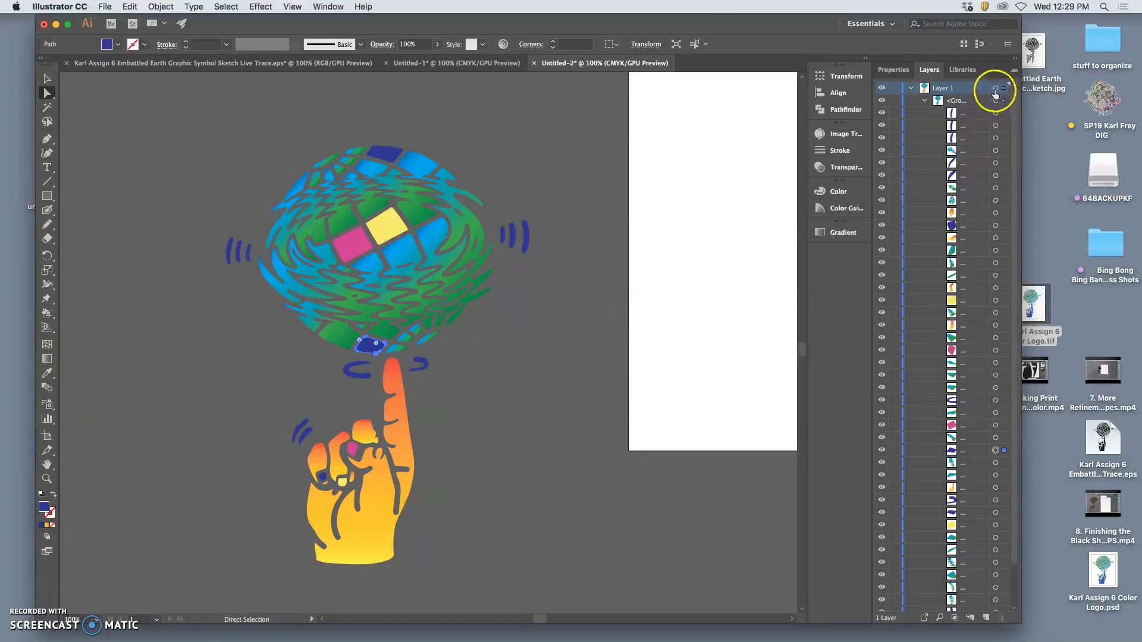
double_click(43, 507)
click(834, 385)
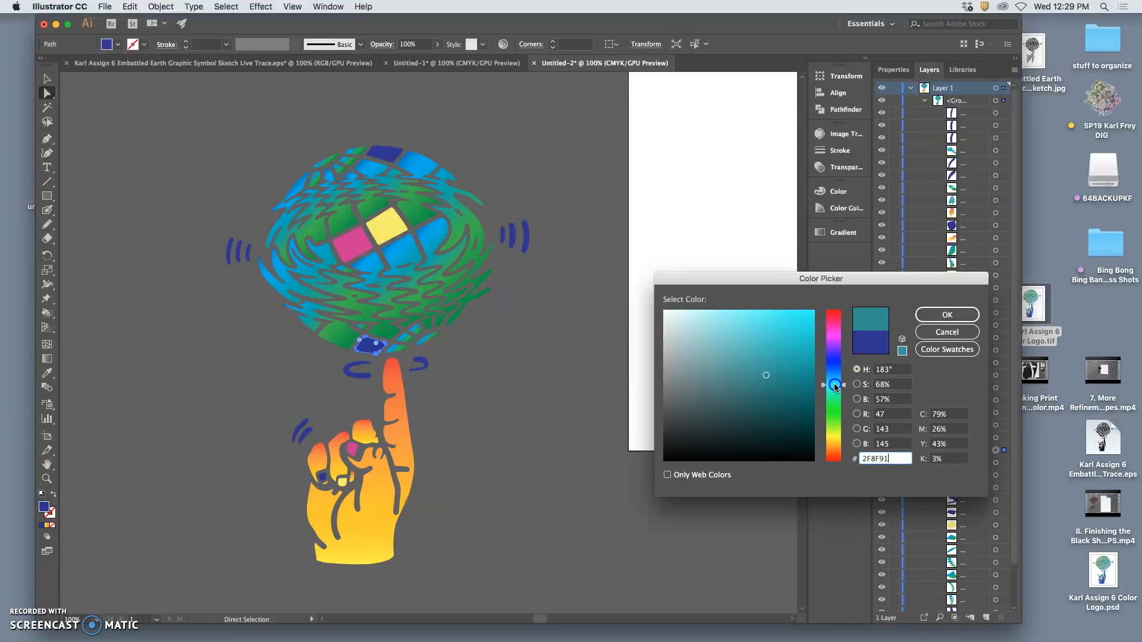
drag(760, 357, 758, 348)
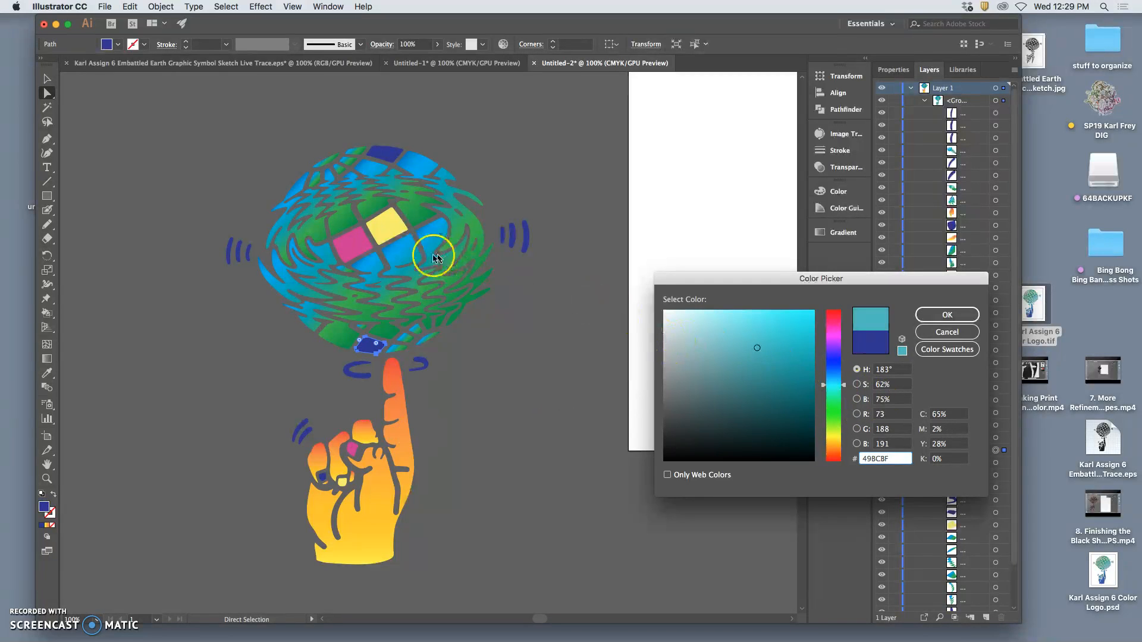
click(830, 377)
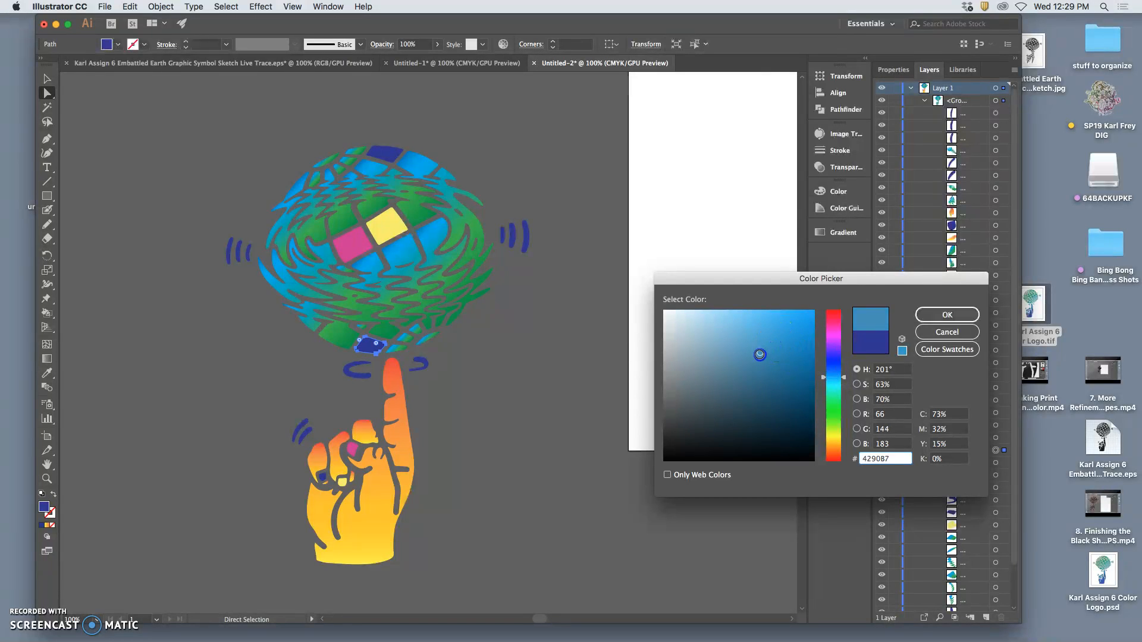
click(942, 315)
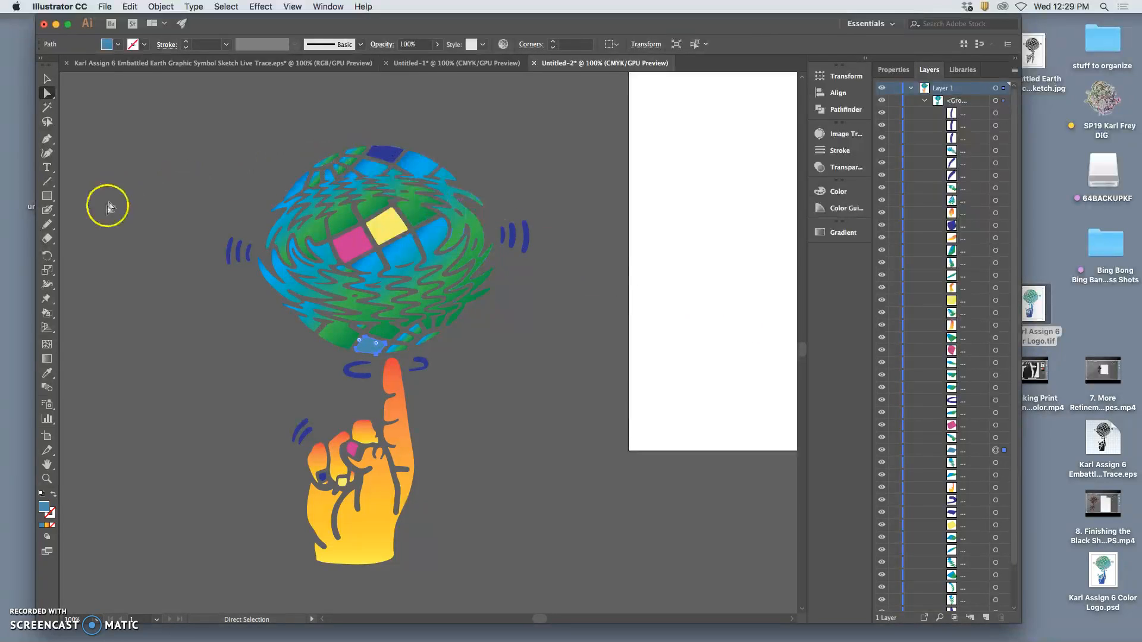
Fill the globe's upper dark blue tile with the medium blue sampled from the lower tile
click(46, 373)
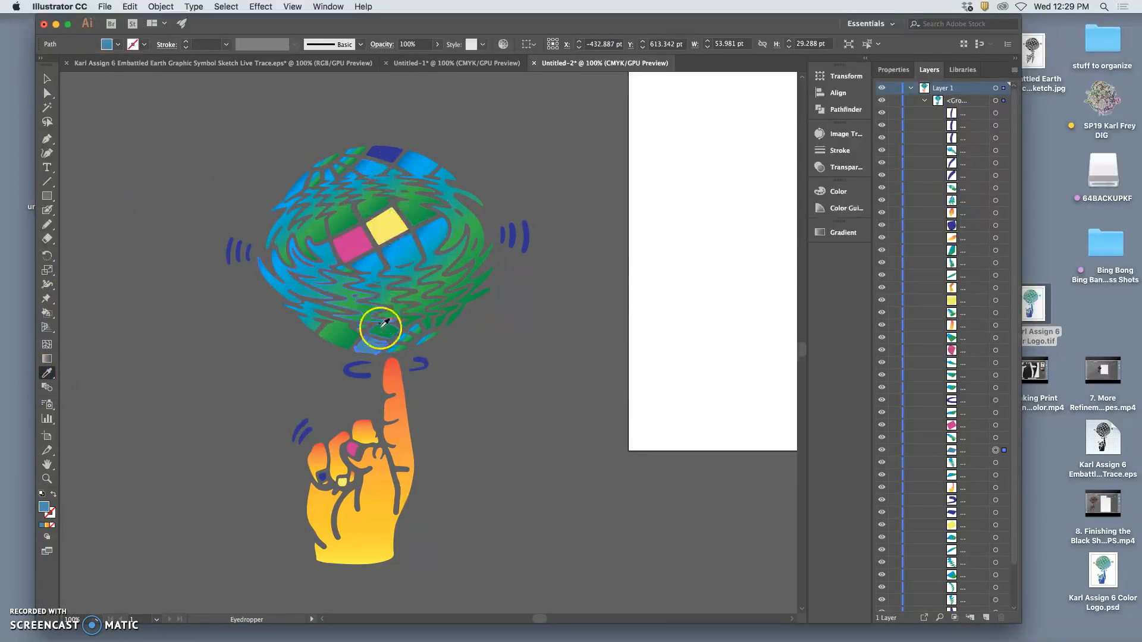
click(47, 94)
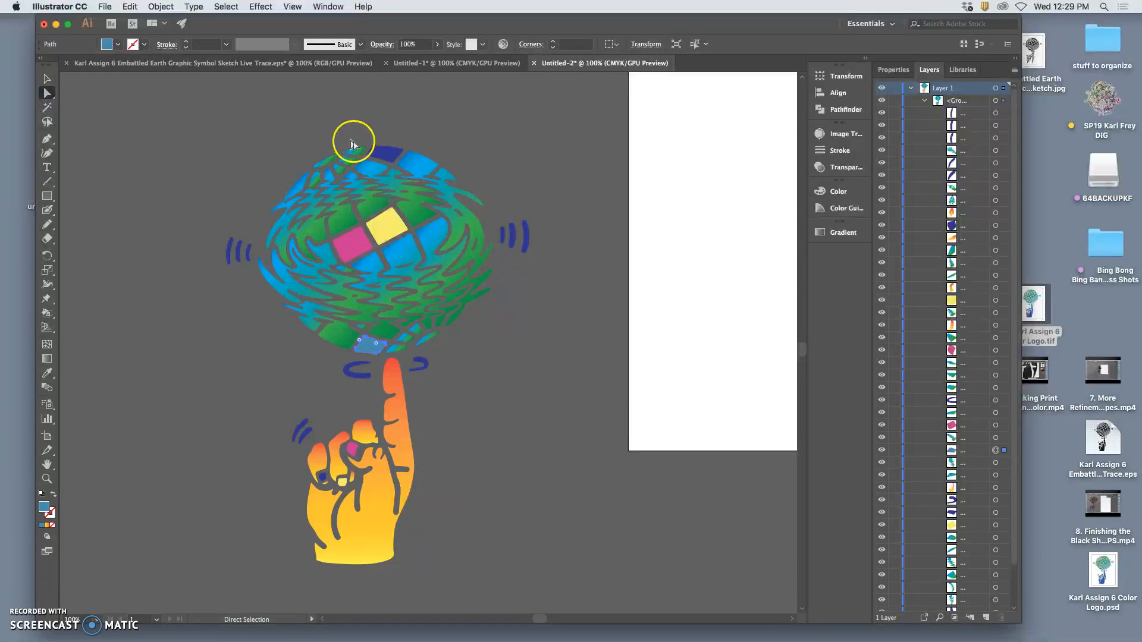
click(382, 152)
click(47, 373)
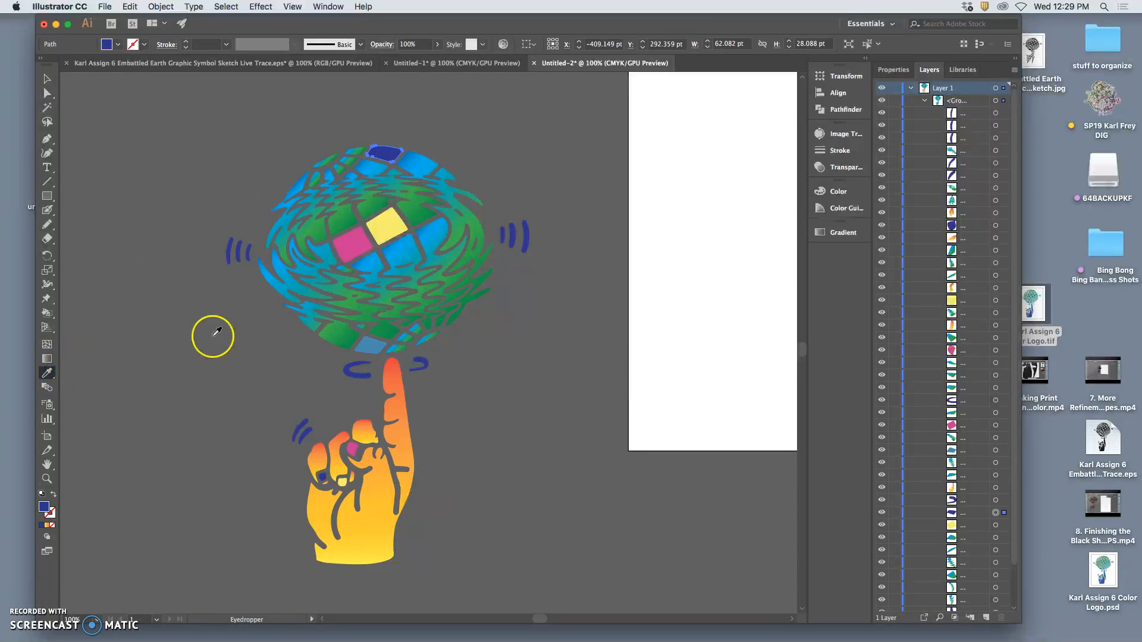
click(376, 341)
Lasso all the motion lines, the hand and the fingernails, fill them with the tiles' solid medium blue, and deselect them
click(45, 125)
click(211, 237)
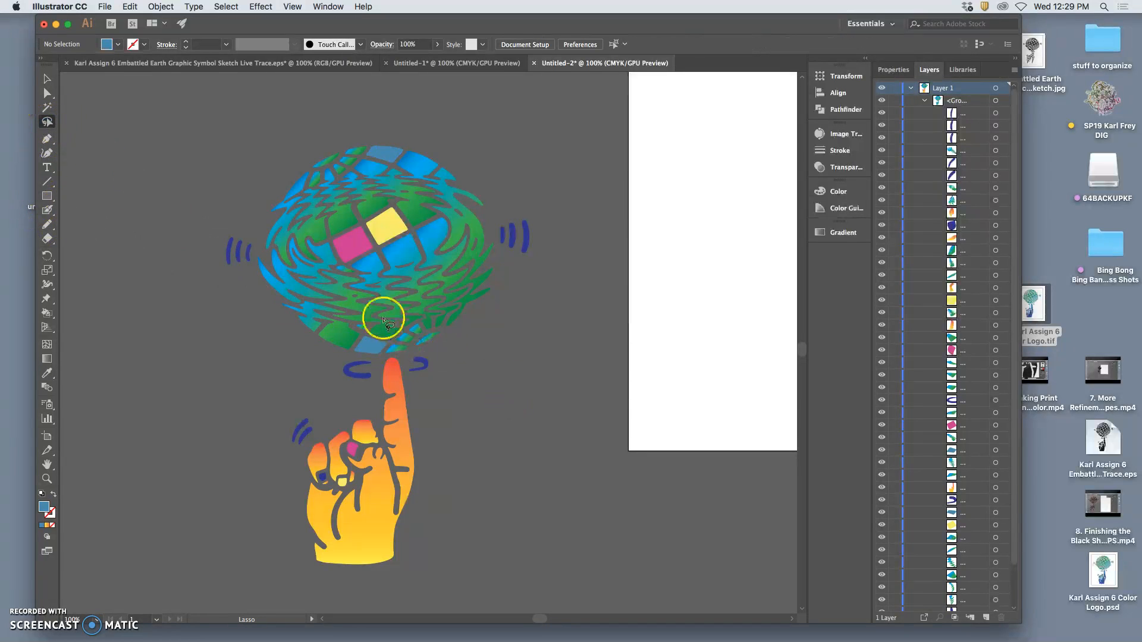
drag(246, 231, 229, 233)
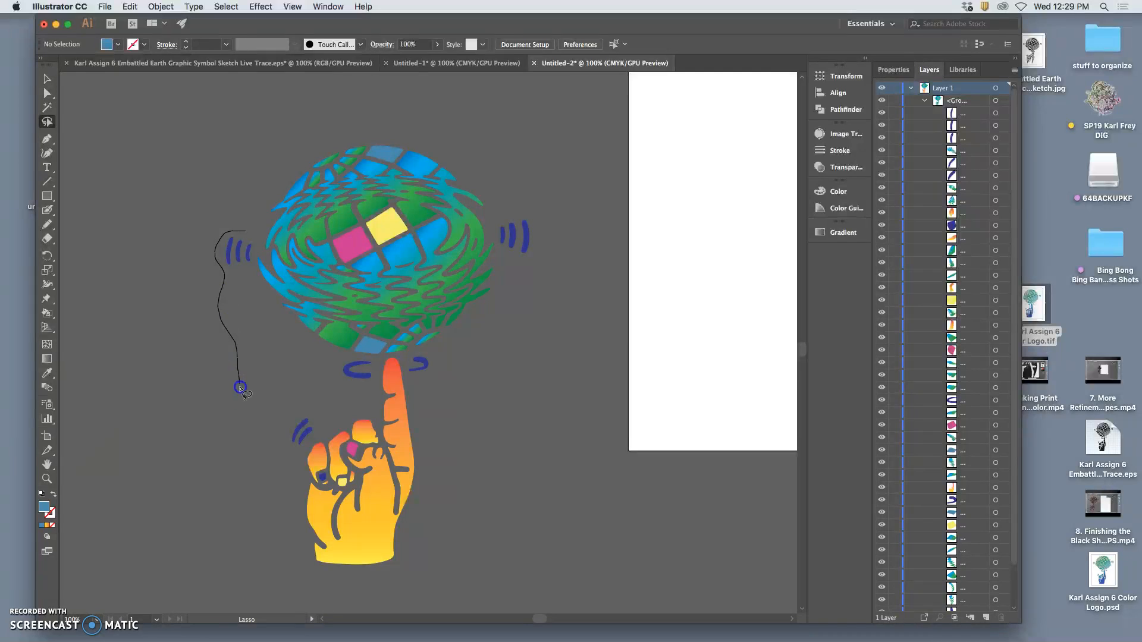
mouse_move(250, 465)
mouse_down()
mouse_move(330, 590)
mouse_move(463, 512)
mouse_move(516, 342)
mouse_up()
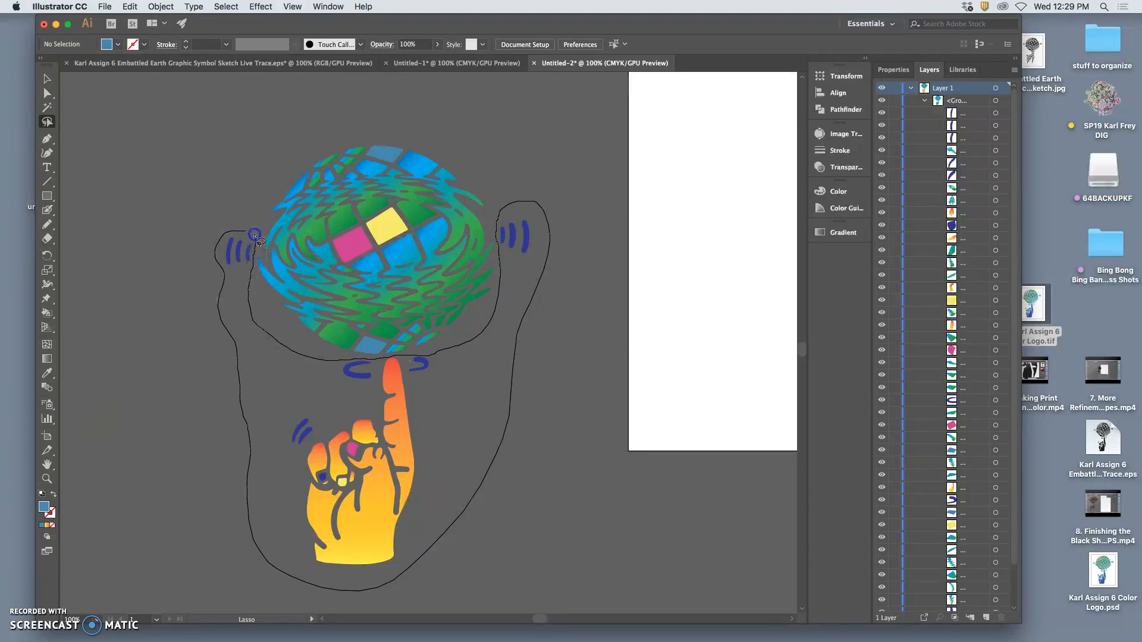
drag(255, 237, 251, 239)
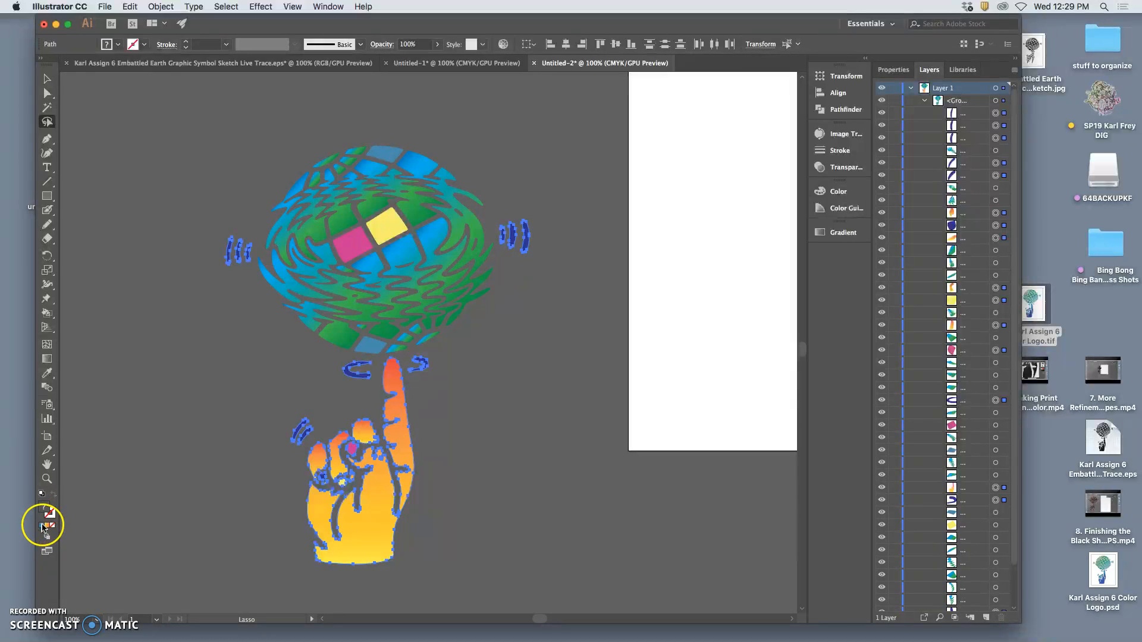
click(43, 525)
click(46, 93)
click(109, 112)
Move the whole logo onto the white artboard and deselect it
key(super+minus)
key(super+minus)
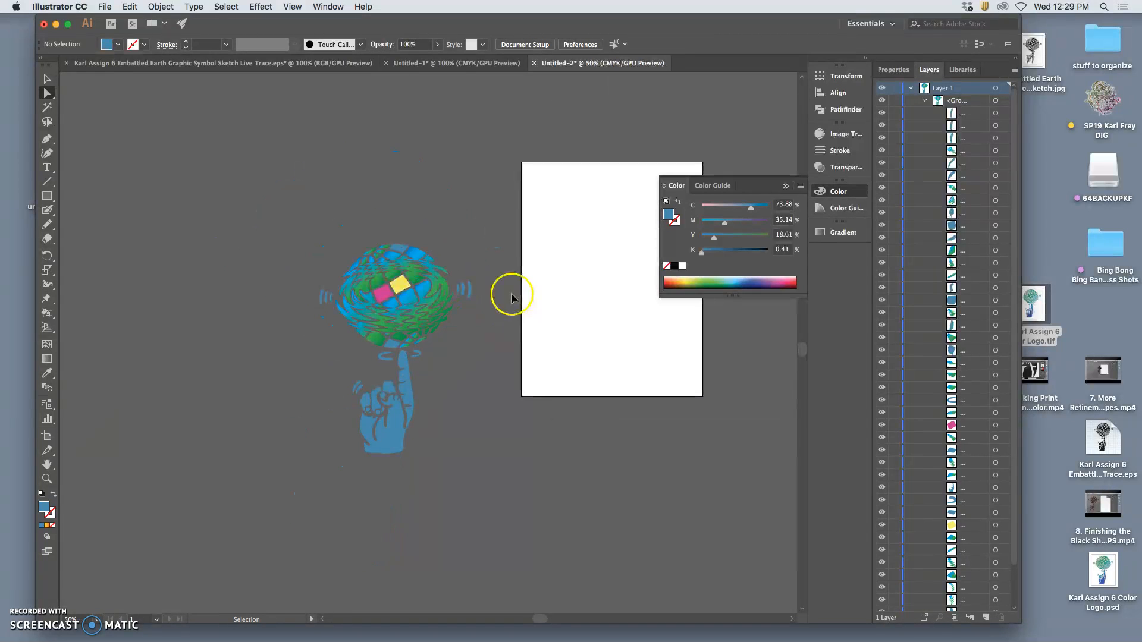
click(47, 78)
drag(292, 230, 464, 454)
drag(390, 318, 600, 250)
click(740, 385)
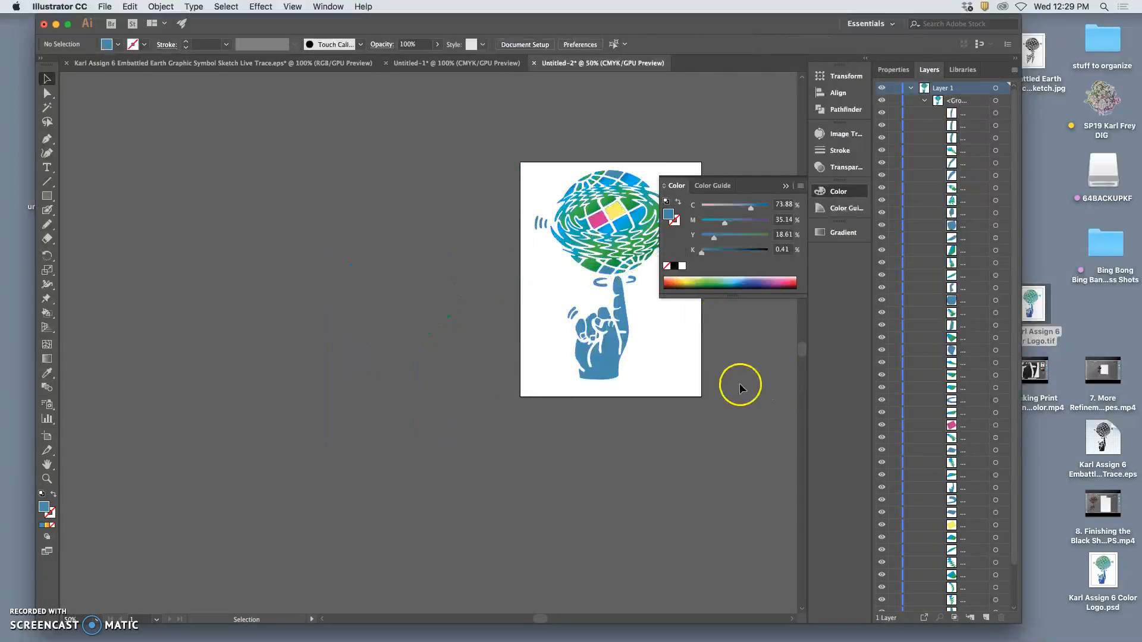
Select the main hand shape on its own and fill it with the Fading Sky gradient
scroll(739, 386, right, 5)
key(super+equal)
key(super+equal)
key(super+equal)
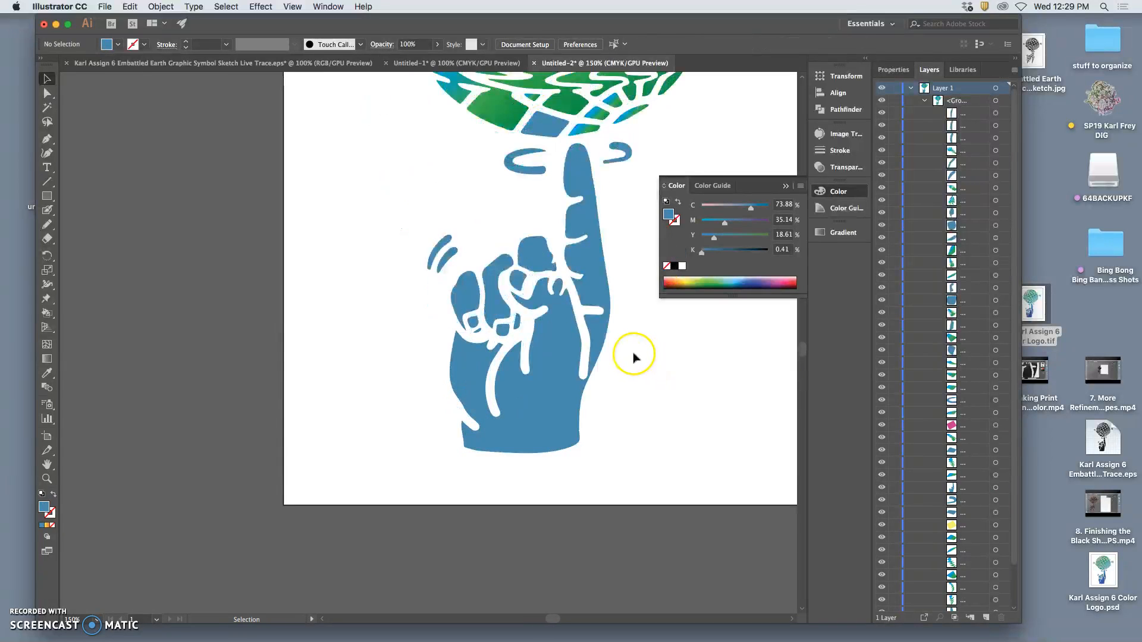
scroll(633, 357, up, 10)
scroll(633, 357, right, 5)
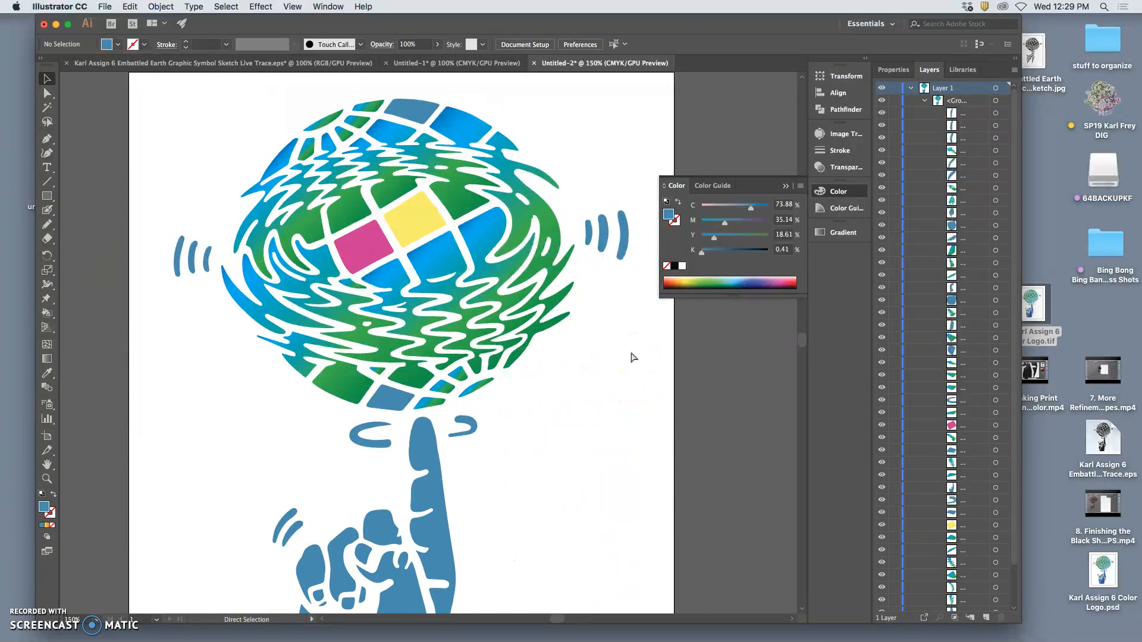
key(super+minus)
click(48, 93)
click(413, 528)
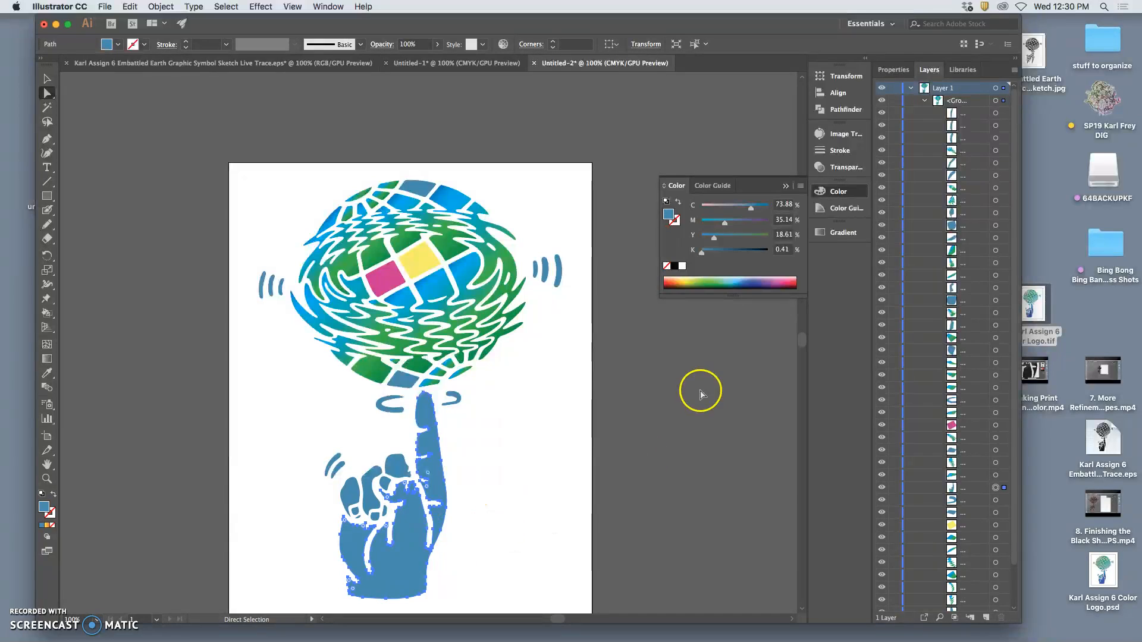
click(834, 234)
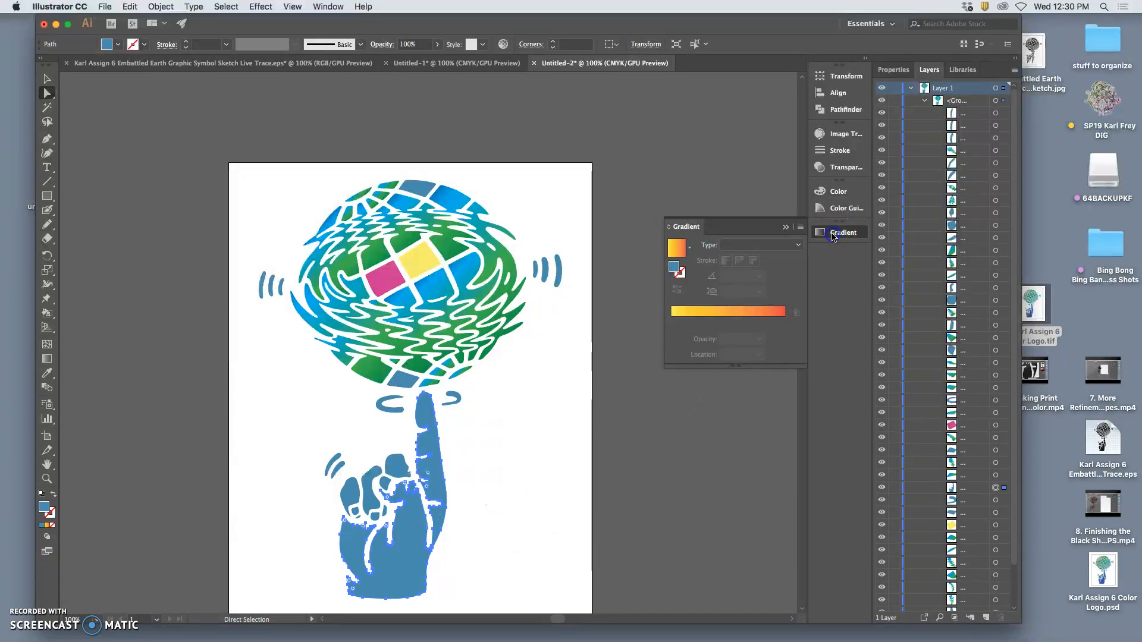
click(691, 252)
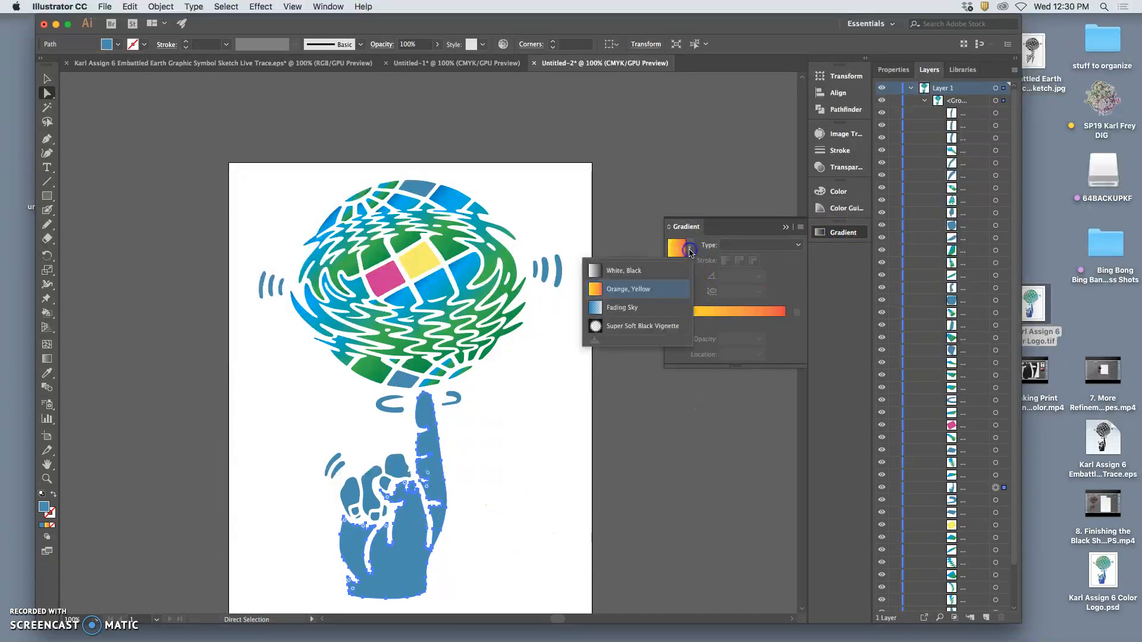
click(654, 312)
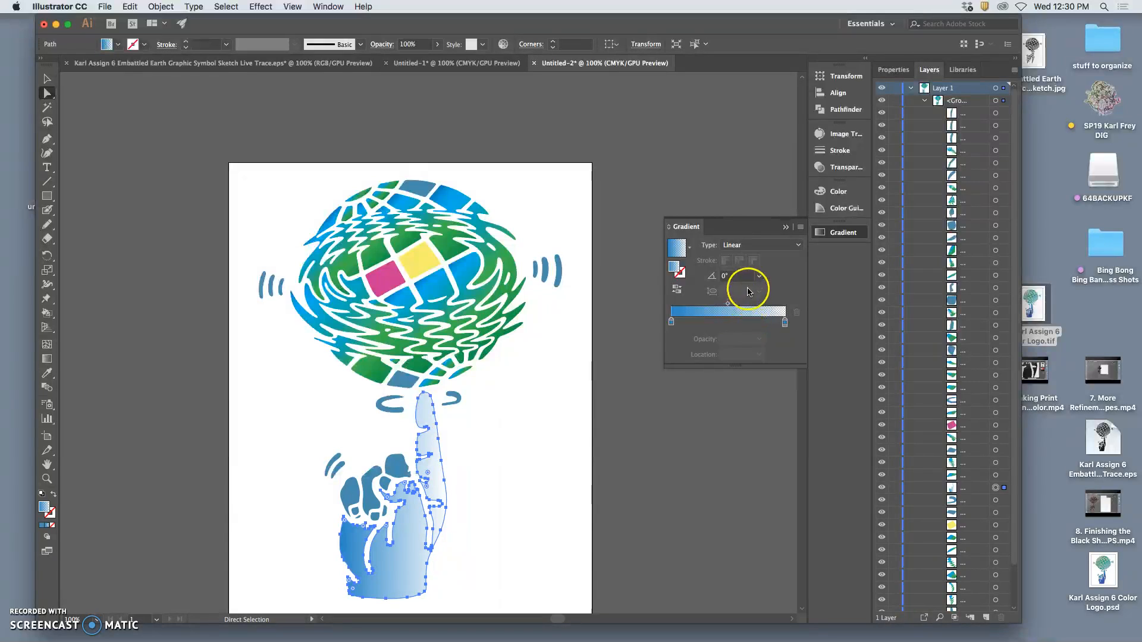
Set the angle of the hand's linear gradient to 90°
click(784, 324)
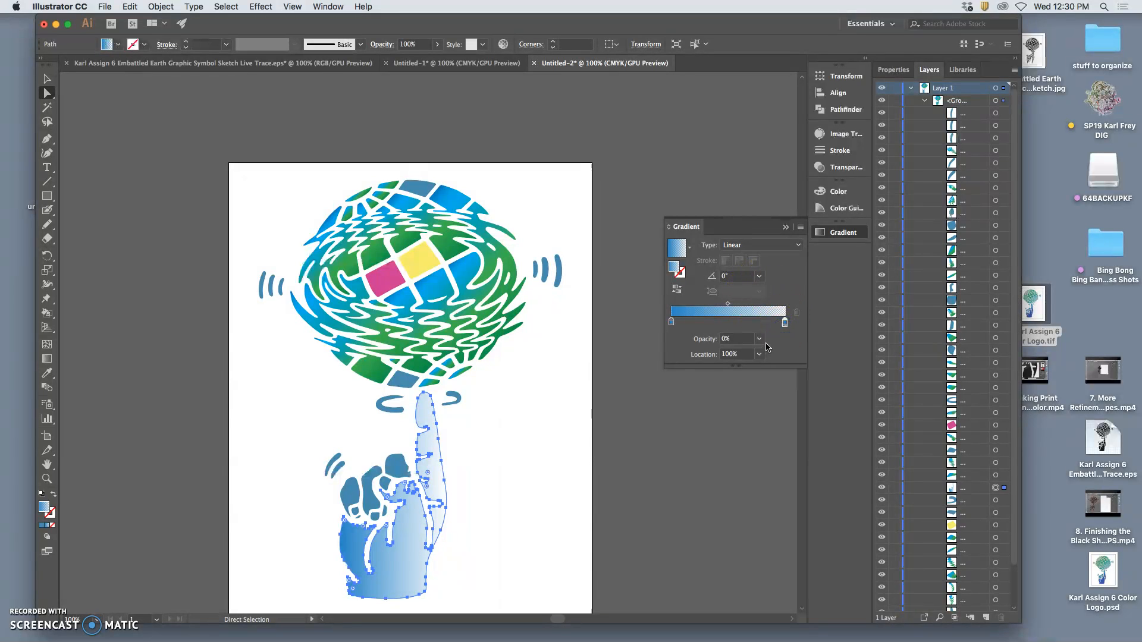
click(759, 277)
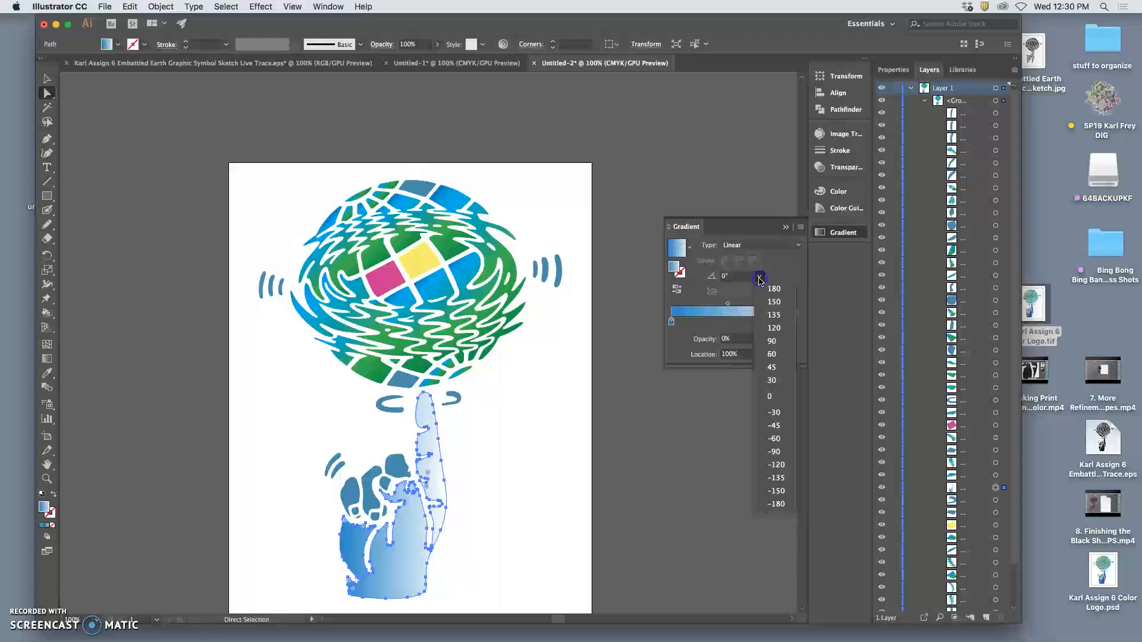
click(773, 341)
click(759, 277)
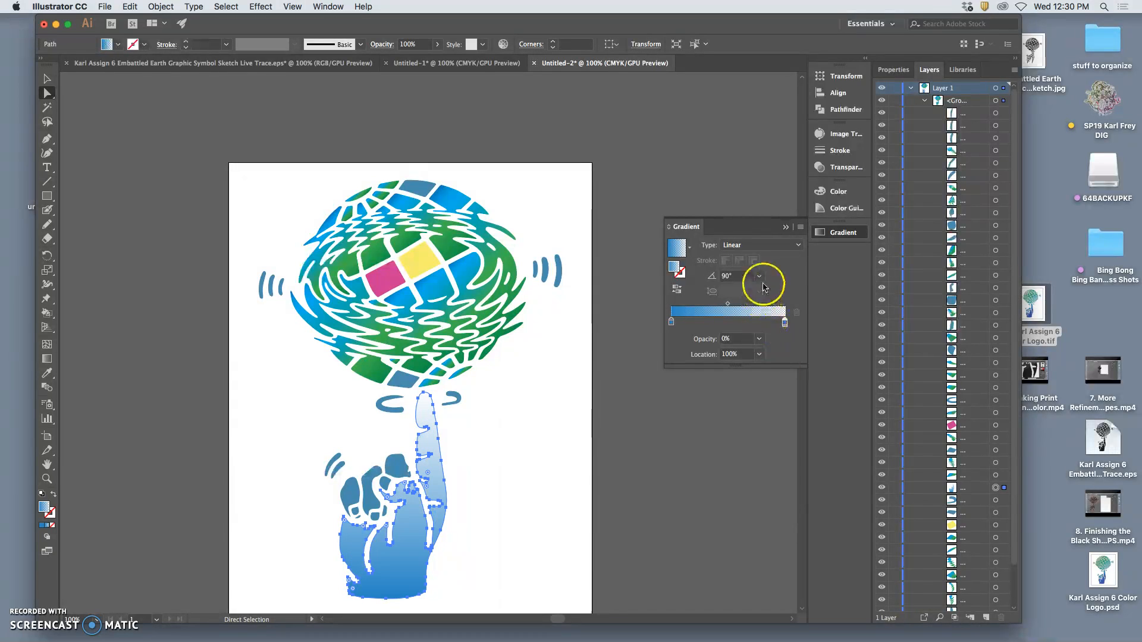
Set the angle of the hand's linear gradient to -90° and deselect the hand
click(779, 441)
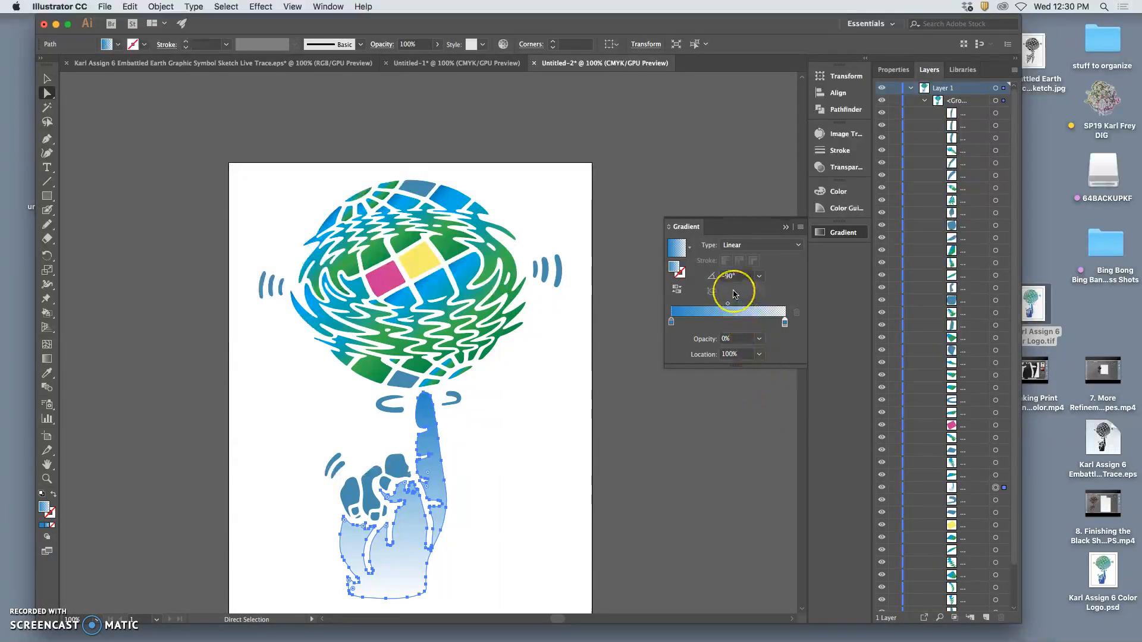
click(574, 421)
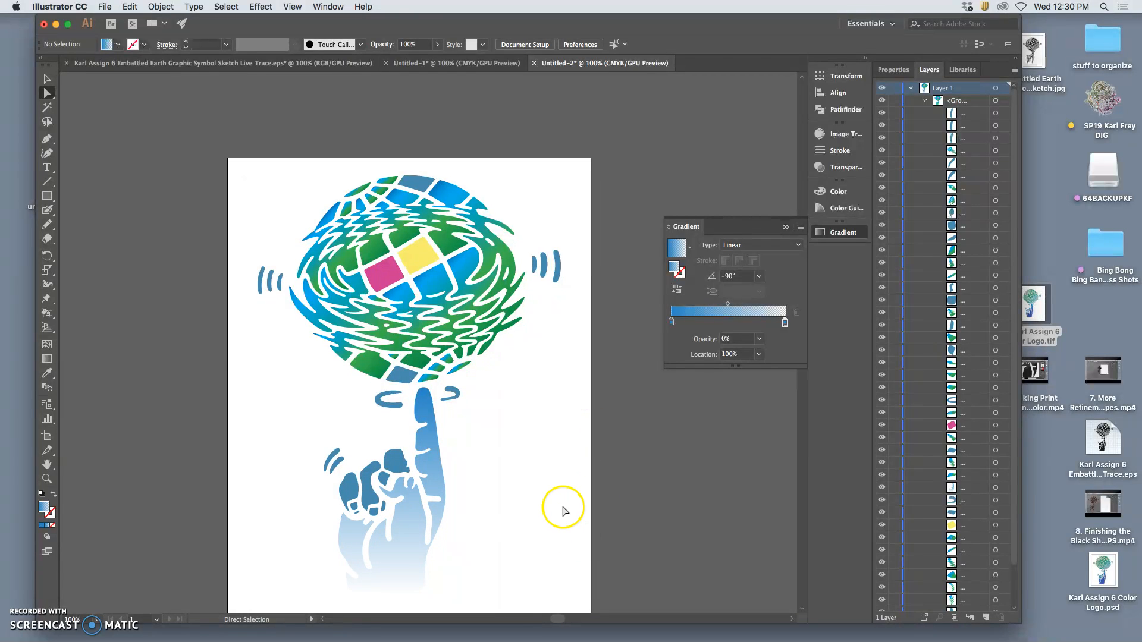
scroll(416, 493, down, 3)
click(399, 492)
click(417, 480)
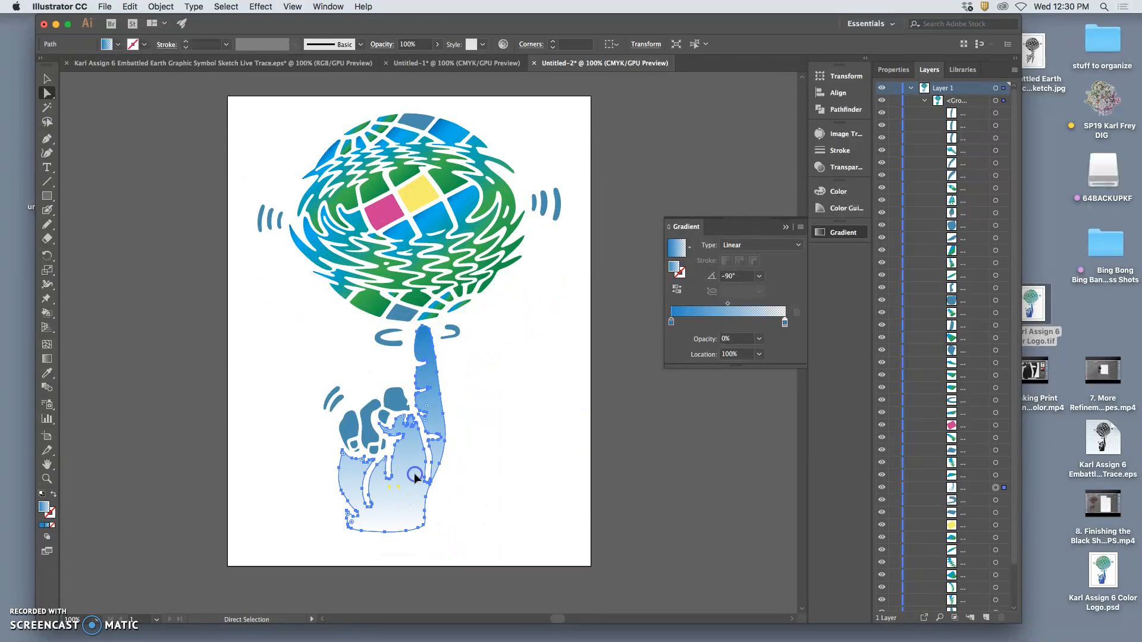
click(396, 403)
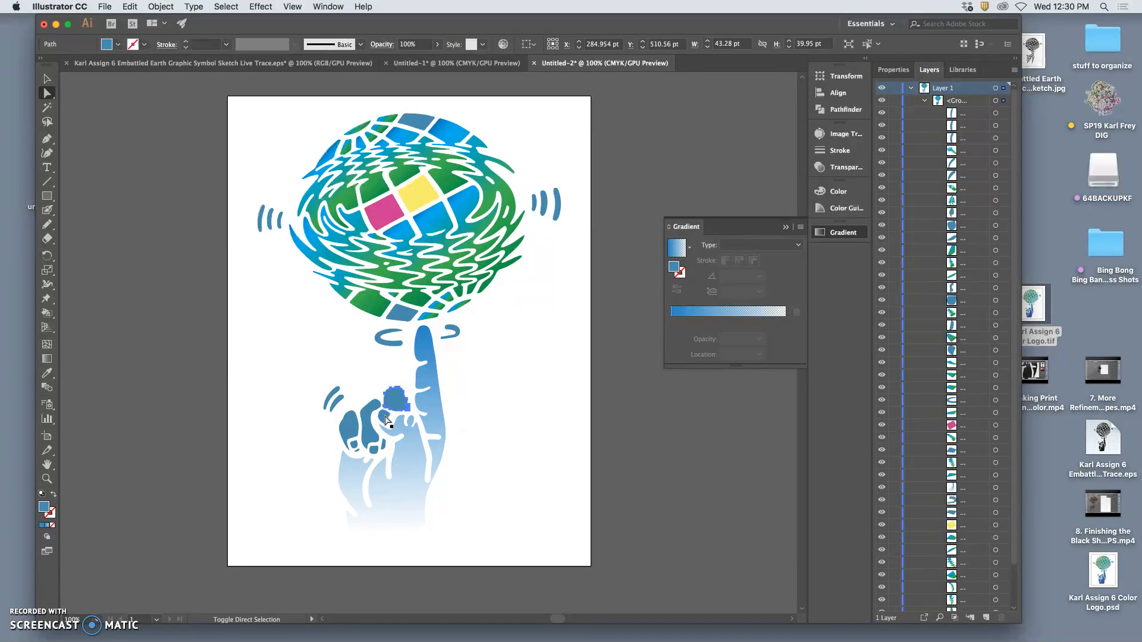
key(super+a)
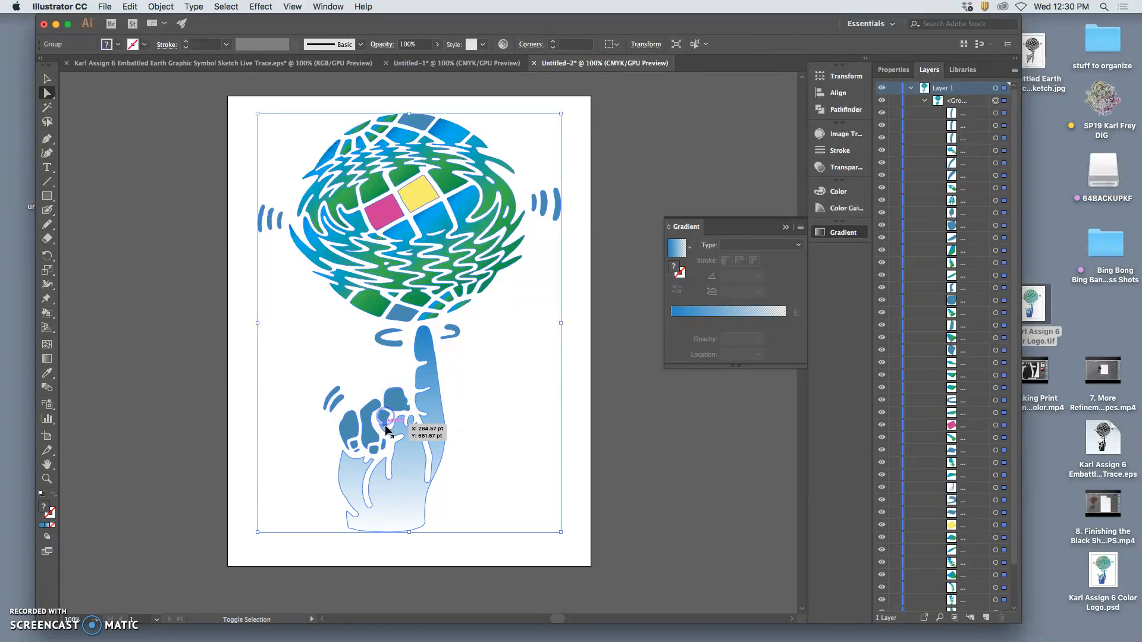
click(127, 185)
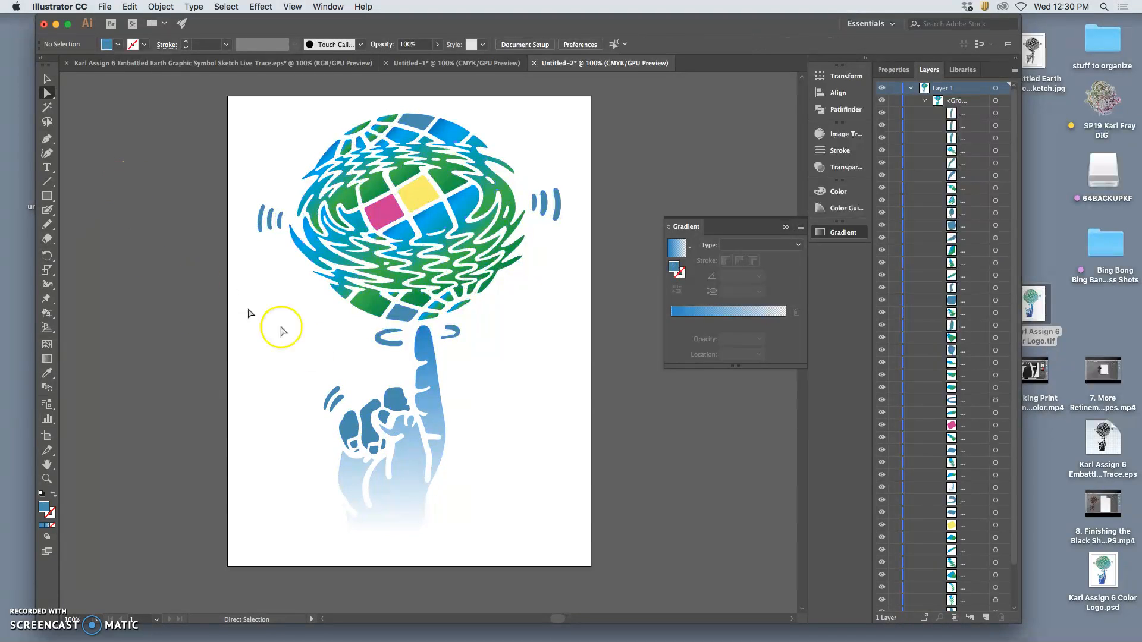
super+click(354, 445)
click(311, 439)
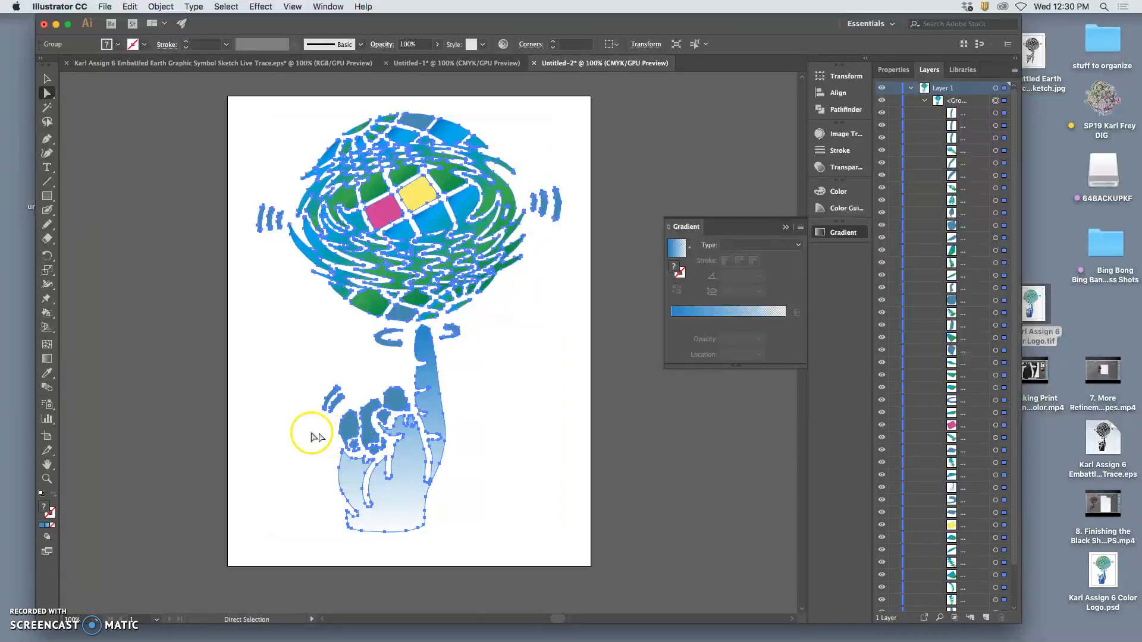
Lasso the curled fingers and fingernails together with the hand and sample the hand's fading blue gradient onto them with the Eyedropper
click(49, 122)
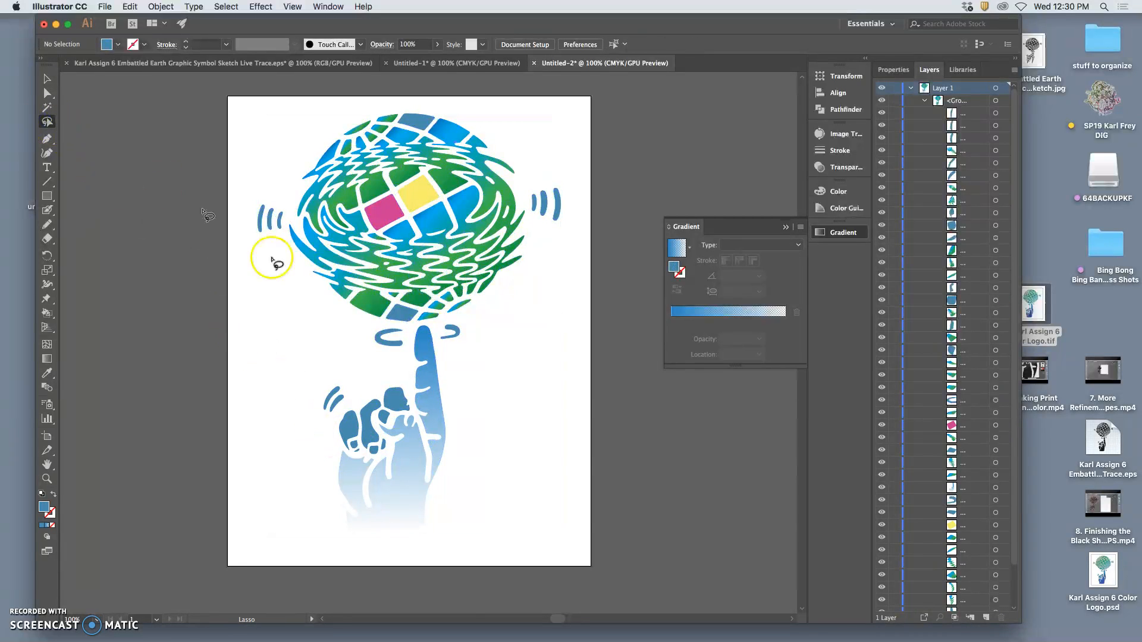
mouse_move(374, 467)
mouse_down()
mouse_move(415, 424)
mouse_move(405, 380)
mouse_move(371, 387)
mouse_up()
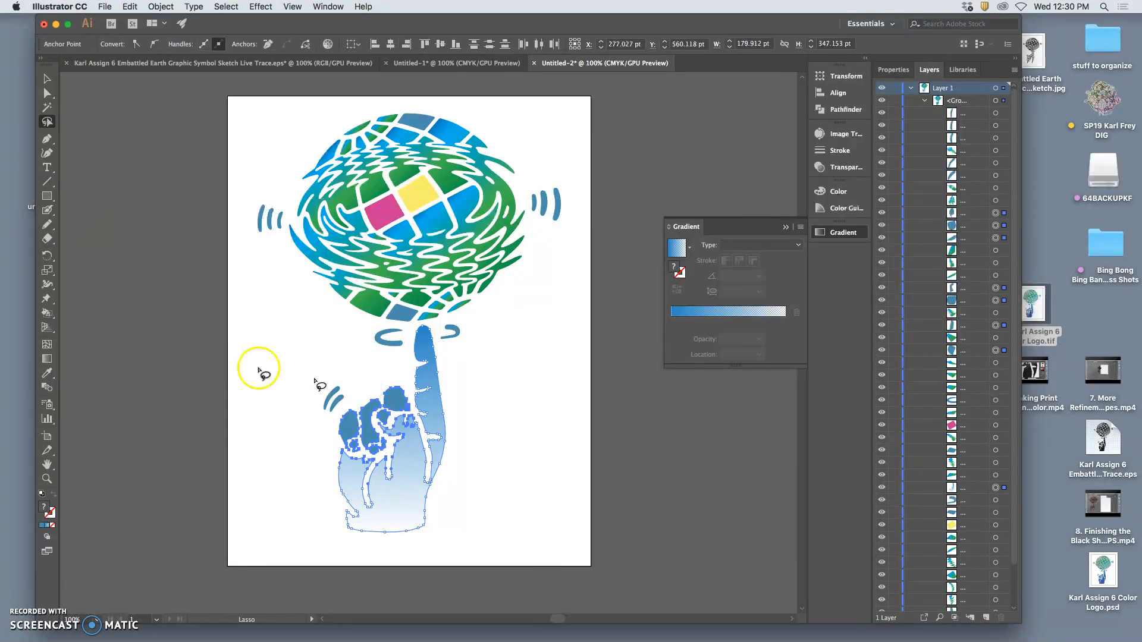
click(47, 373)
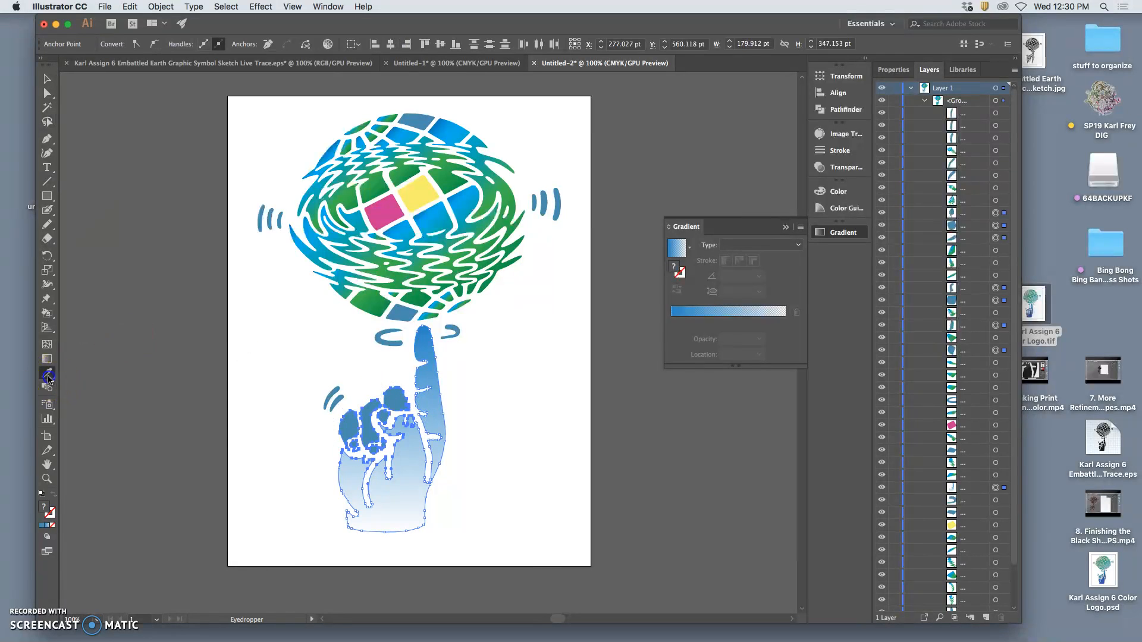
click(432, 404)
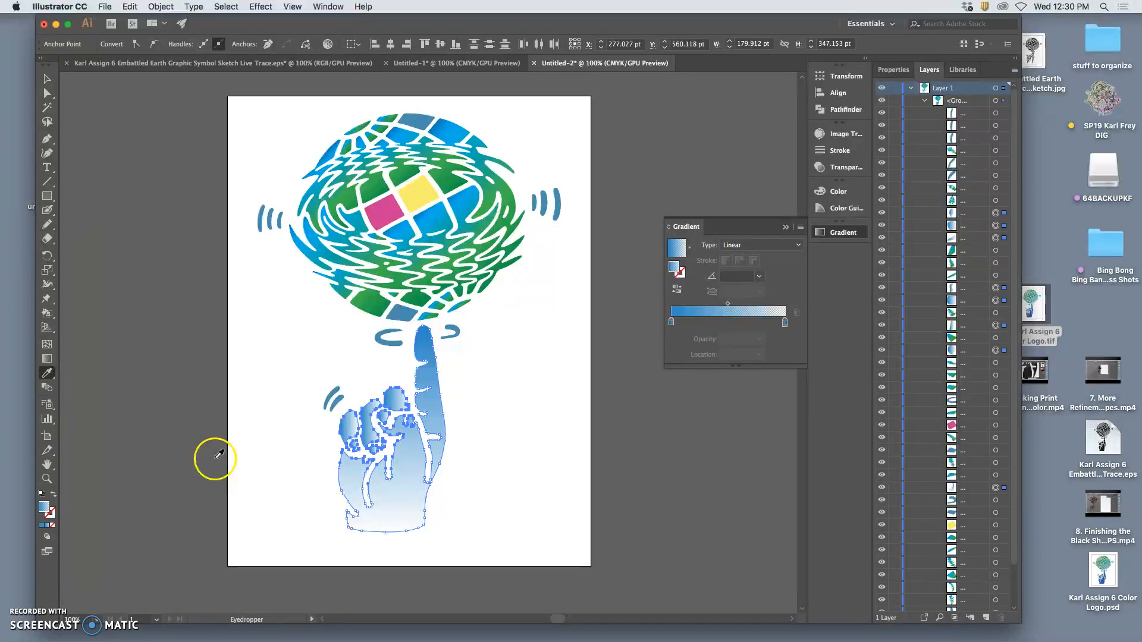
Try to set the gradient angle of the lassoed fingers and hand to -90°, and deselect them
click(756, 277)
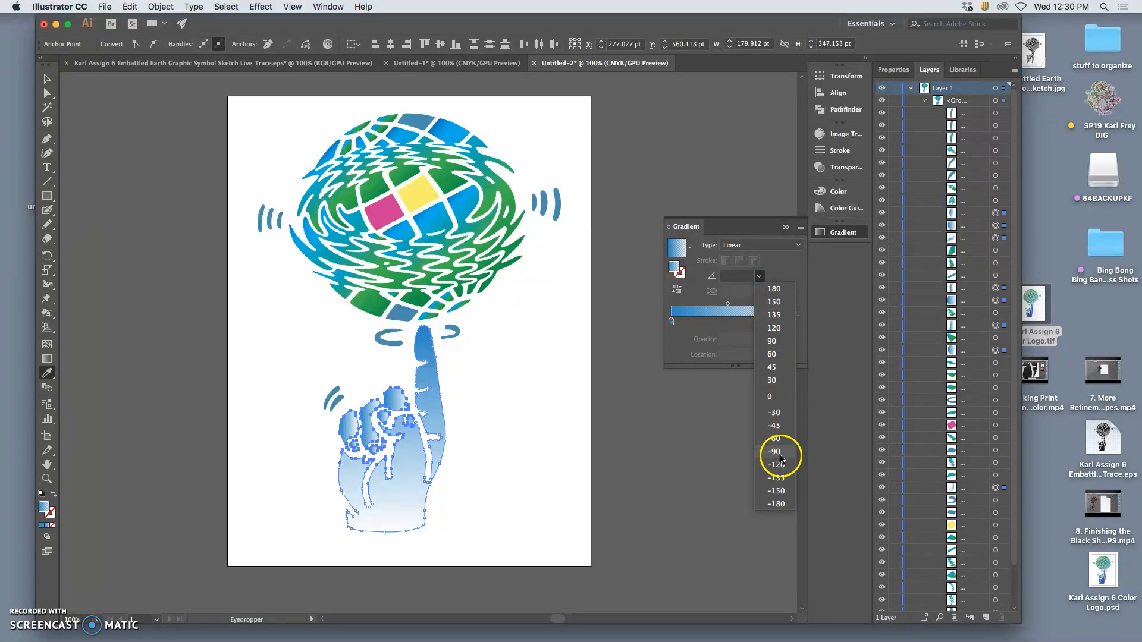
click(781, 453)
click(47, 93)
click(87, 128)
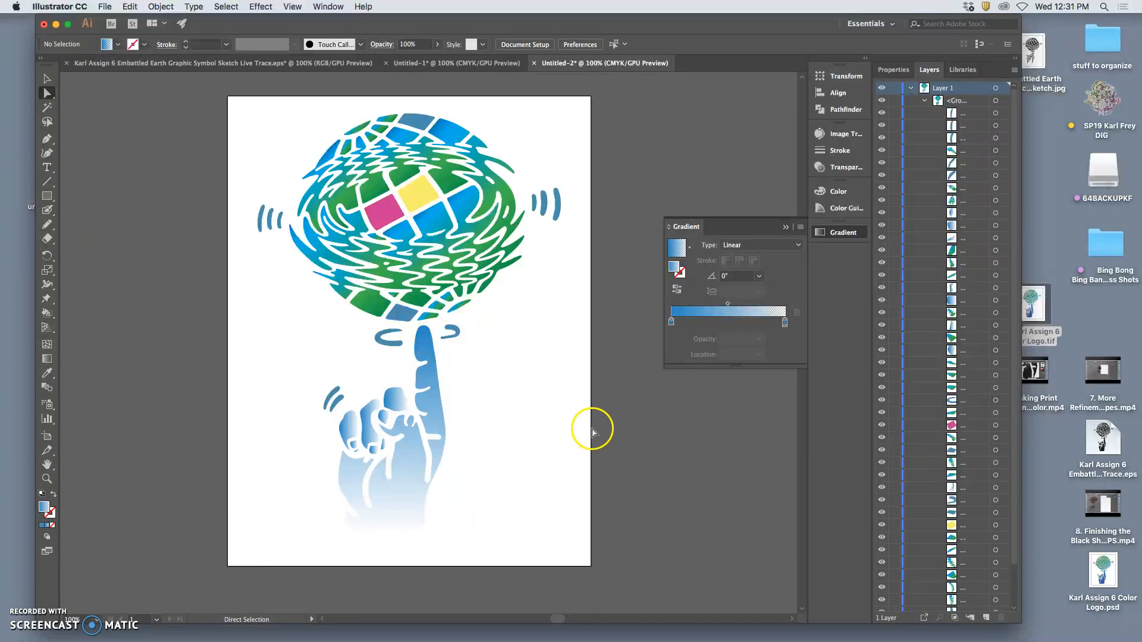
scroll(591, 426, down, 3)
scroll(598, 433, left, 5)
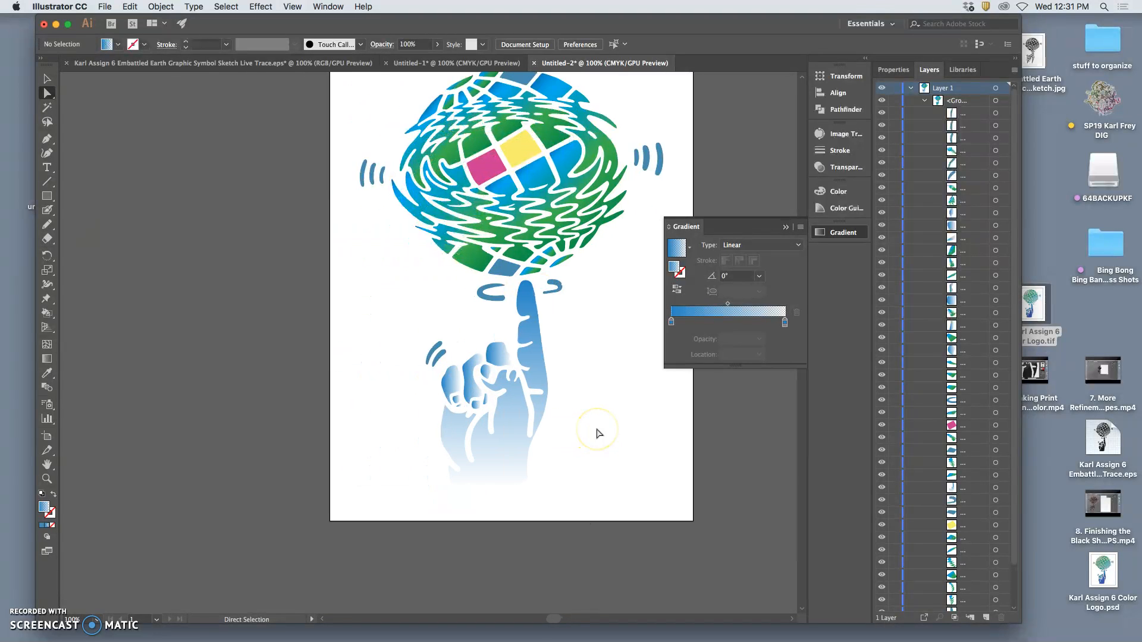
scroll(597, 432, up, 3)
scroll(597, 433, right, 5)
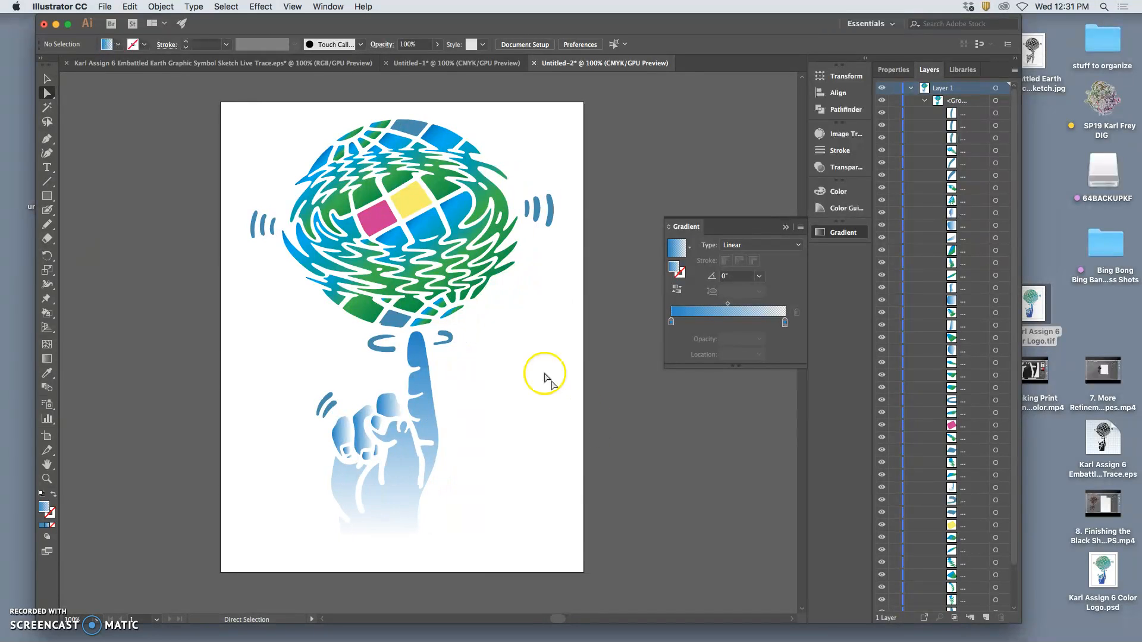
click(47, 79)
click(383, 225)
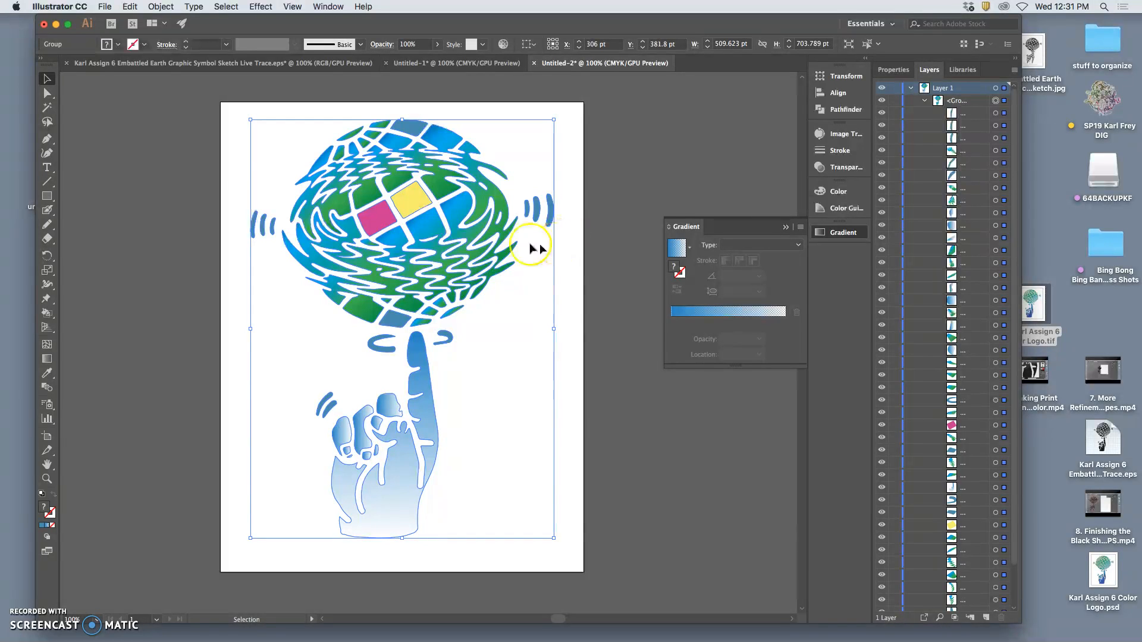
click(120, 169)
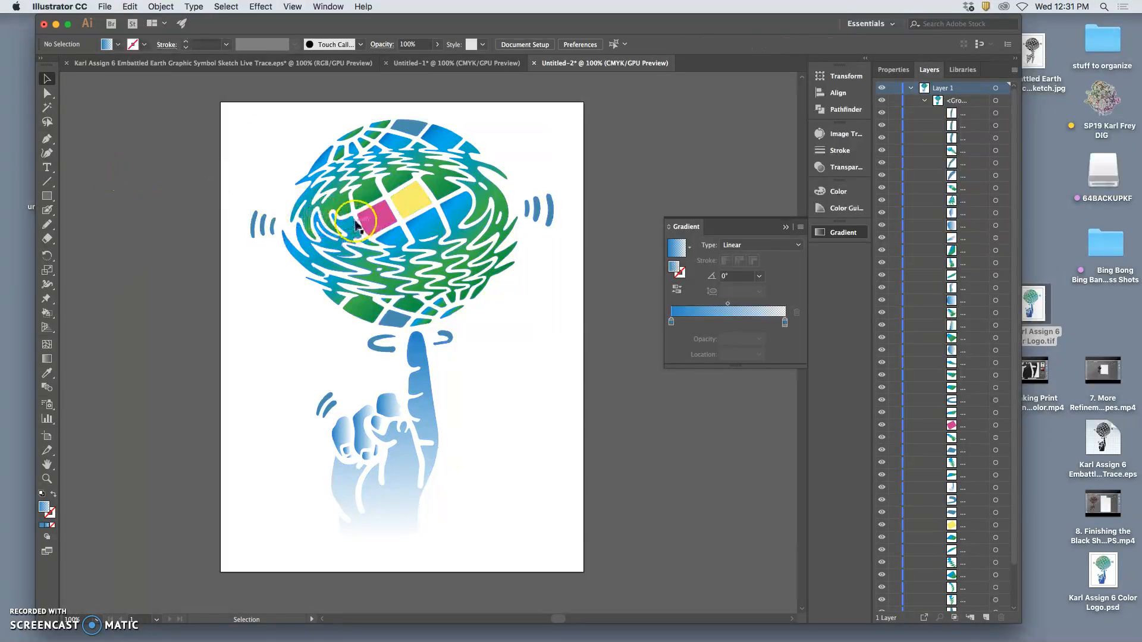
click(375, 223)
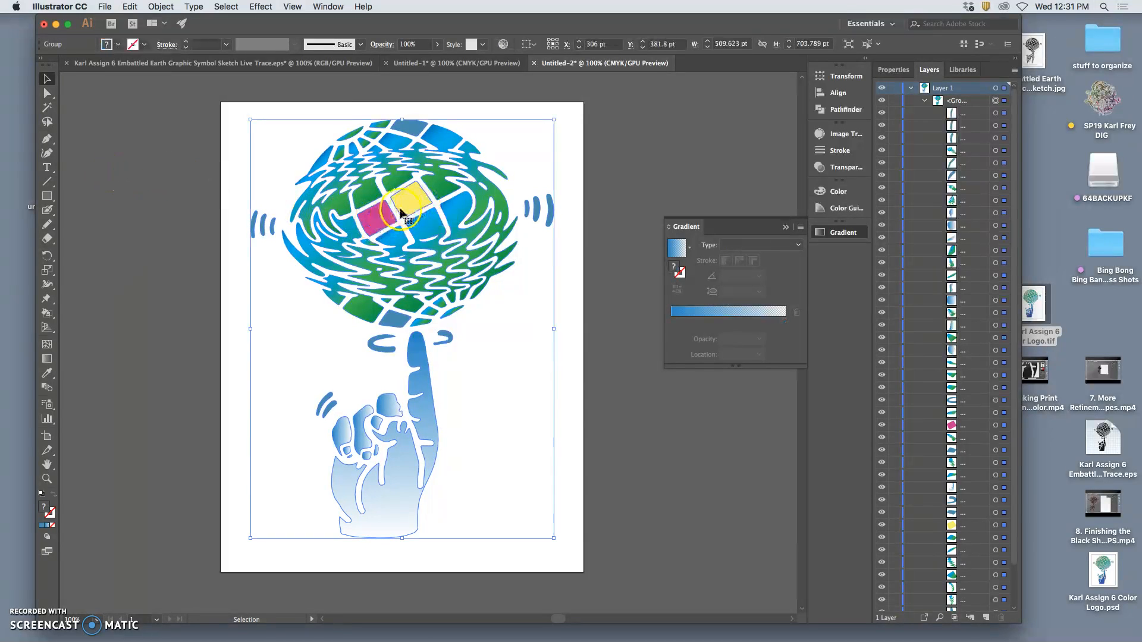
click(559, 242)
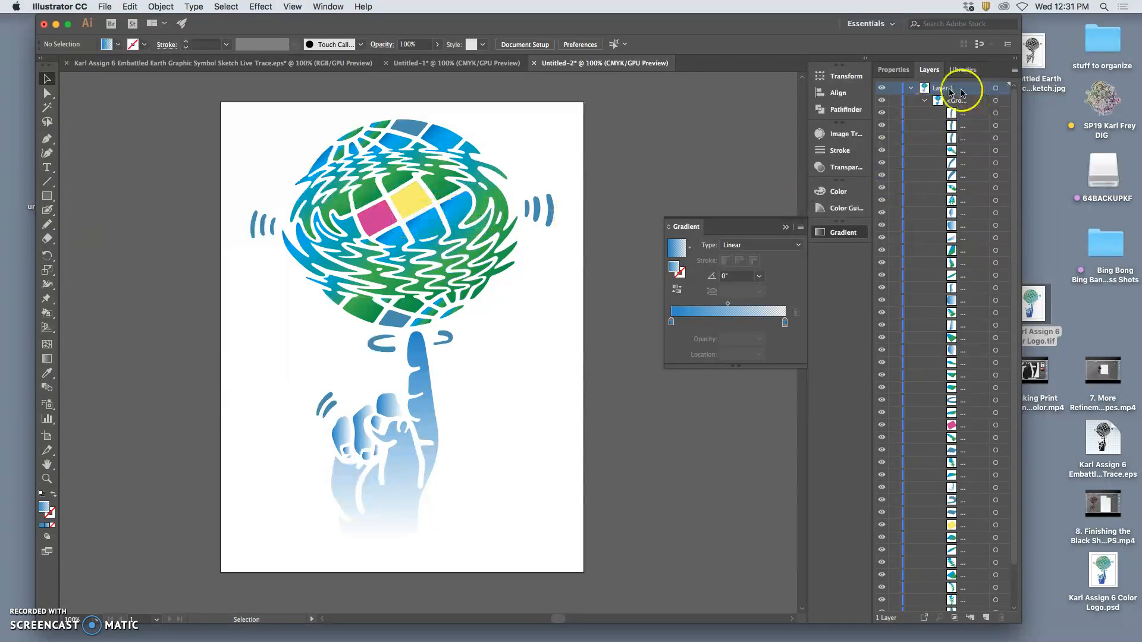
Collapse Layer 1 and paste a copy of the globe's pink tile in place on a new layer above it
click(911, 88)
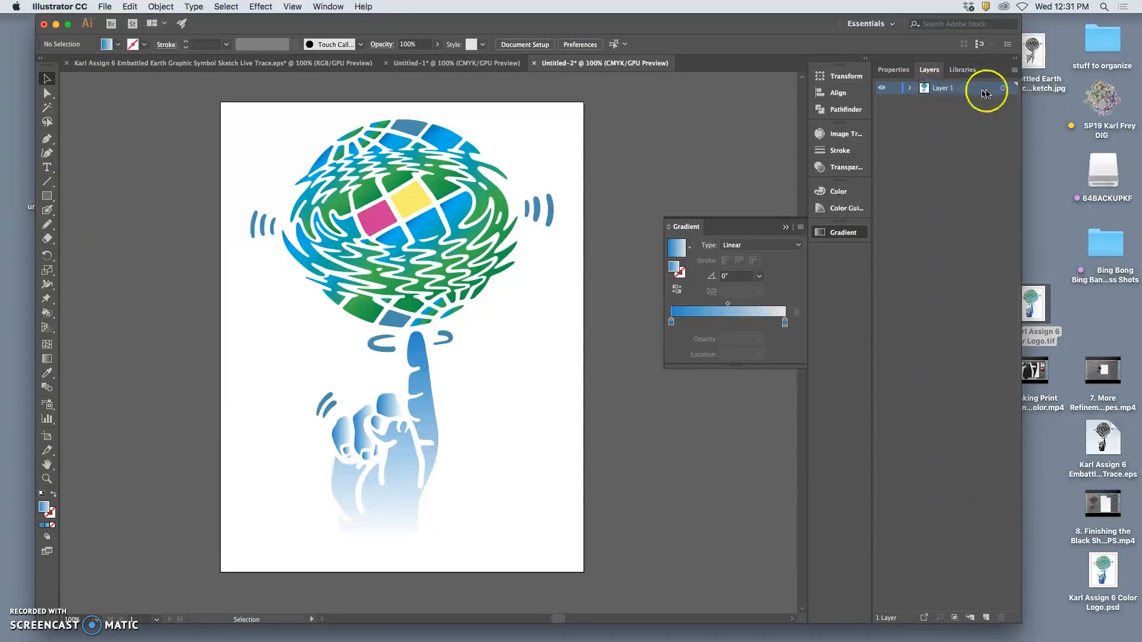
click(47, 93)
click(372, 227)
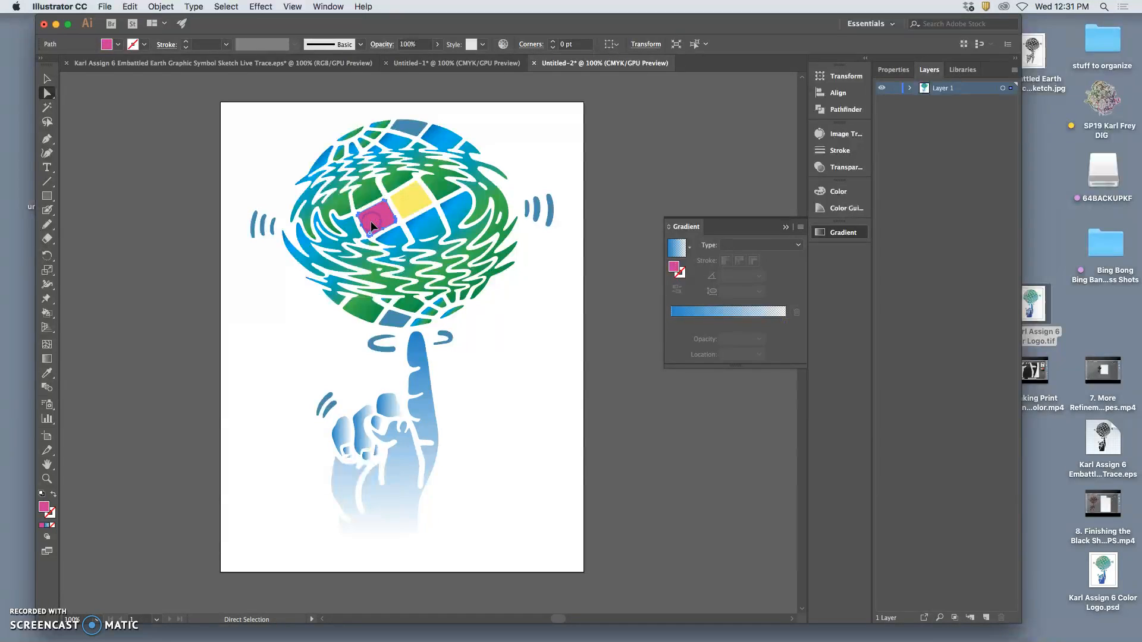
super+click(408, 198)
click(541, 283)
click(388, 217)
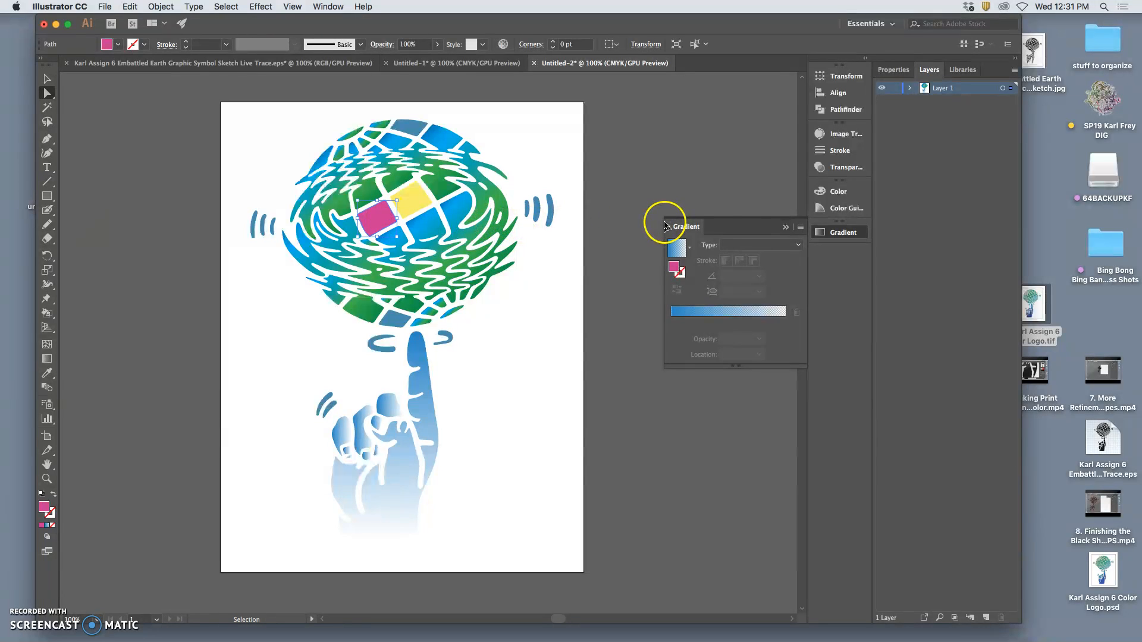
click(986, 618)
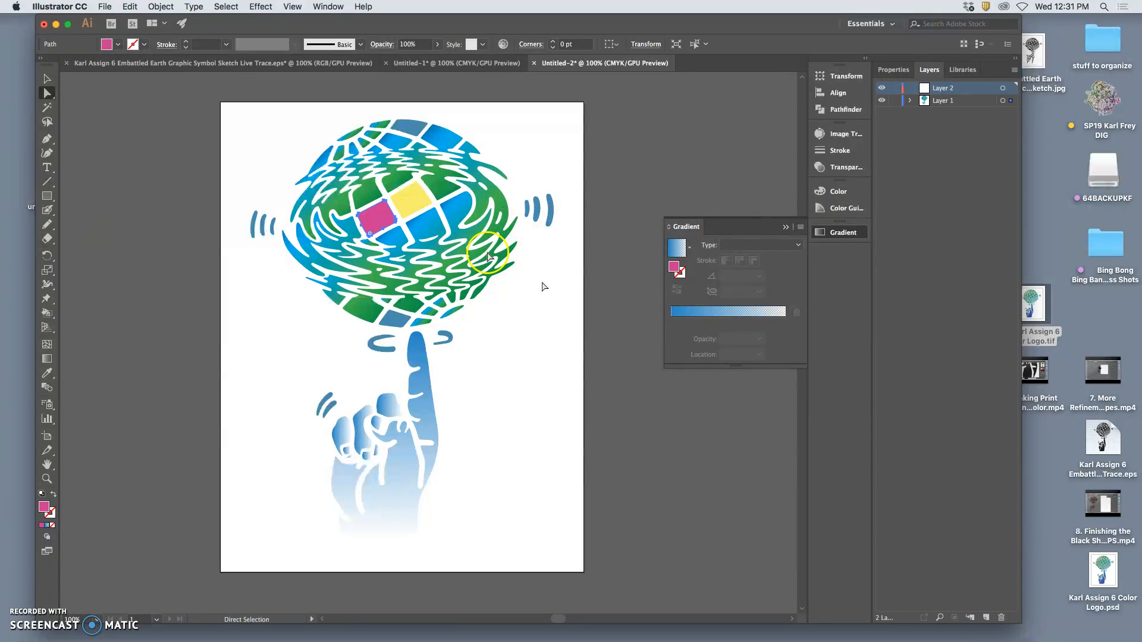
click(130, 6)
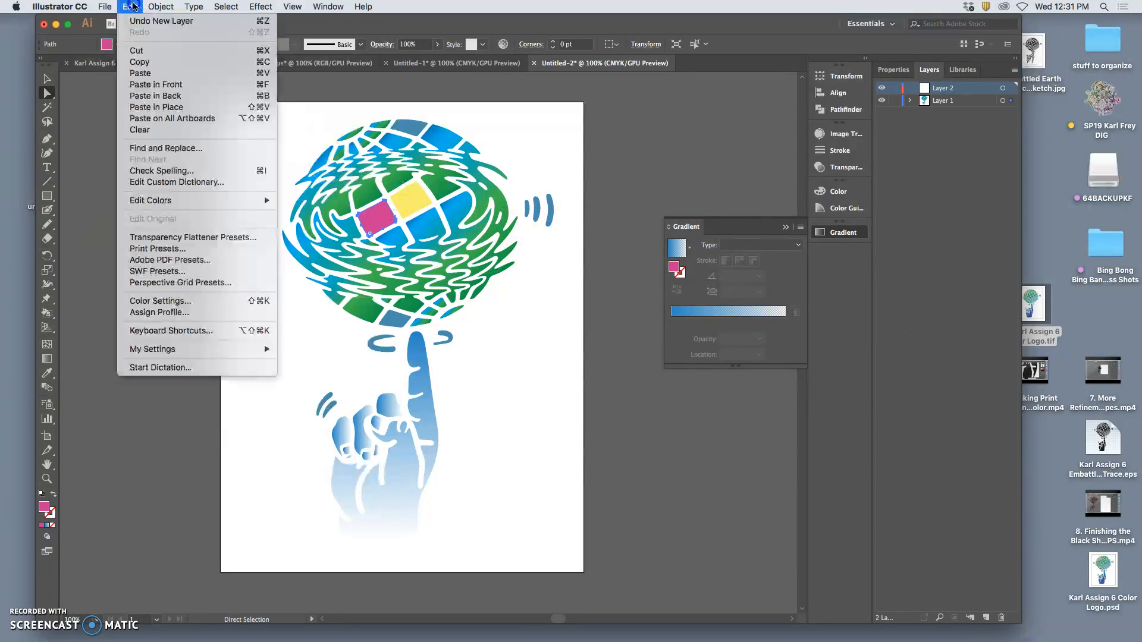
click(149, 107)
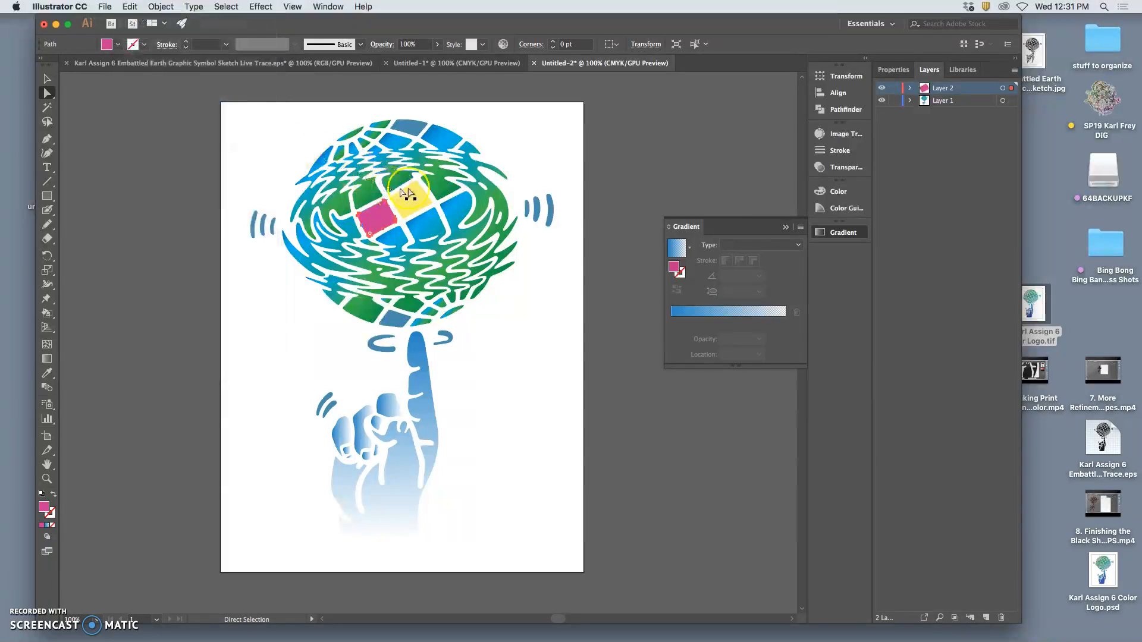
Fill the pink tile's copy with the hand's fading blue gradient using the Eyedropper, deselect it, and toggle Layer 2's visibility
click(48, 372)
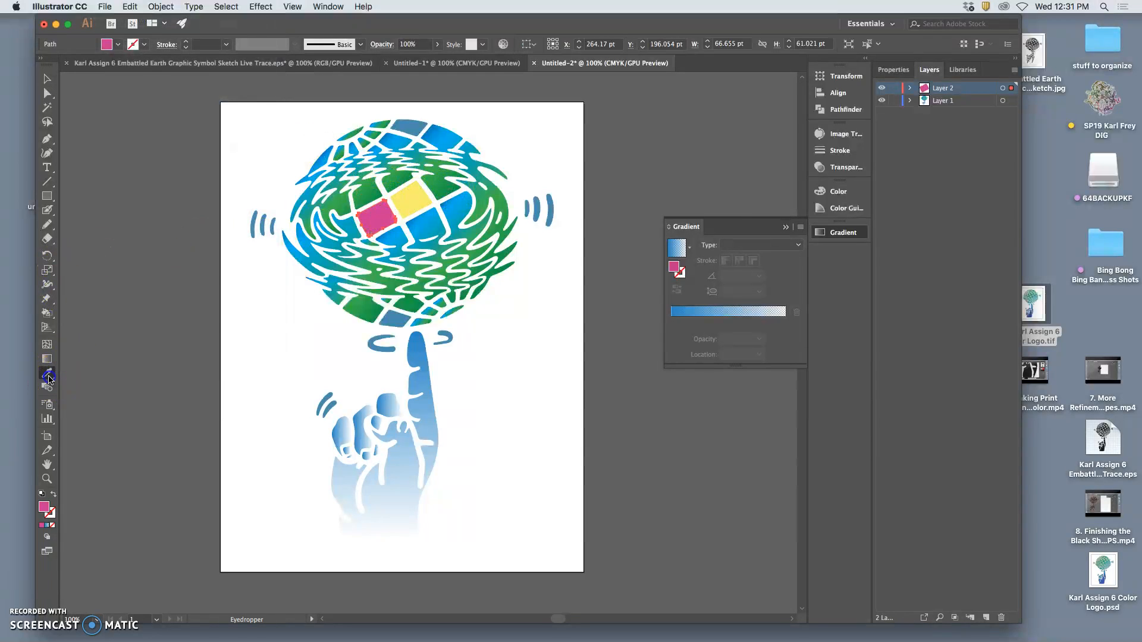
click(425, 352)
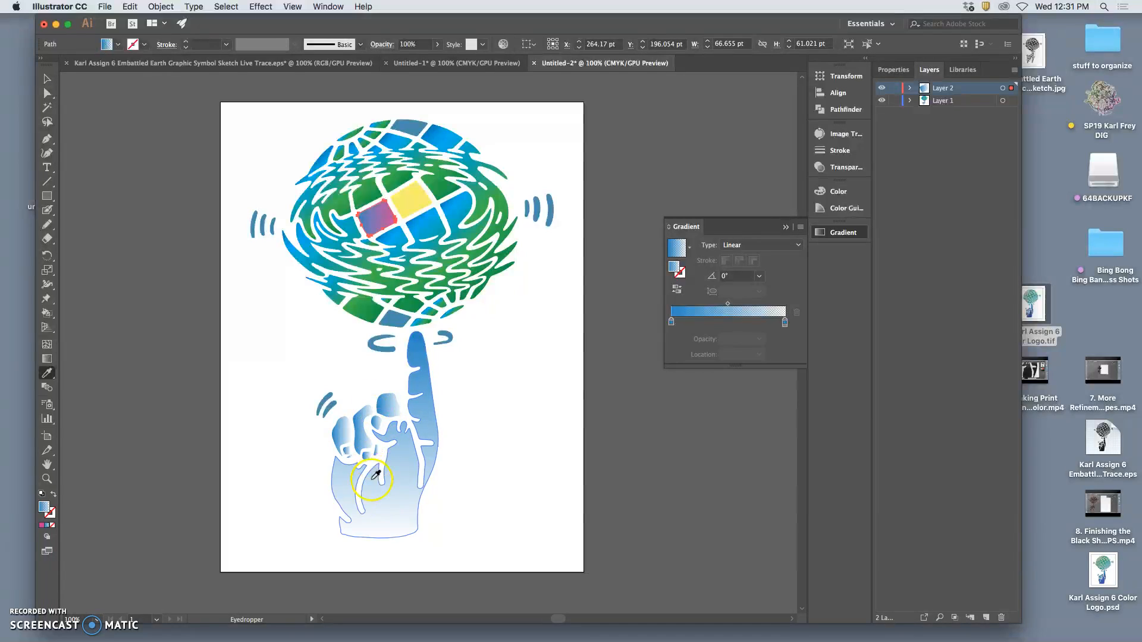
click(47, 122)
click(121, 138)
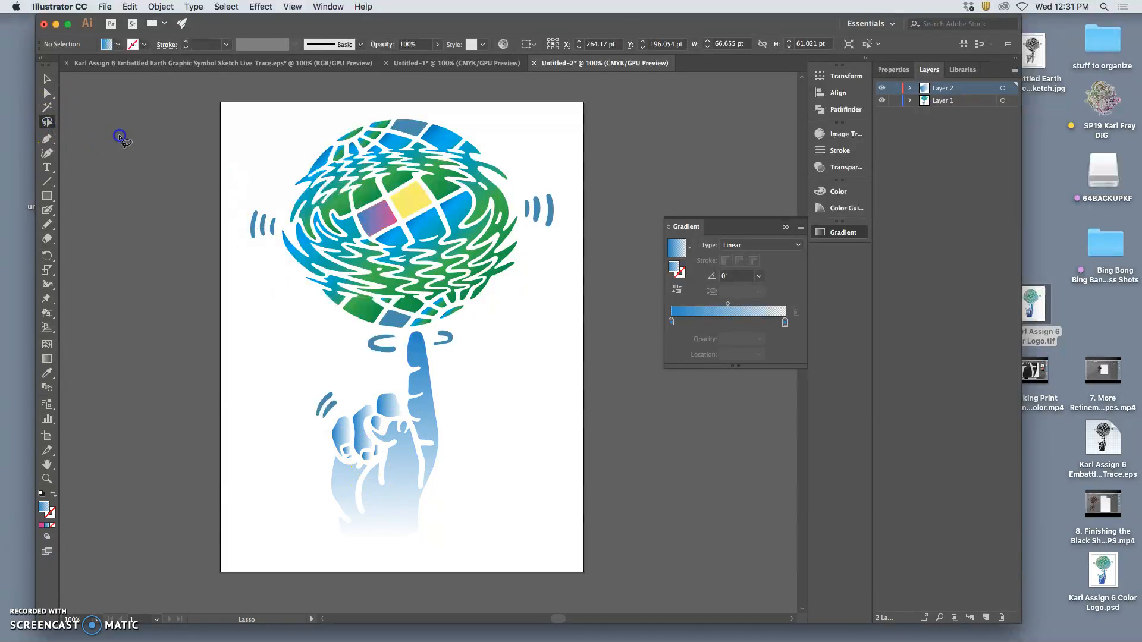
click(883, 88)
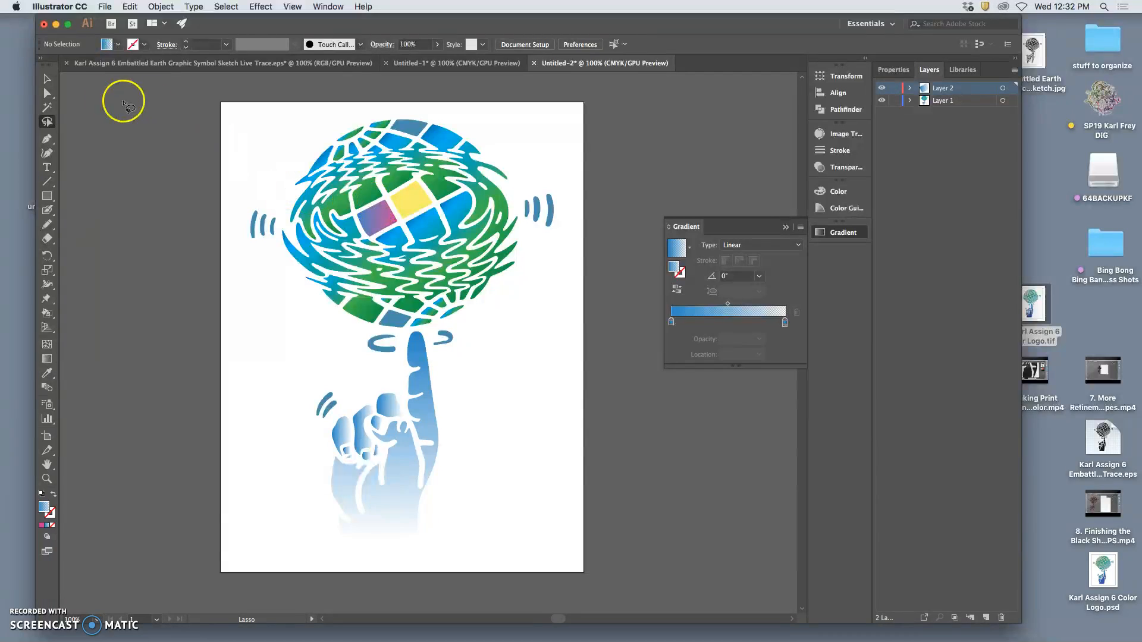
Copy the globe's yellow tile and paste it in place on Layer 2
click(47, 93)
click(408, 196)
drag(395, 232, 382, 237)
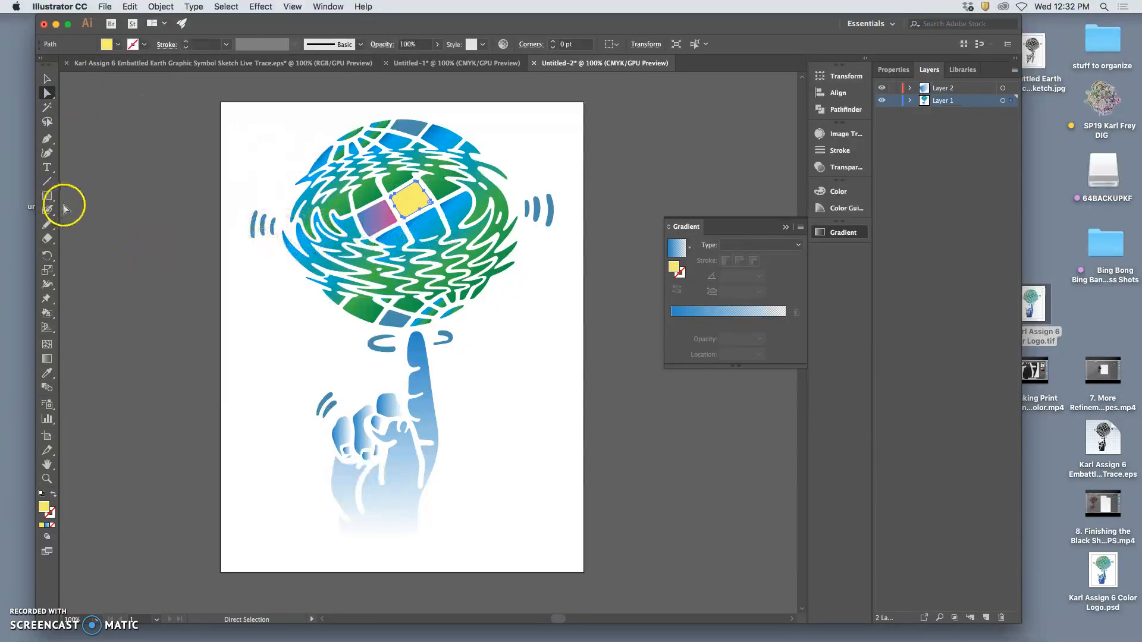
click(968, 88)
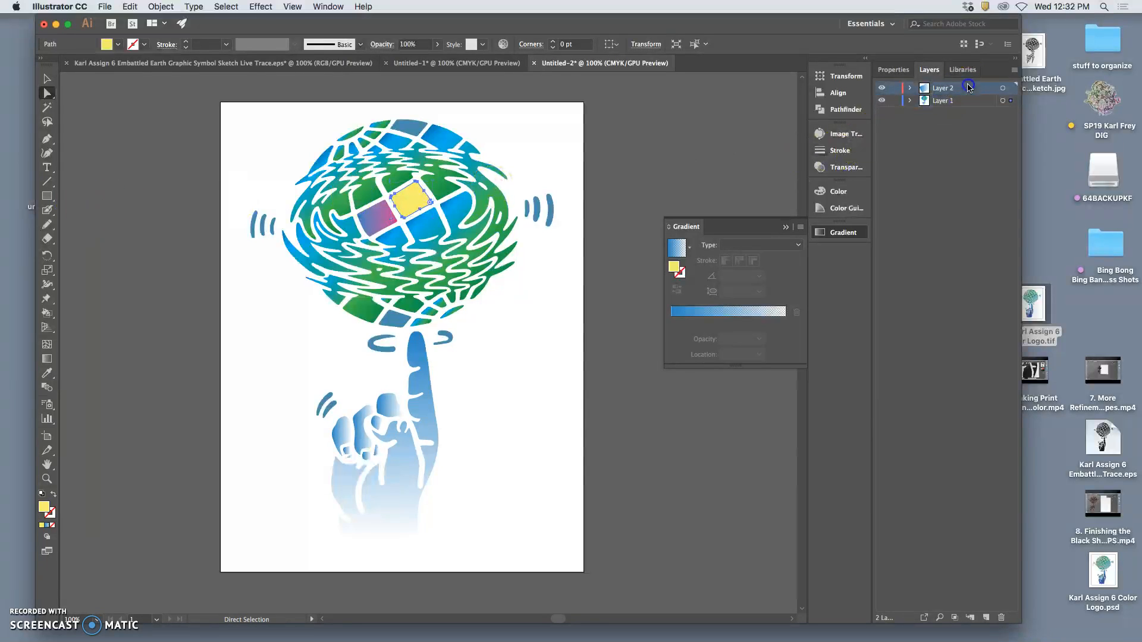
click(132, 6)
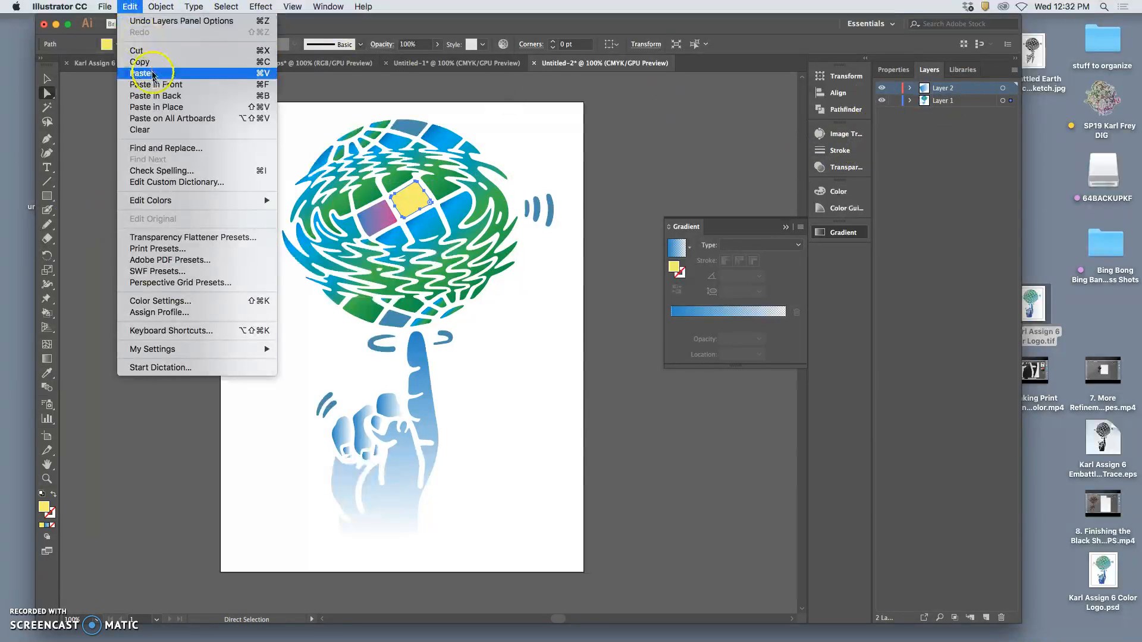
click(153, 105)
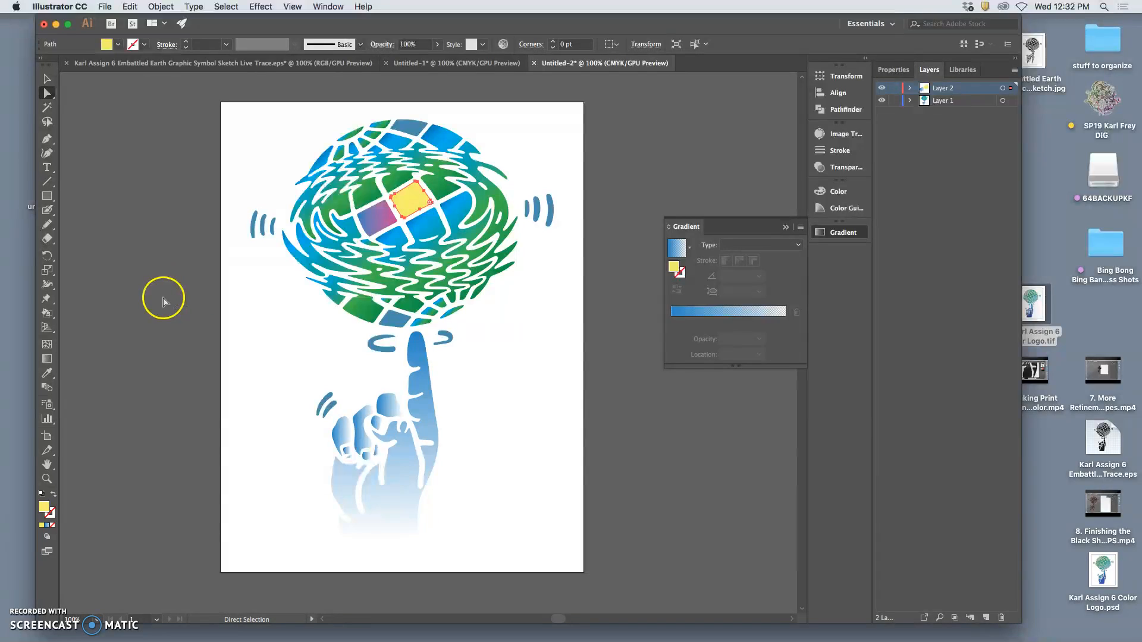
Fill the yellow tile's copy with the fingers' fading blue gradient using the Eyedropper
click(47, 373)
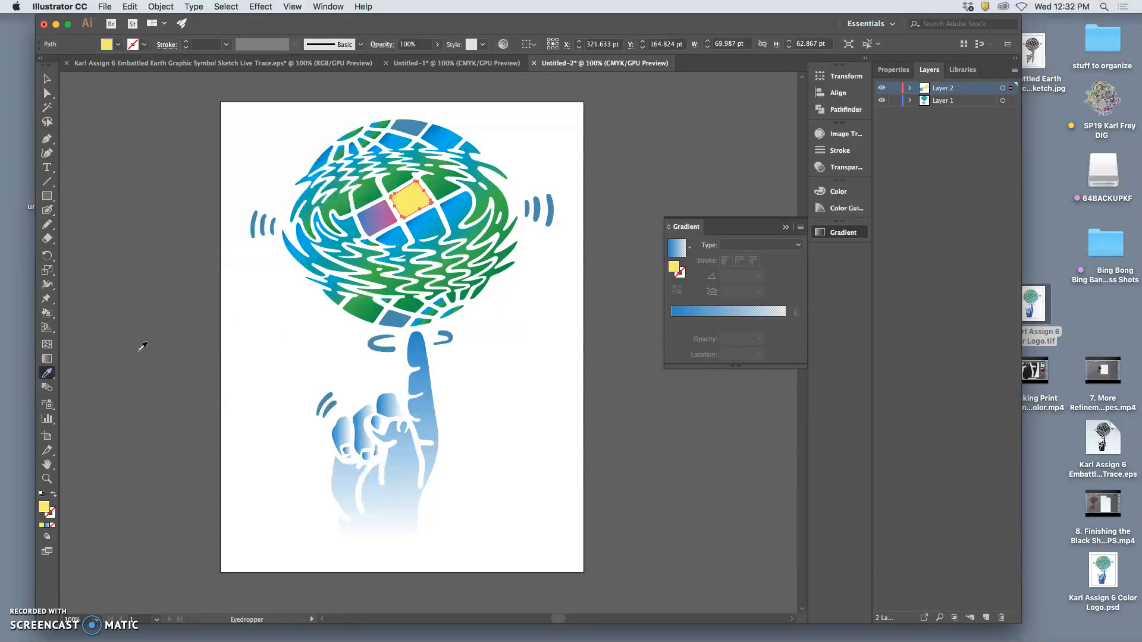
click(387, 401)
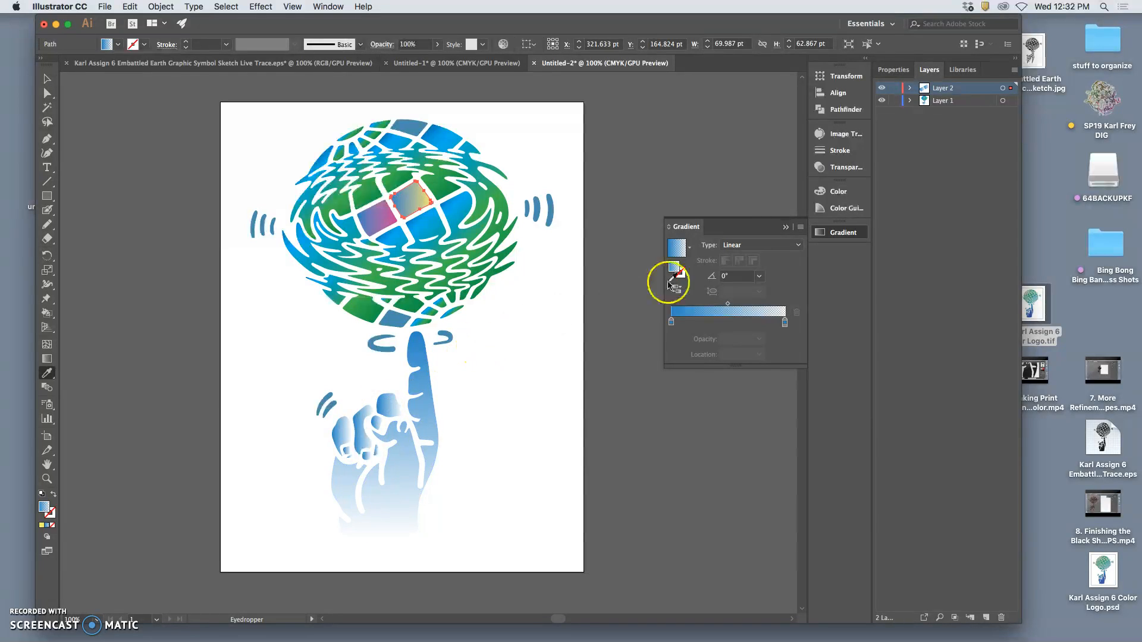
Set the gradient angle of the blue overlays on the yellow and pink tiles to -90°, then deselect
click(759, 275)
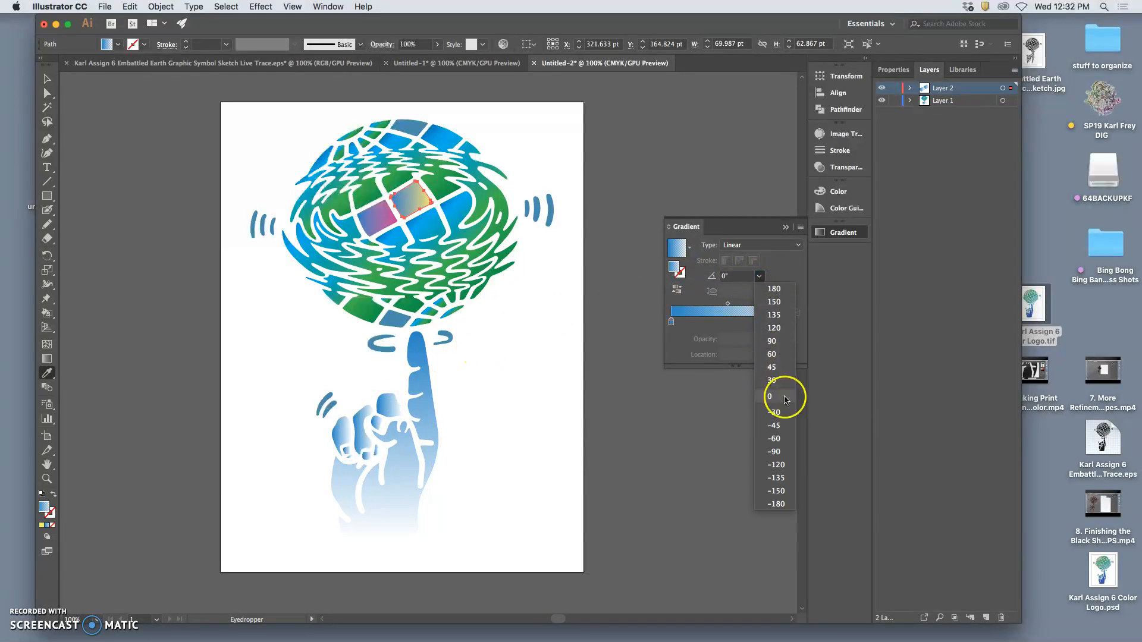
click(775, 452)
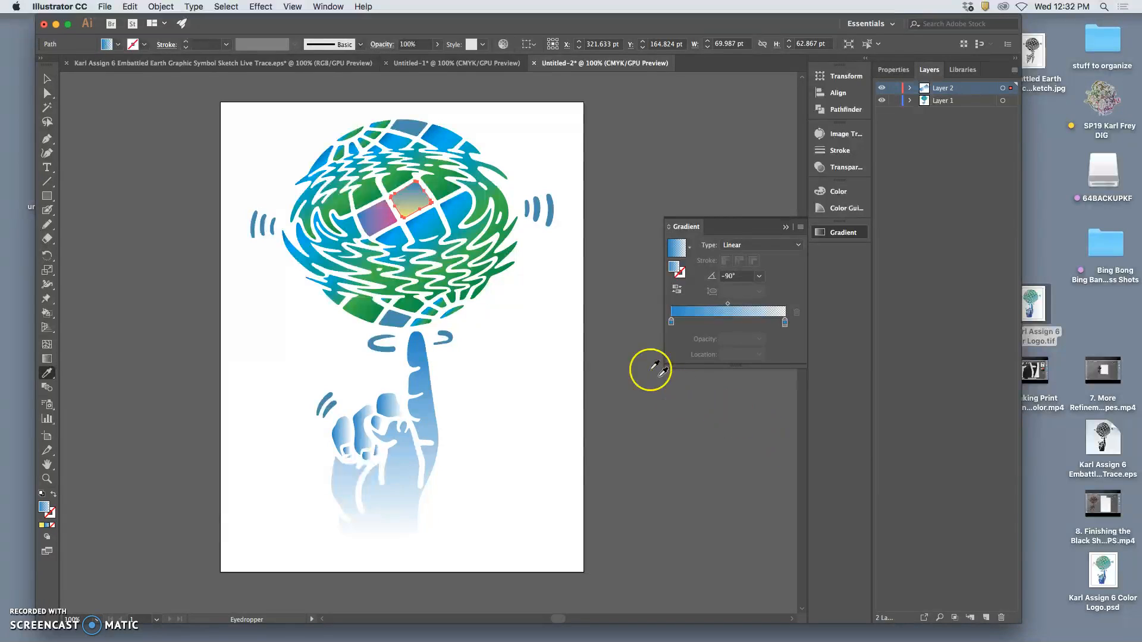
click(48, 93)
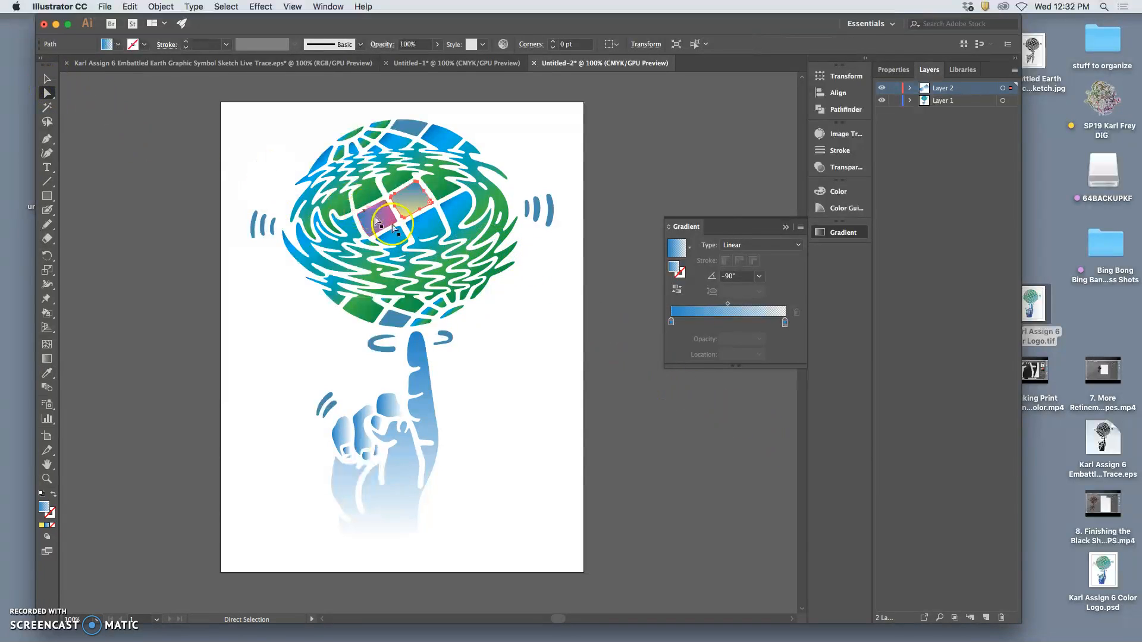
click(376, 218)
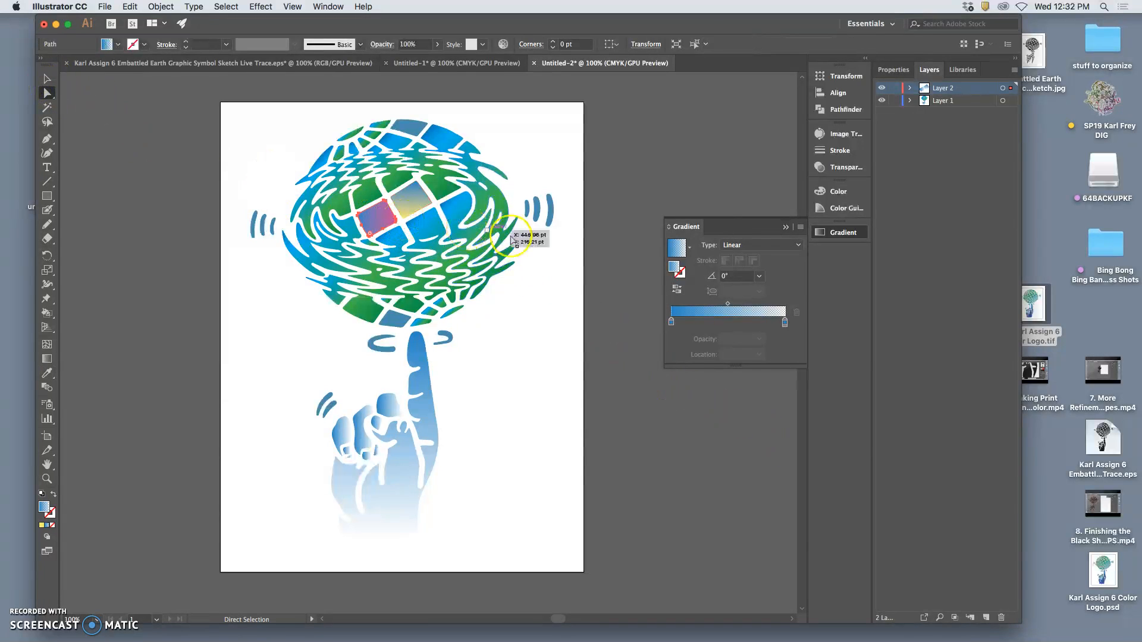
click(758, 277)
click(768, 451)
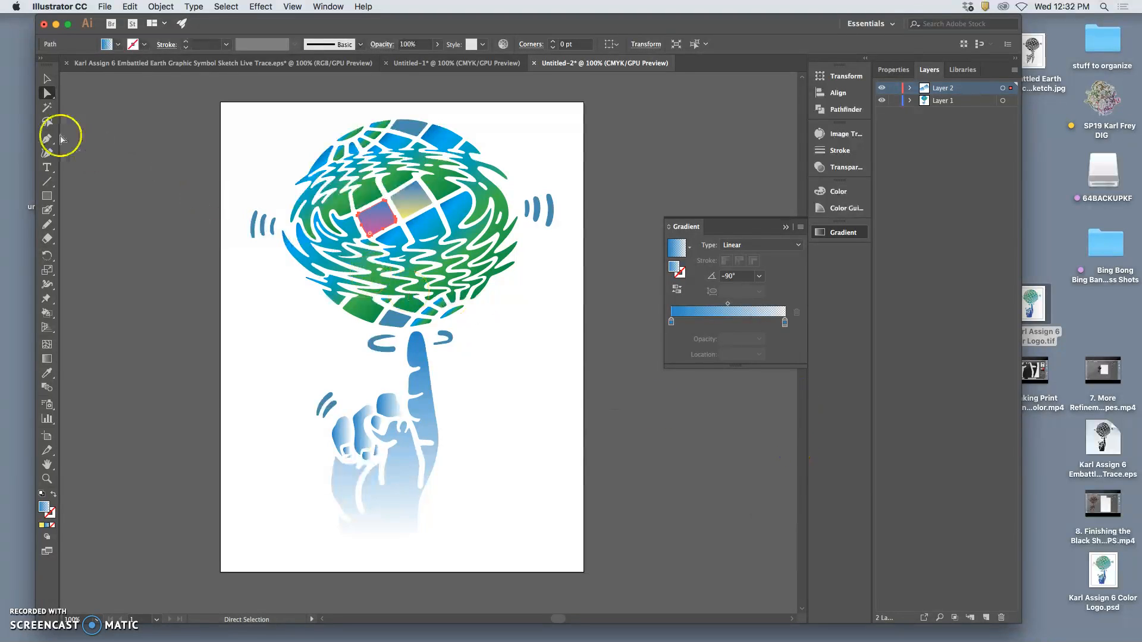
click(47, 122)
click(115, 145)
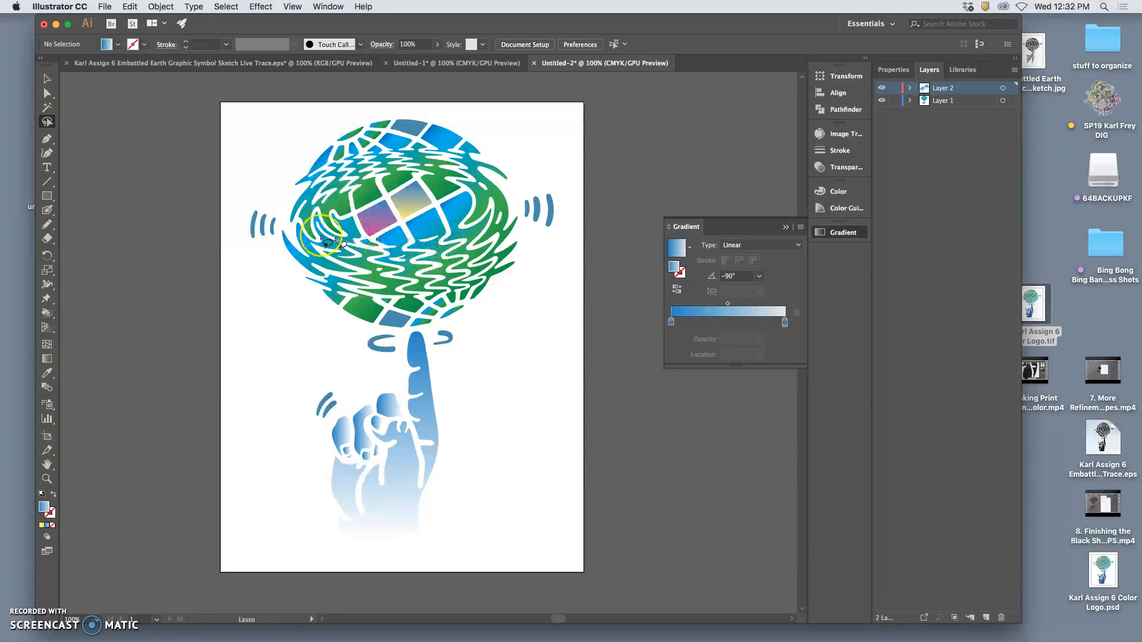
Paste a copy of the wavy strip below the pink tile in place on Layer 2 and give it the pink tile overlay's blue gradient
click(47, 93)
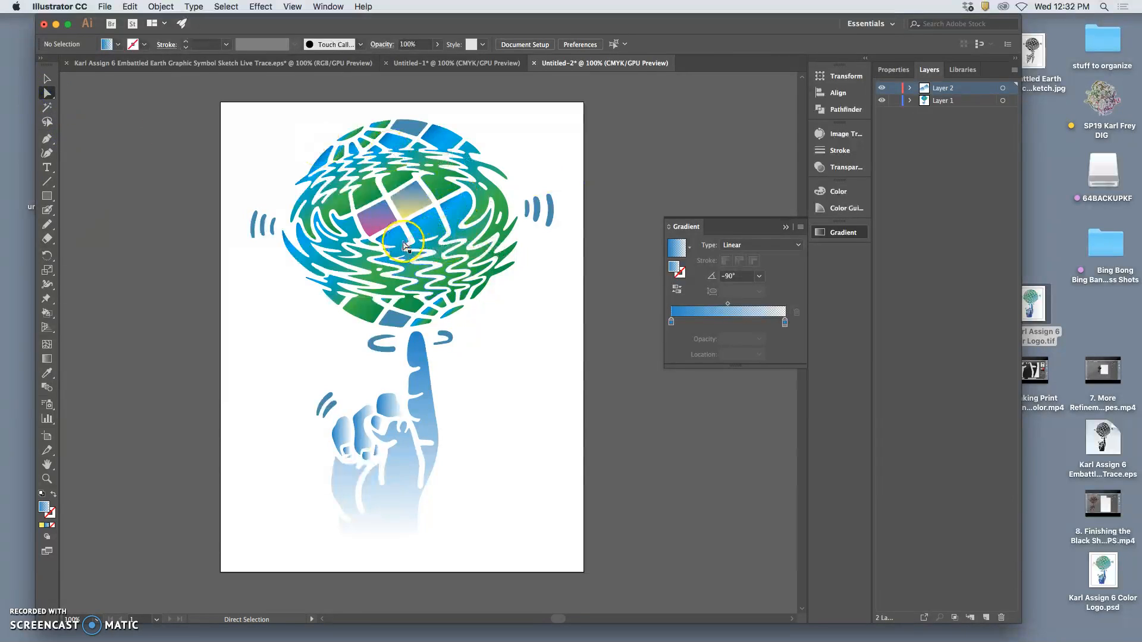
click(429, 236)
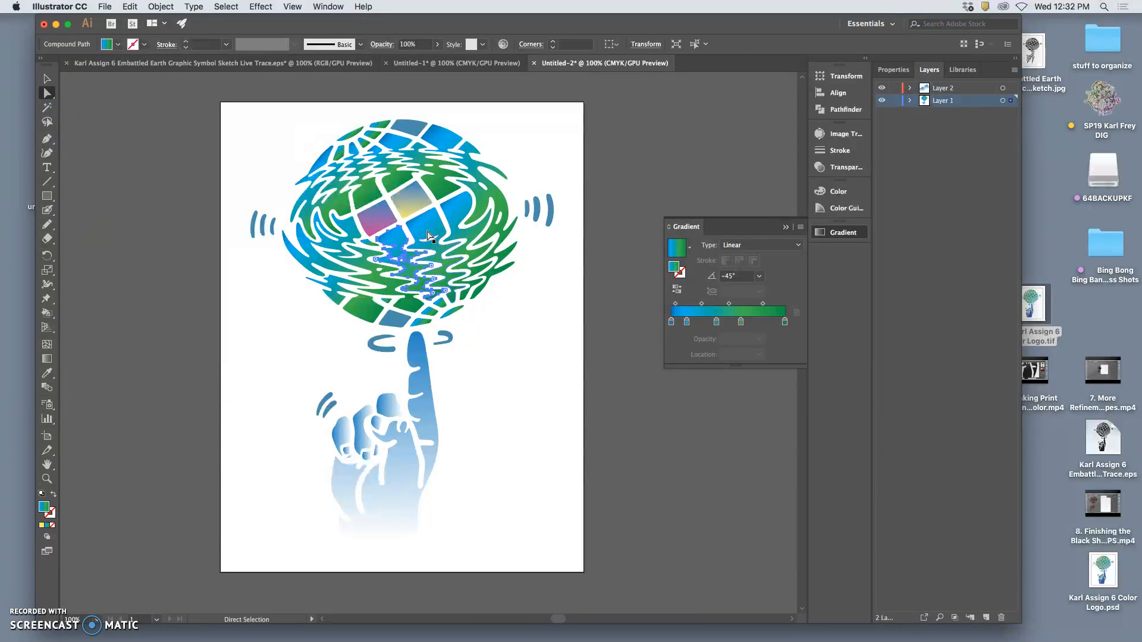
click(396, 239)
click(956, 89)
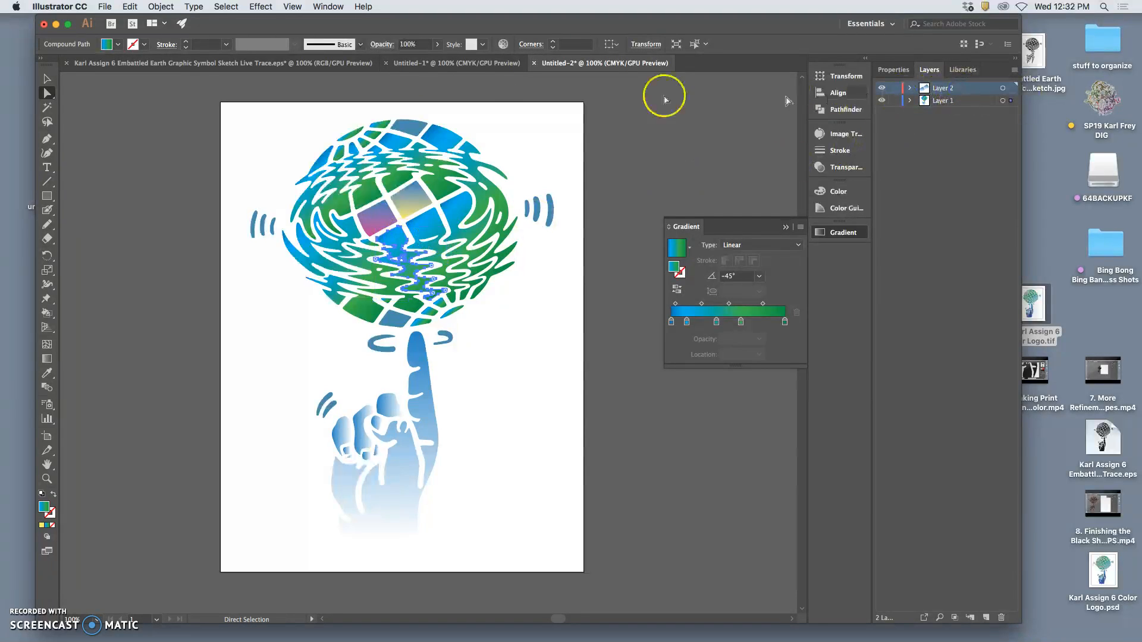
click(131, 7)
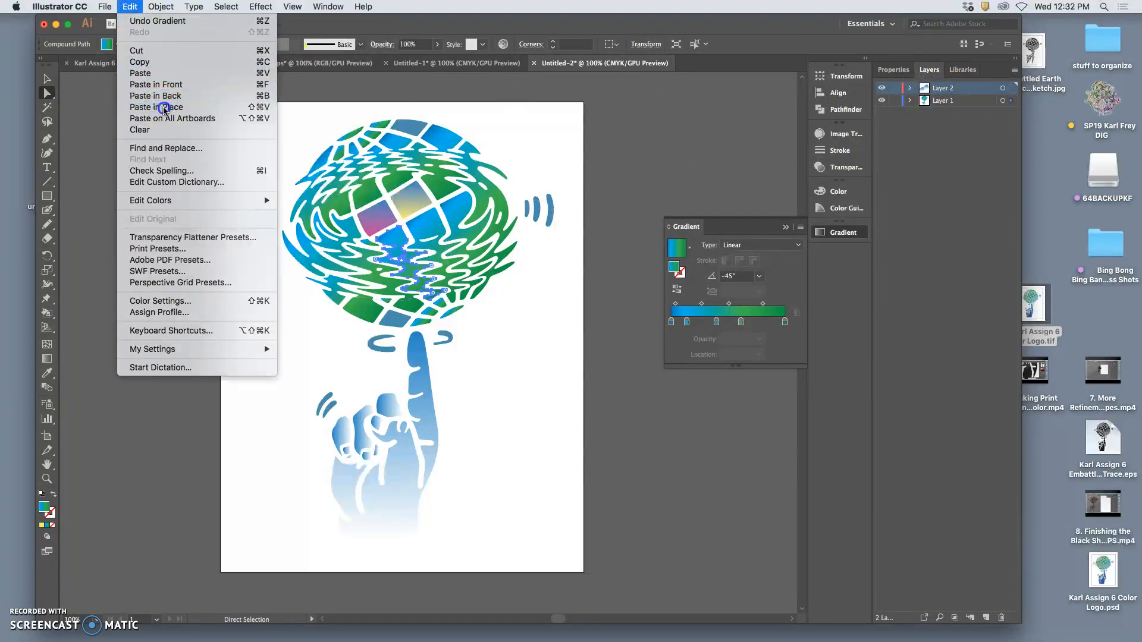
click(161, 107)
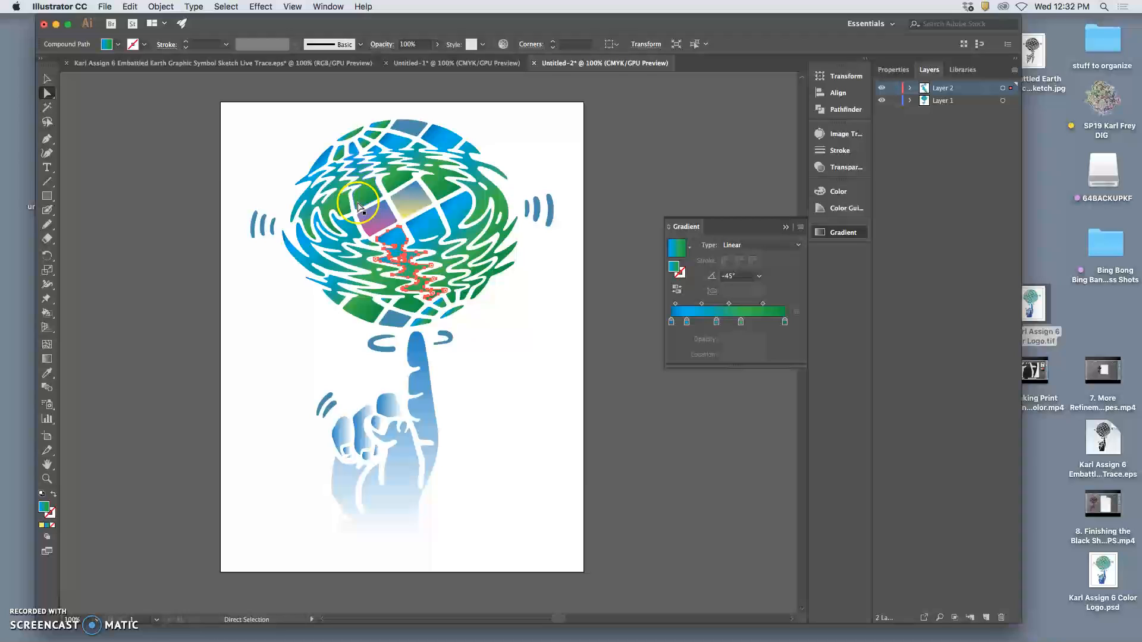
click(47, 373)
click(378, 220)
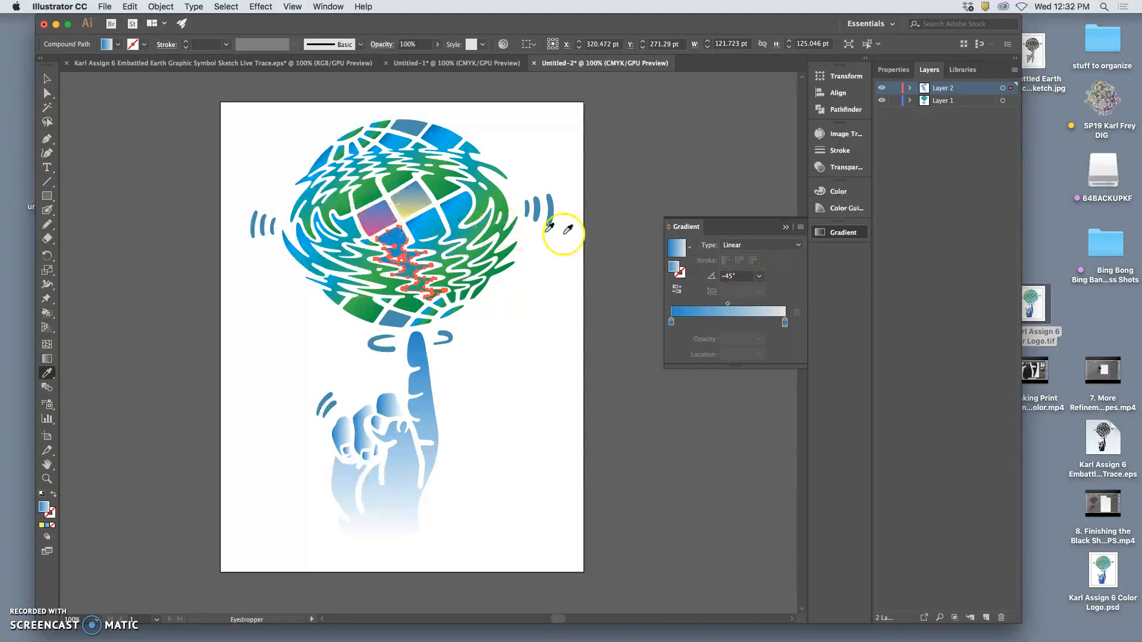
With Layer 2 hidden, fill the original strip below the pink tile with the tile's pink, then show Layer 2 and deselect
click(882, 90)
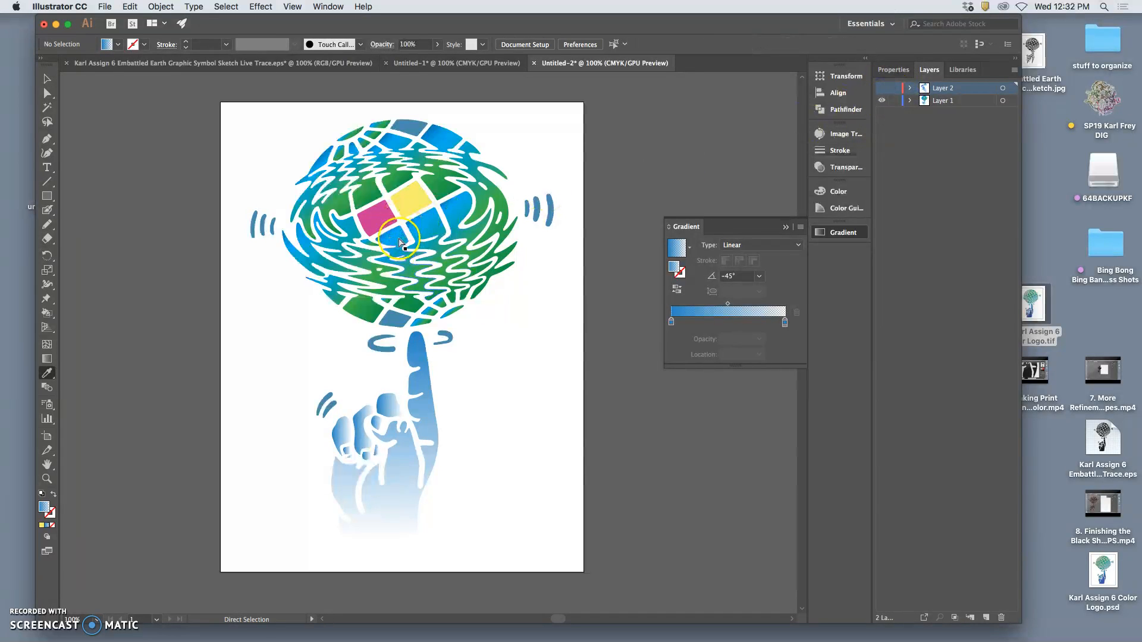
super+click(399, 243)
click(375, 219)
click(882, 89)
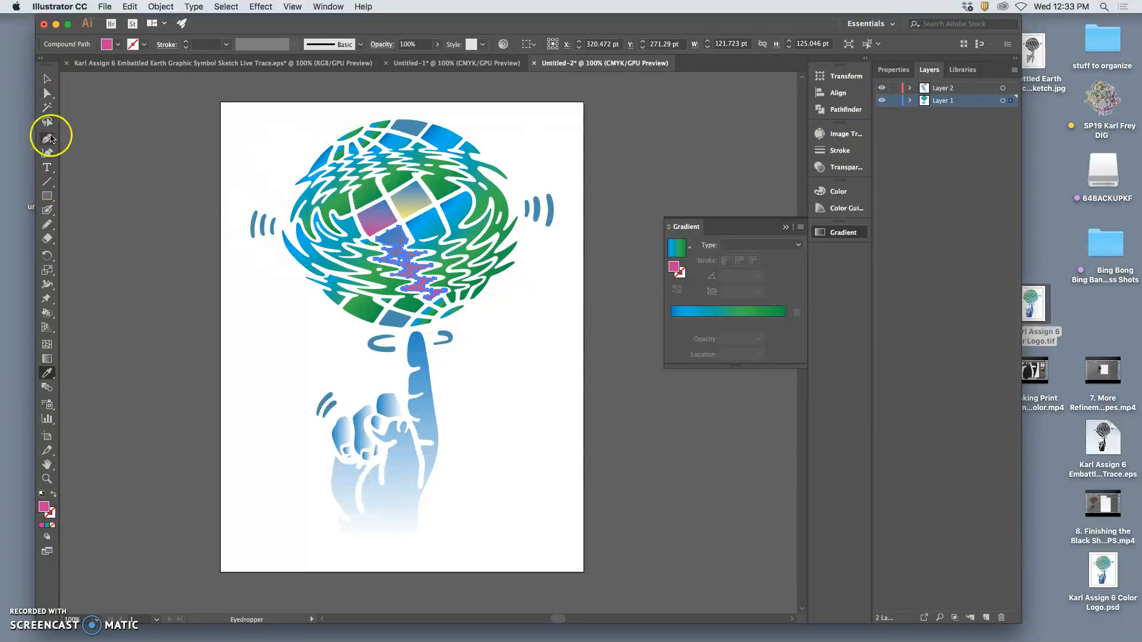
click(130, 141)
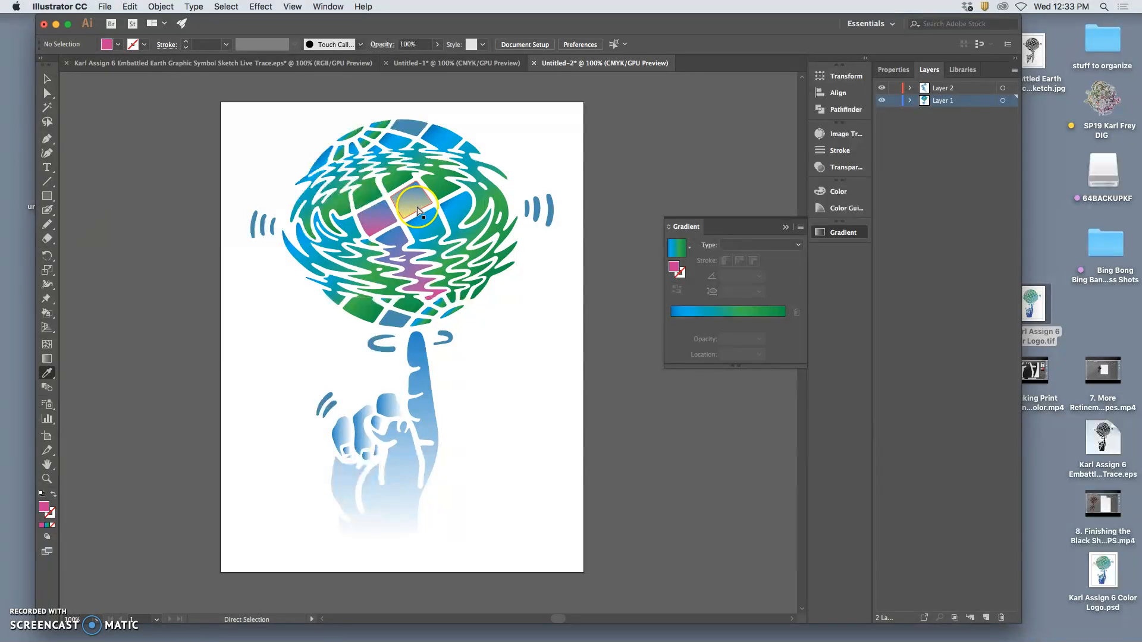
Hide Layer 2 and fill the wavy strip below the yellow tile with that tile's yellow using the Eyedropper
click(881, 88)
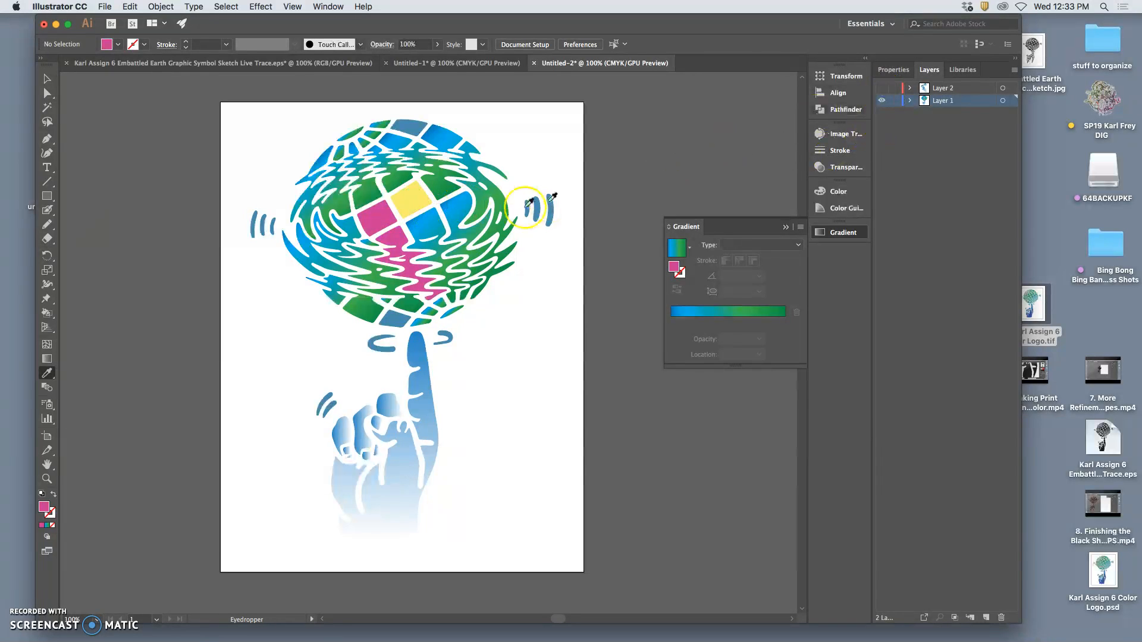
click(421, 226)
click(415, 196)
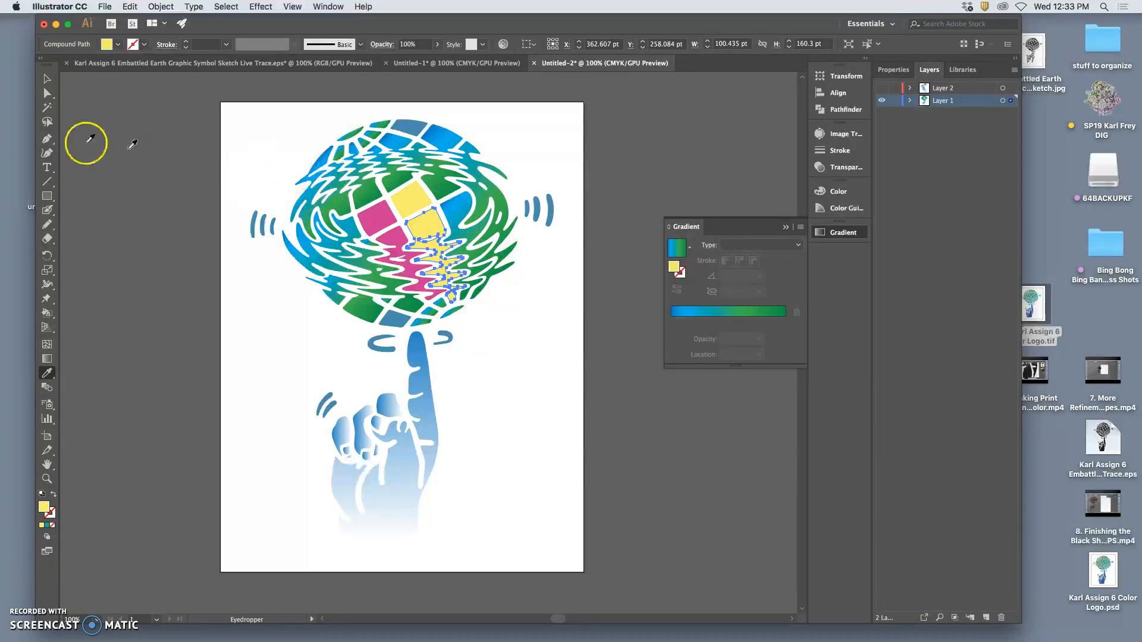
Make Layer 2 active and visible, and paste a copy of the yellow wavy strip in place
click(47, 122)
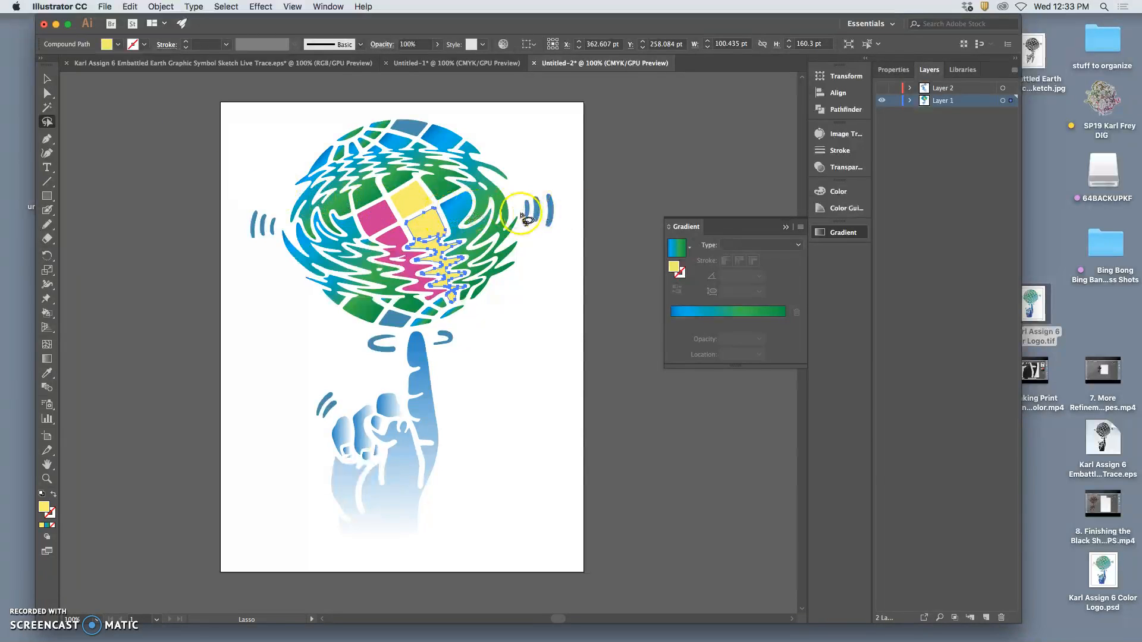
click(559, 173)
mouse_move(436, 229)
mouse_down()
mouse_move(434, 215)
mouse_move(428, 232)
mouse_up()
click(955, 88)
click(882, 88)
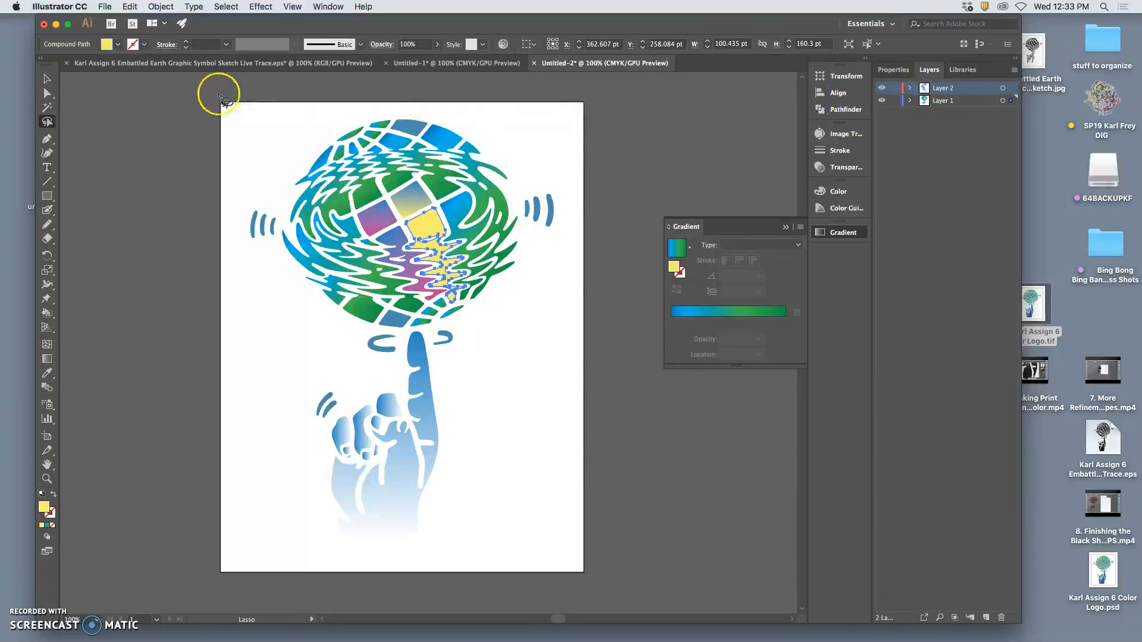
click(130, 6)
click(156, 107)
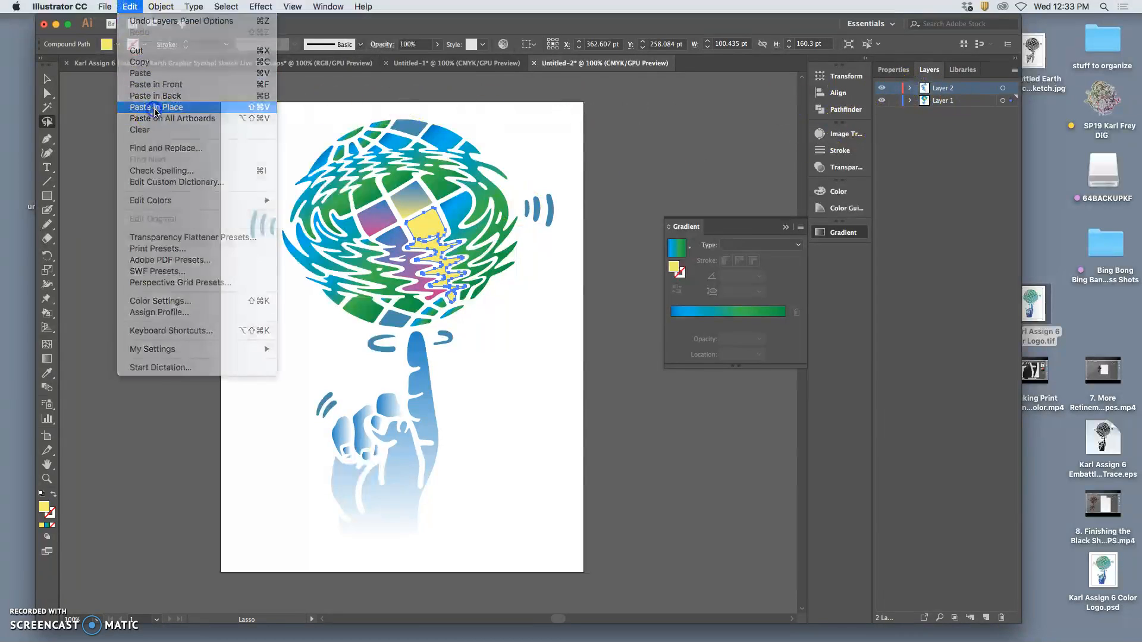
Fill the yellow strip's copy with the hand's fading blue gradient, set its angle to 90°, and deselect
click(47, 375)
click(421, 470)
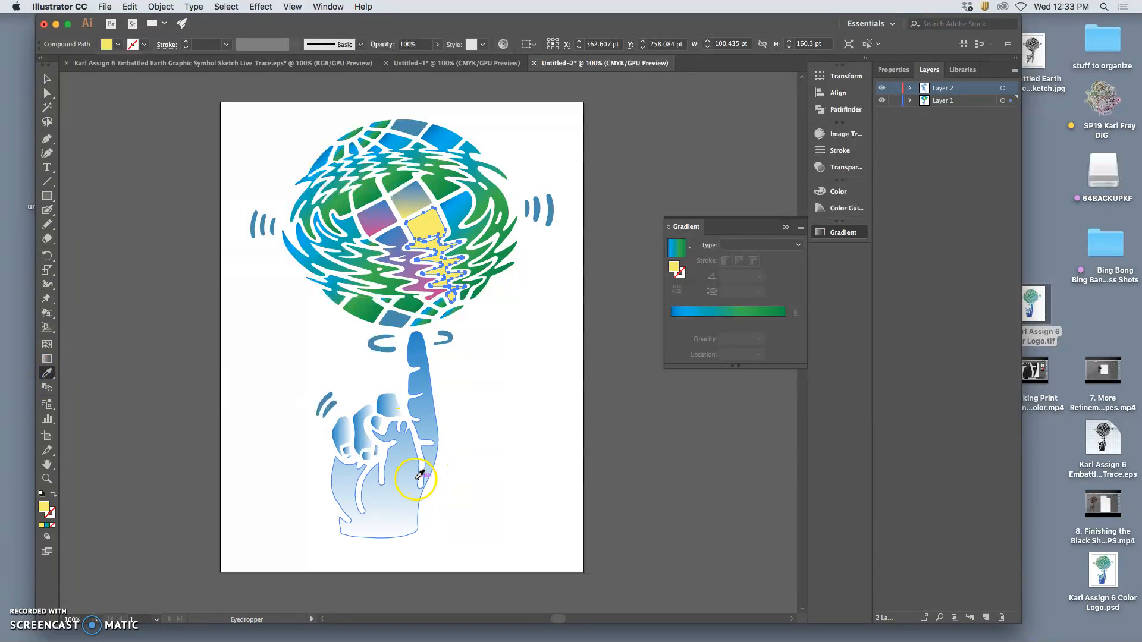
click(197, 244)
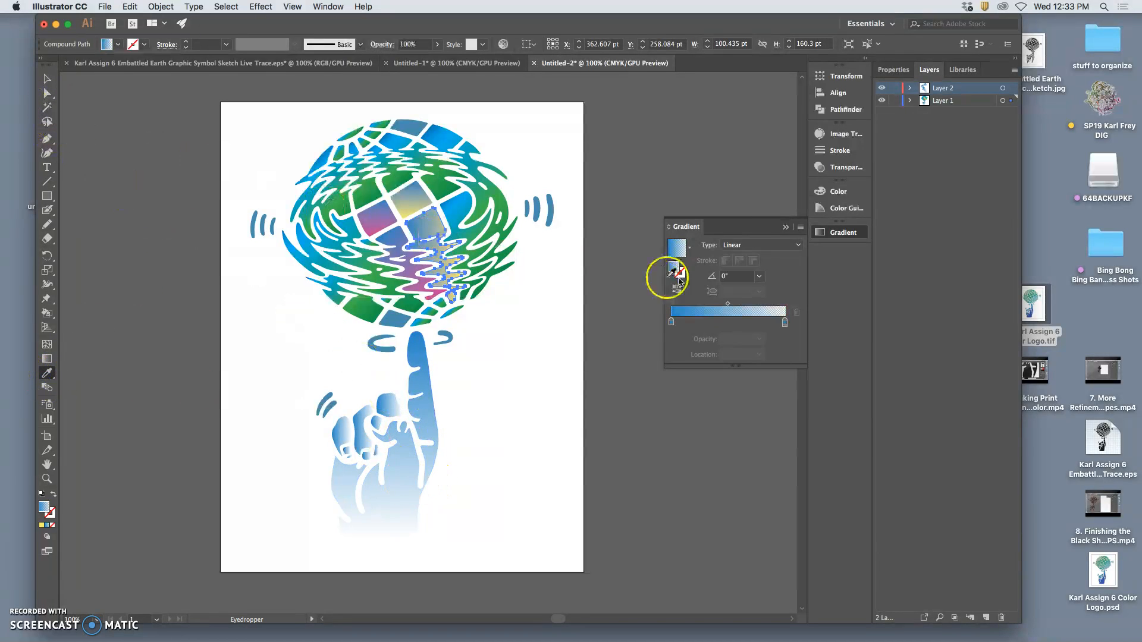
click(759, 276)
click(775, 451)
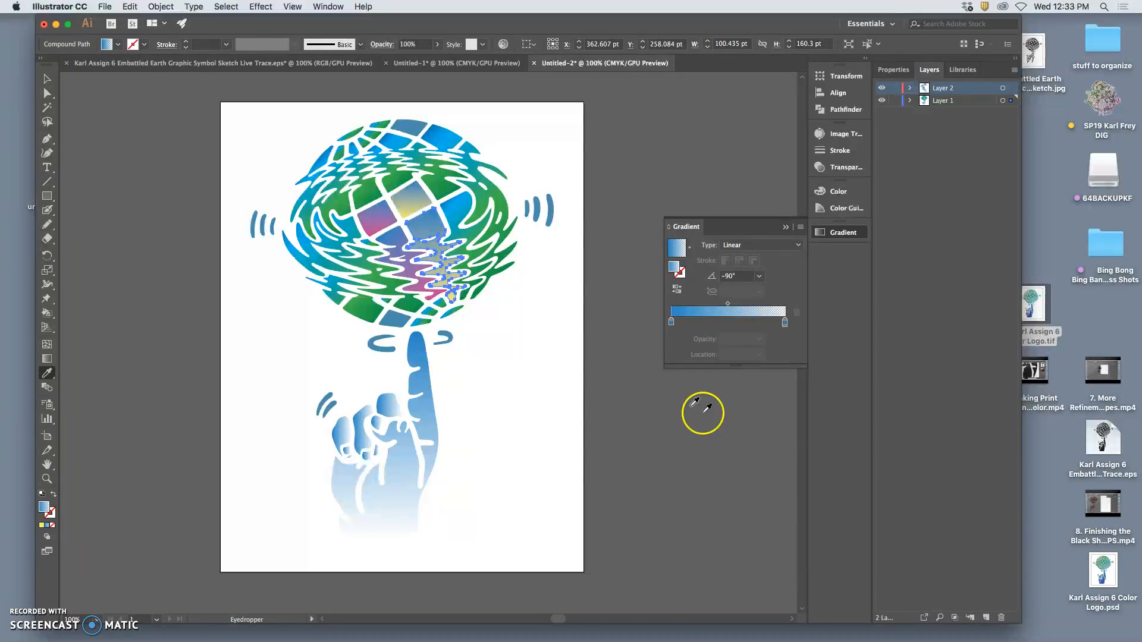
click(760, 277)
click(775, 342)
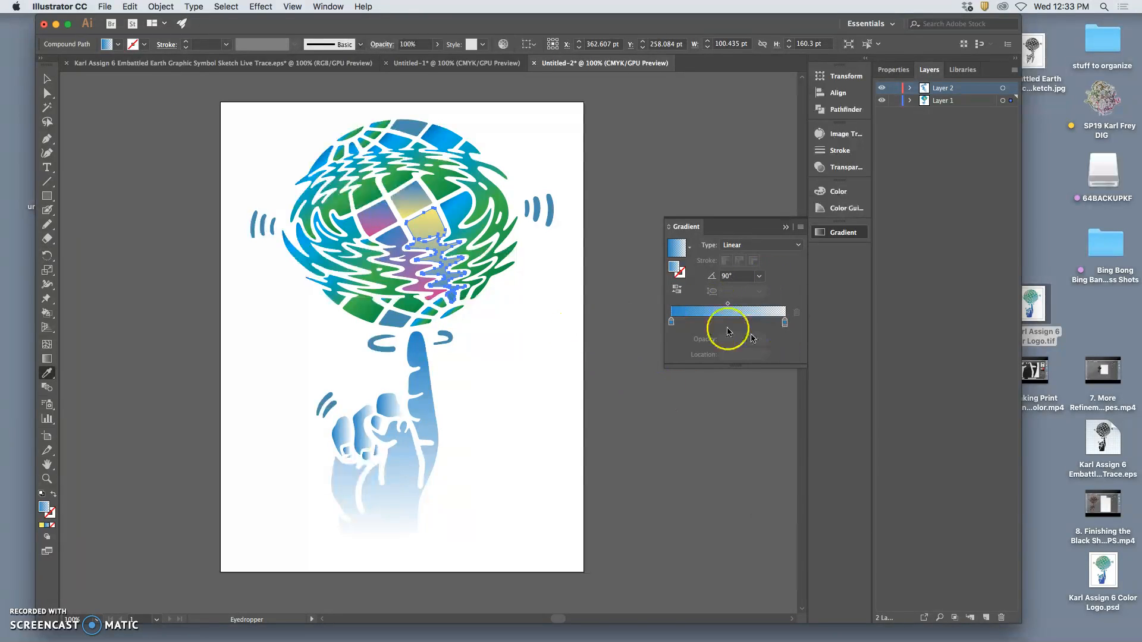
click(47, 93)
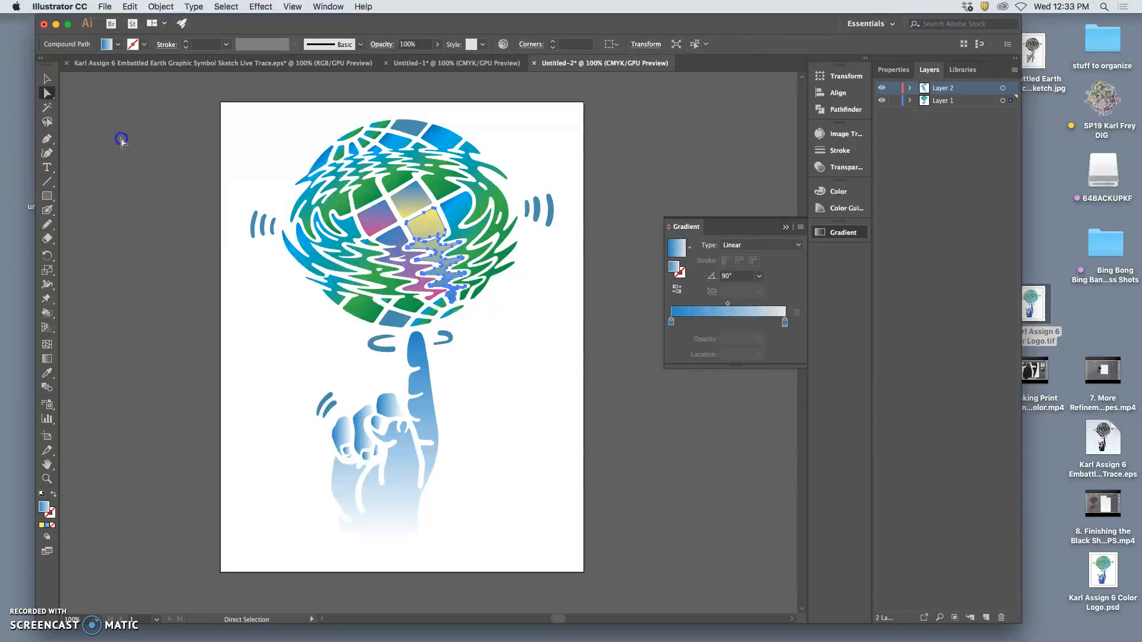
click(122, 140)
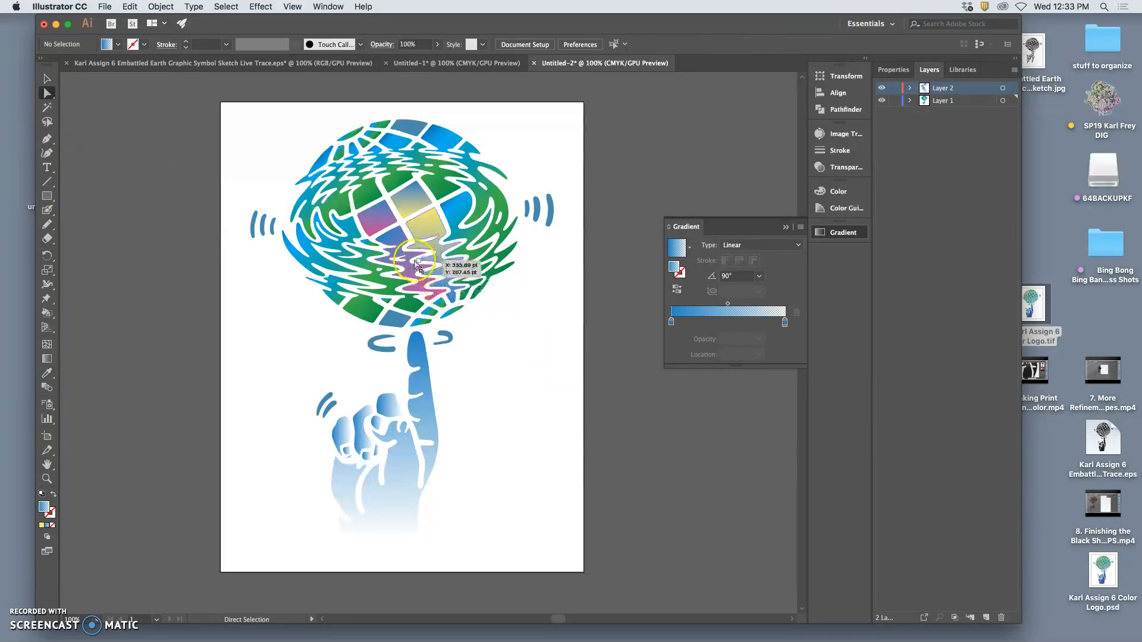
Set the gradient angle of the blue overlay on the pink wavy strip to 45° and deselect it
click(397, 246)
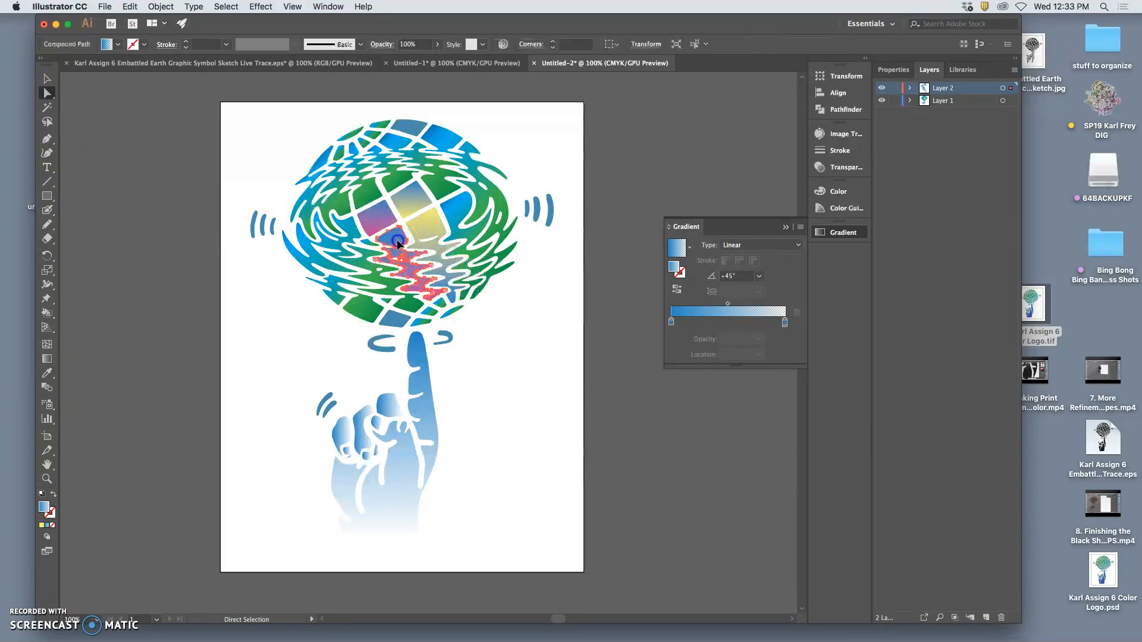
click(759, 276)
click(776, 369)
click(524, 369)
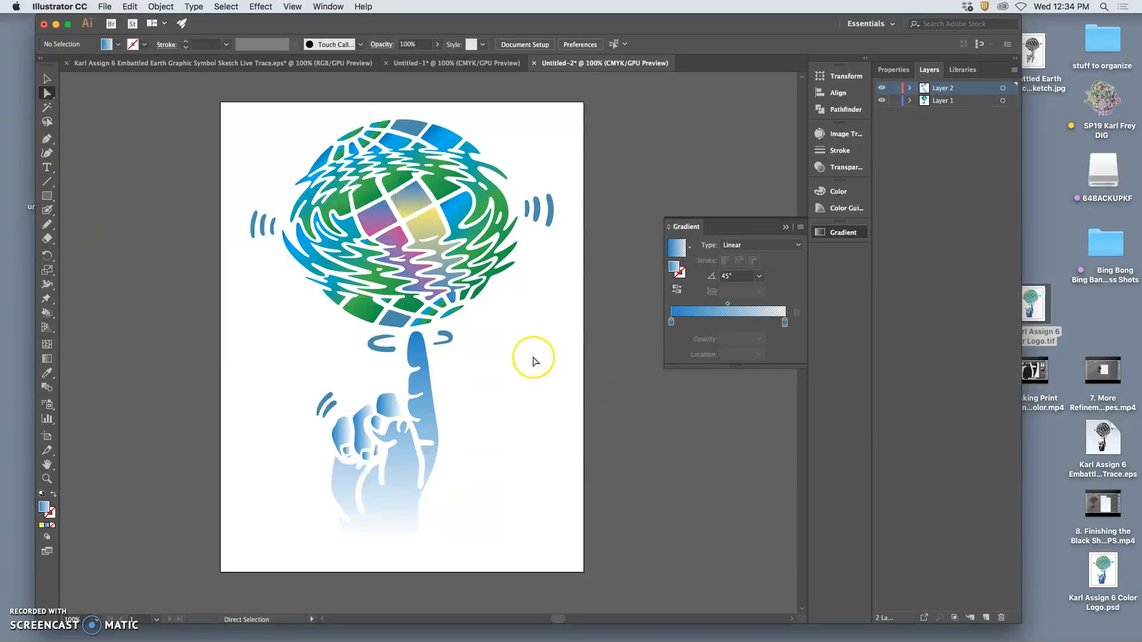
Copy the wavy blue-green section at the globe's lower left and paste it in place with Layer 2 active
scroll(534, 361, left, 3)
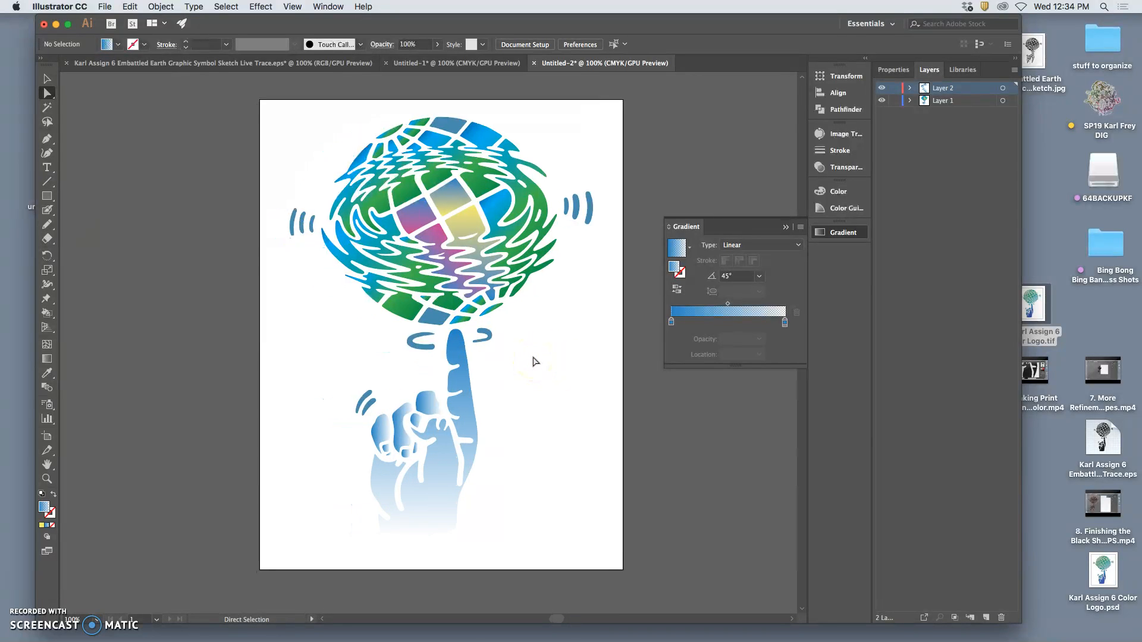
click(363, 260)
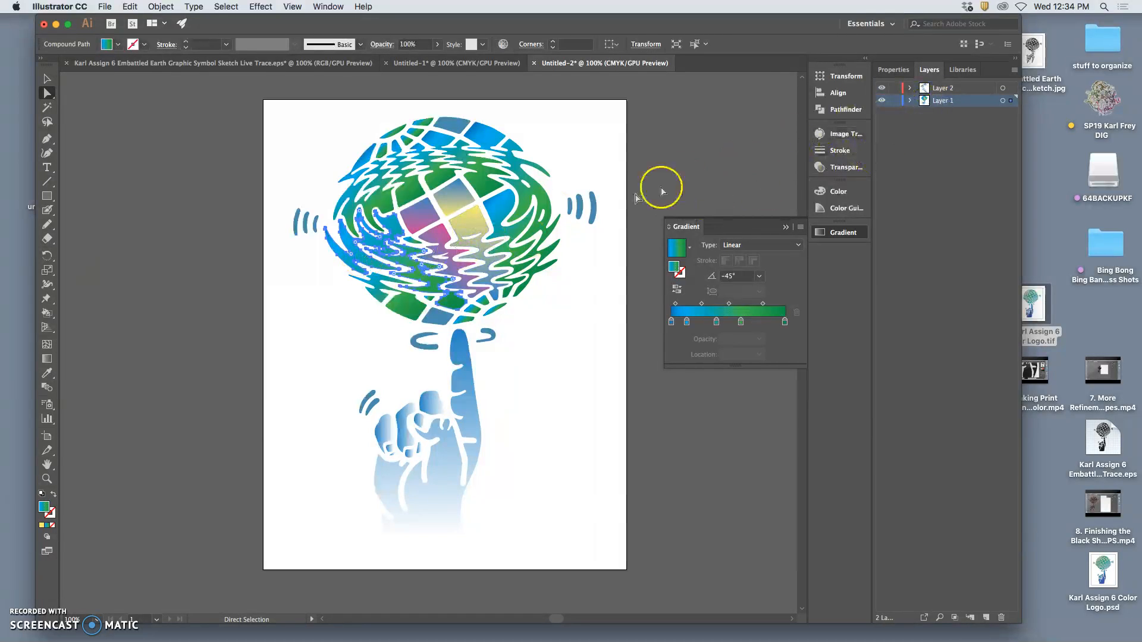
key(super)
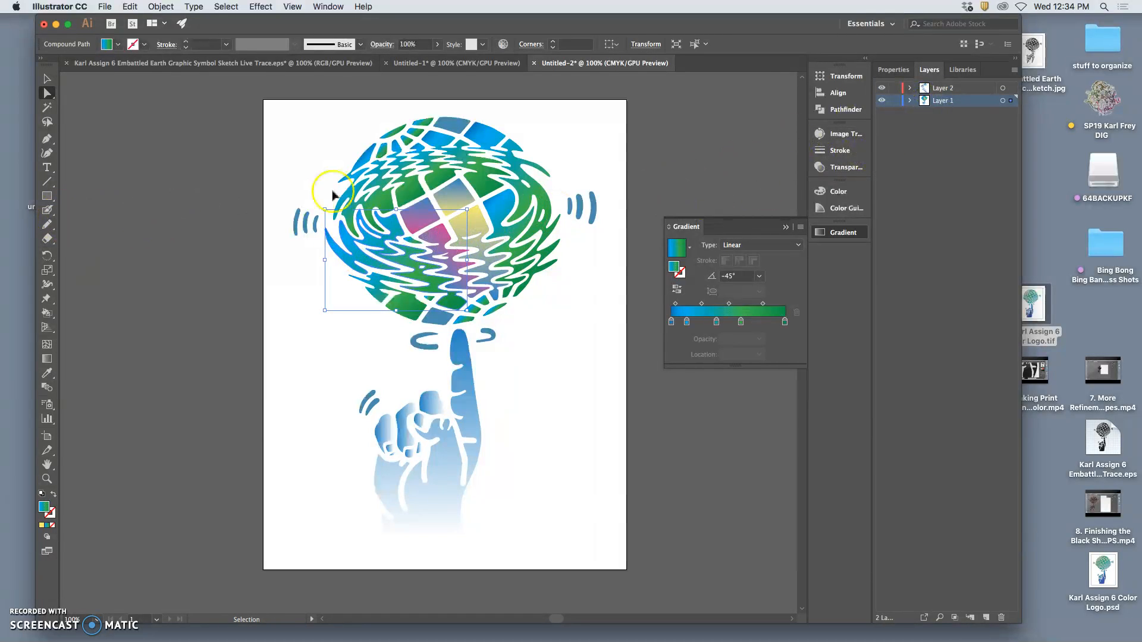
click(970, 88)
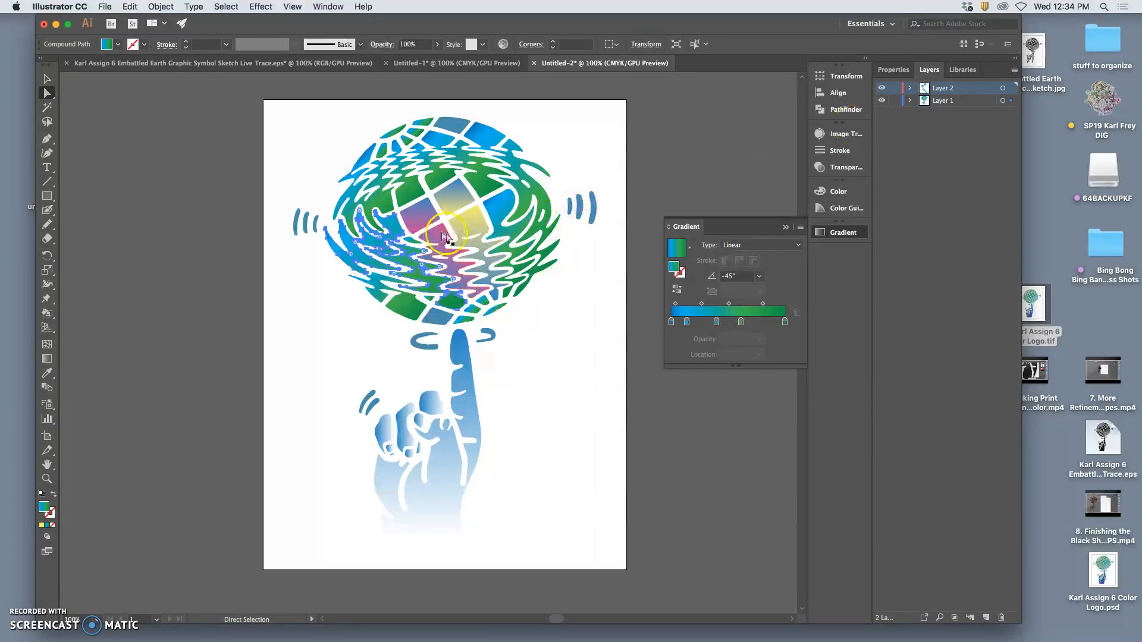
click(881, 87)
click(881, 87)
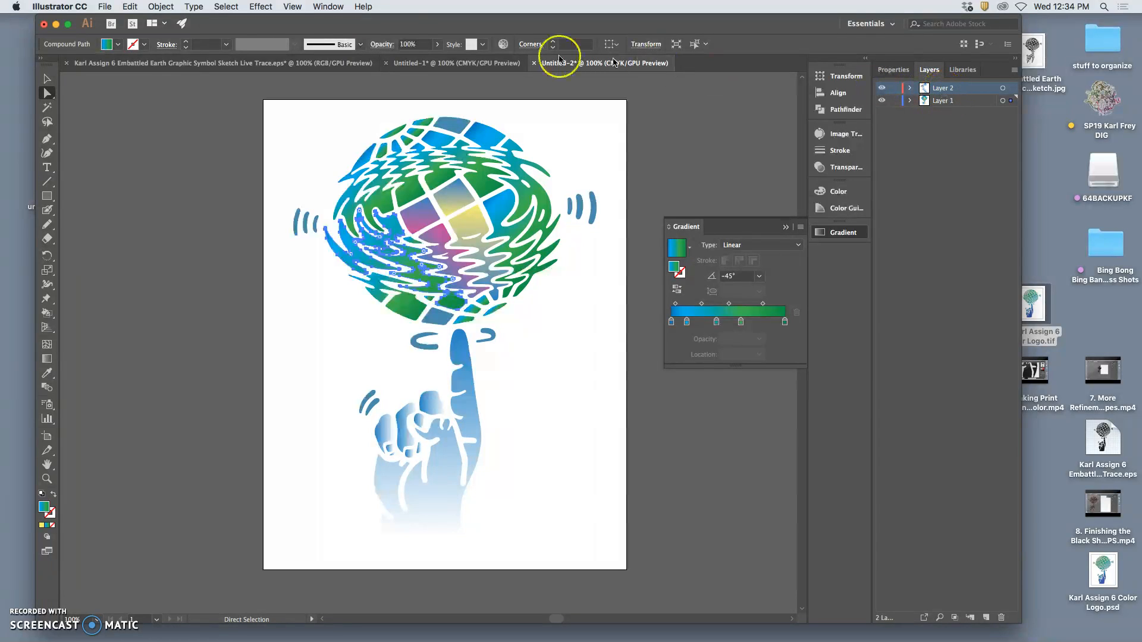
click(131, 6)
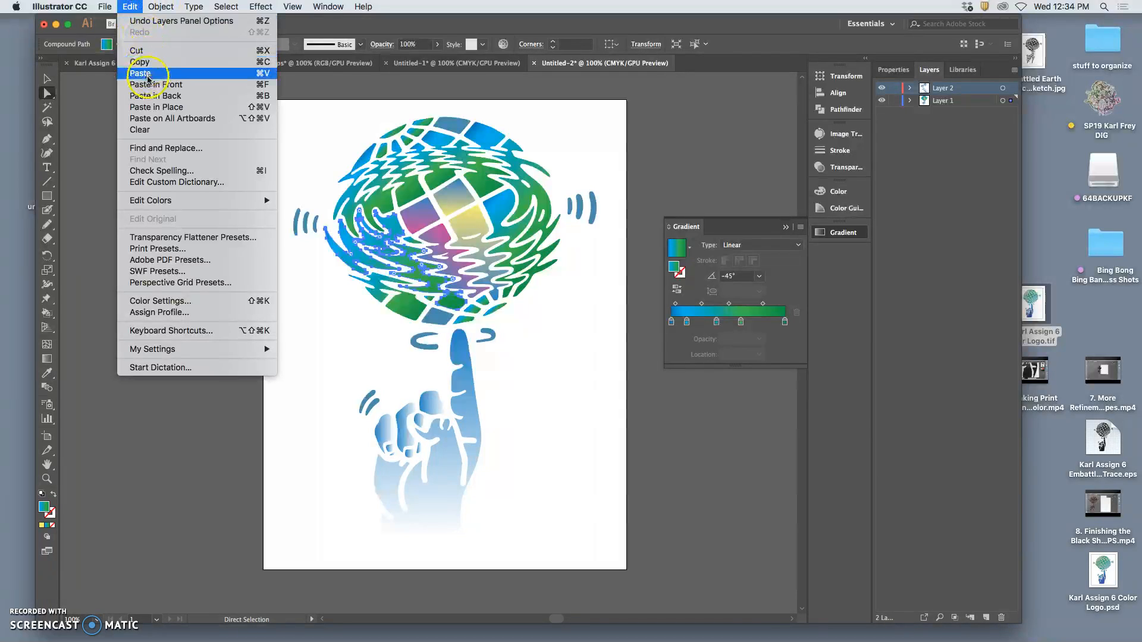
click(155, 63)
click(130, 7)
click(155, 107)
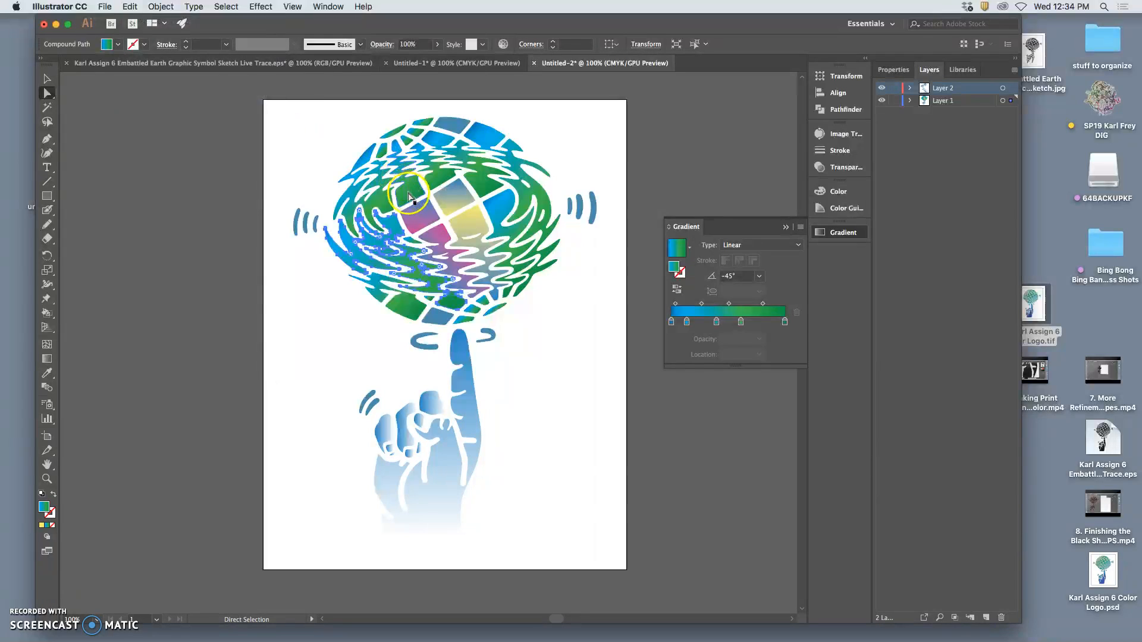
With Layer 2 temporarily hidden, fill the selected wavy section at the globe's lower left with the solid yellow of the center tile
click(882, 87)
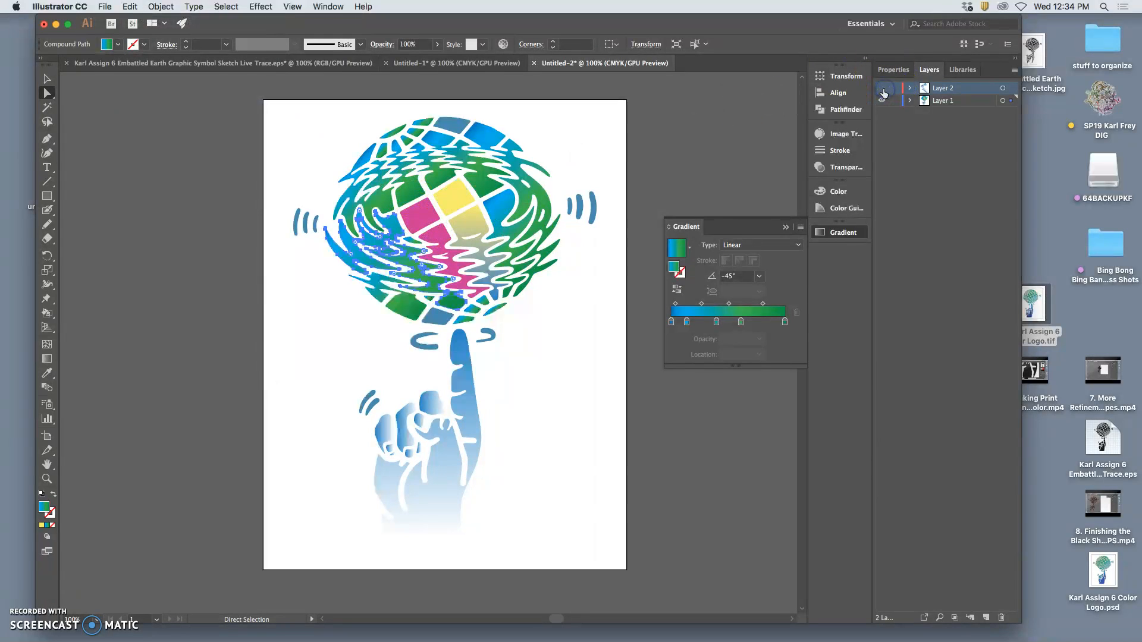
click(48, 375)
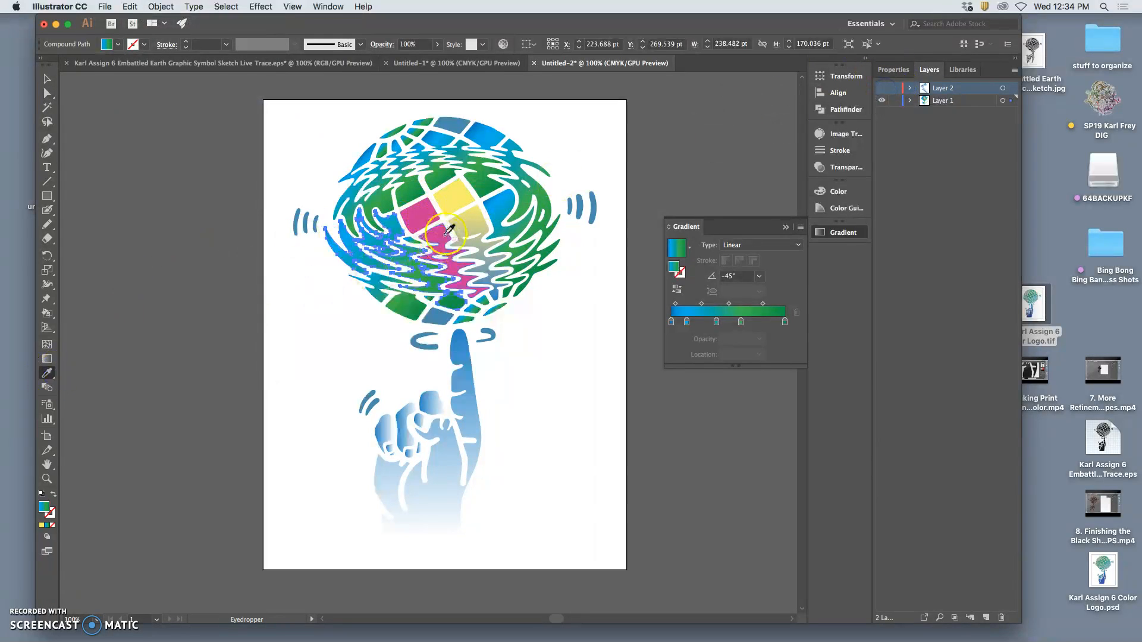
click(449, 192)
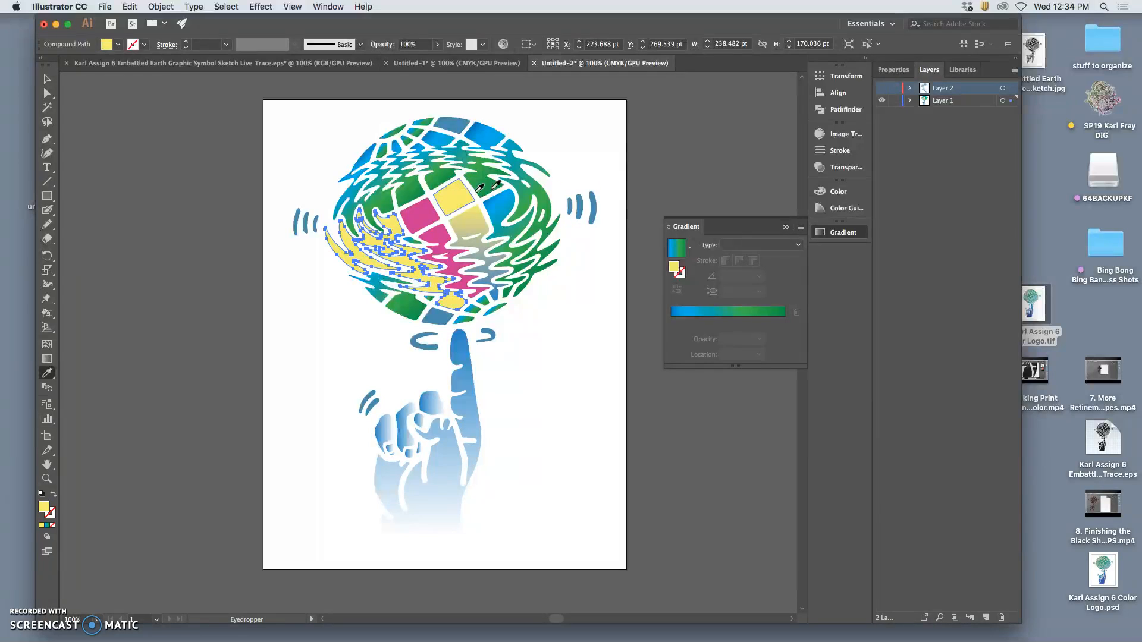
click(883, 90)
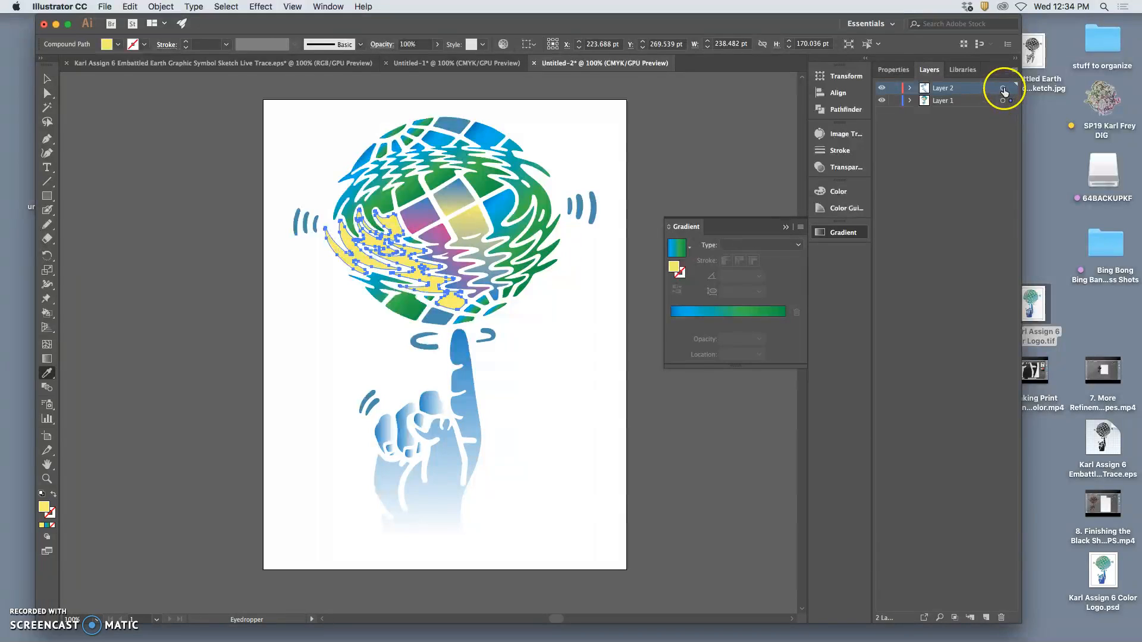
Hide the compound path in Layer 2 and fill the selected wavy section with the hand's fading blue gradient at a -90° angle
click(909, 89)
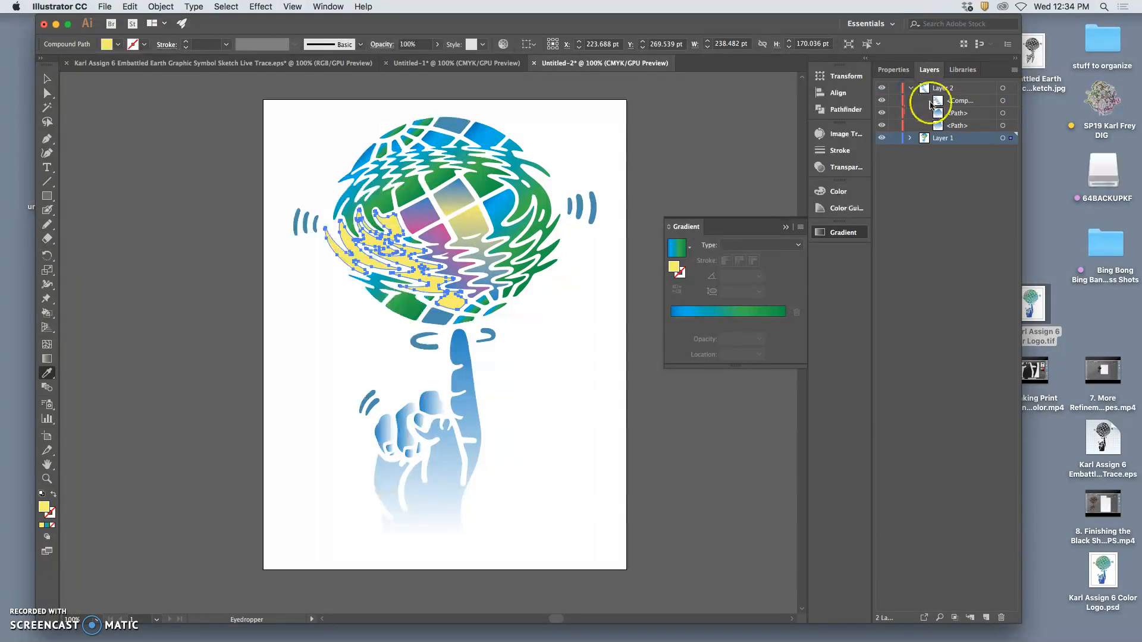
click(881, 101)
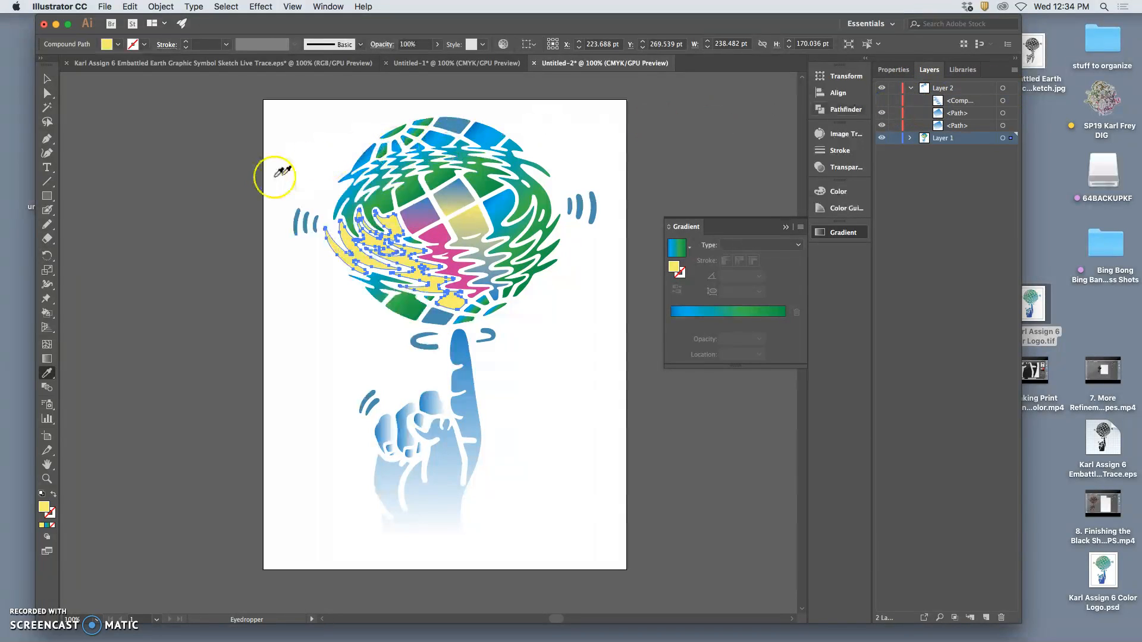
click(444, 478)
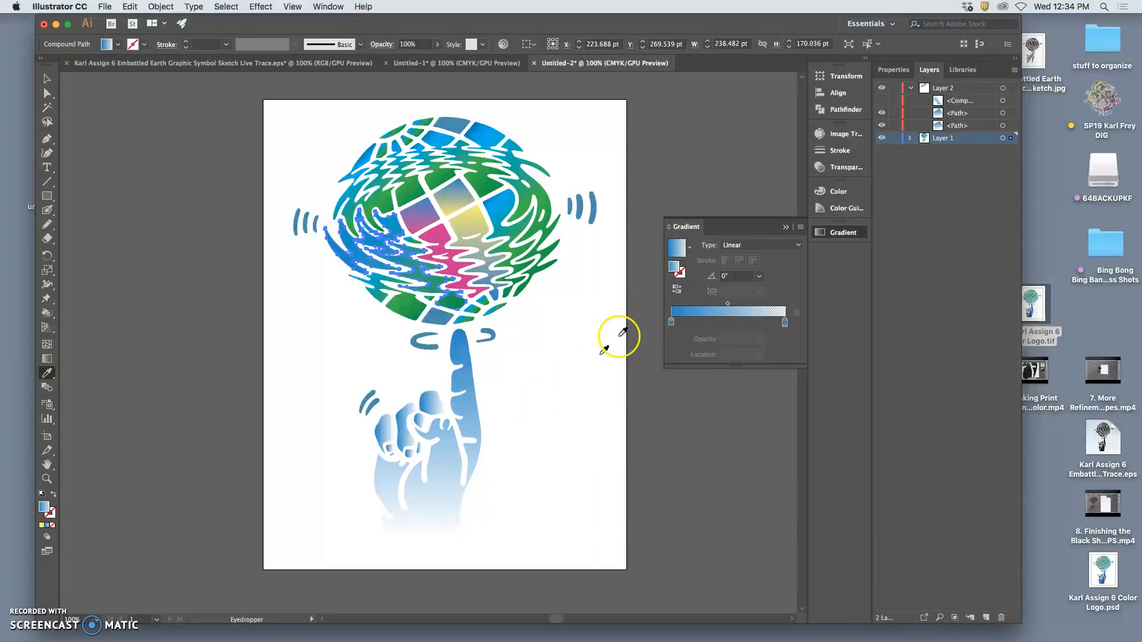
click(758, 276)
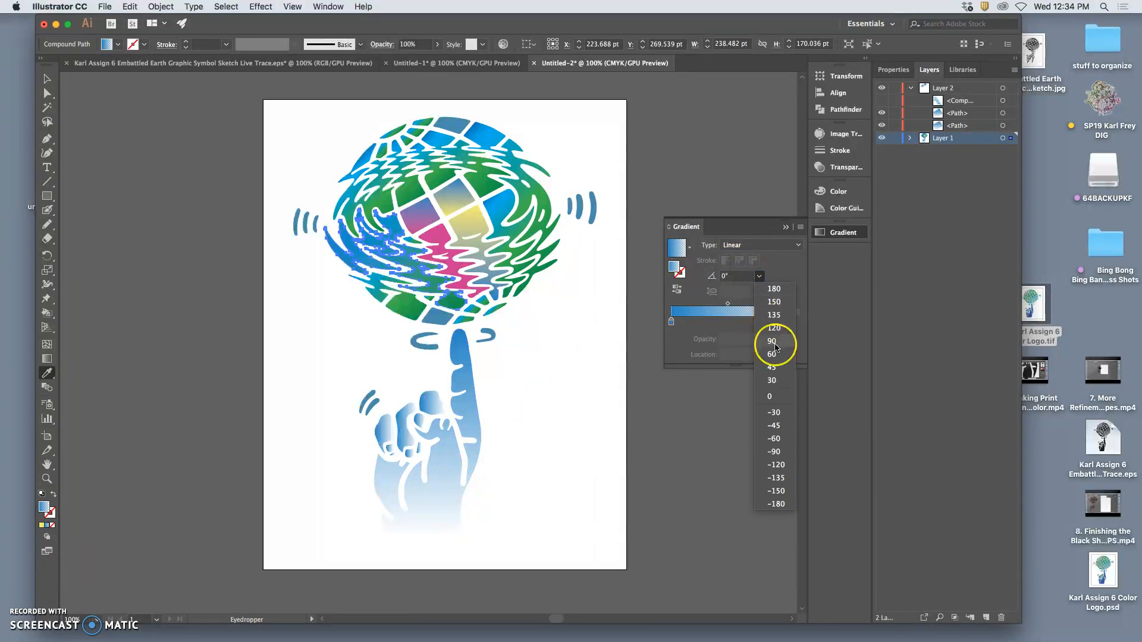
click(778, 445)
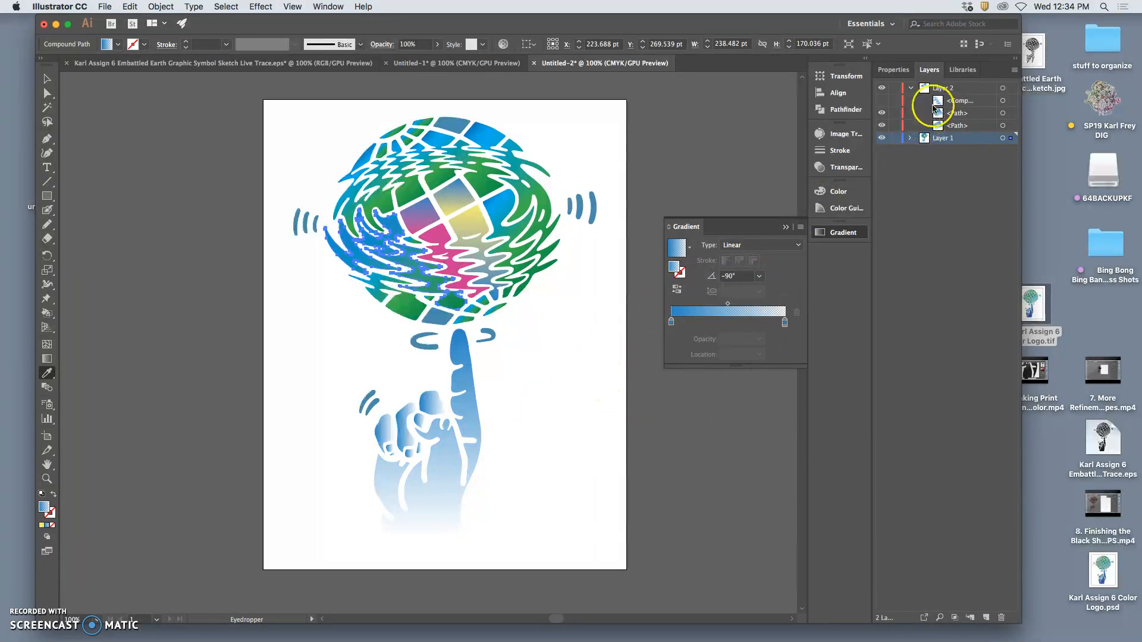